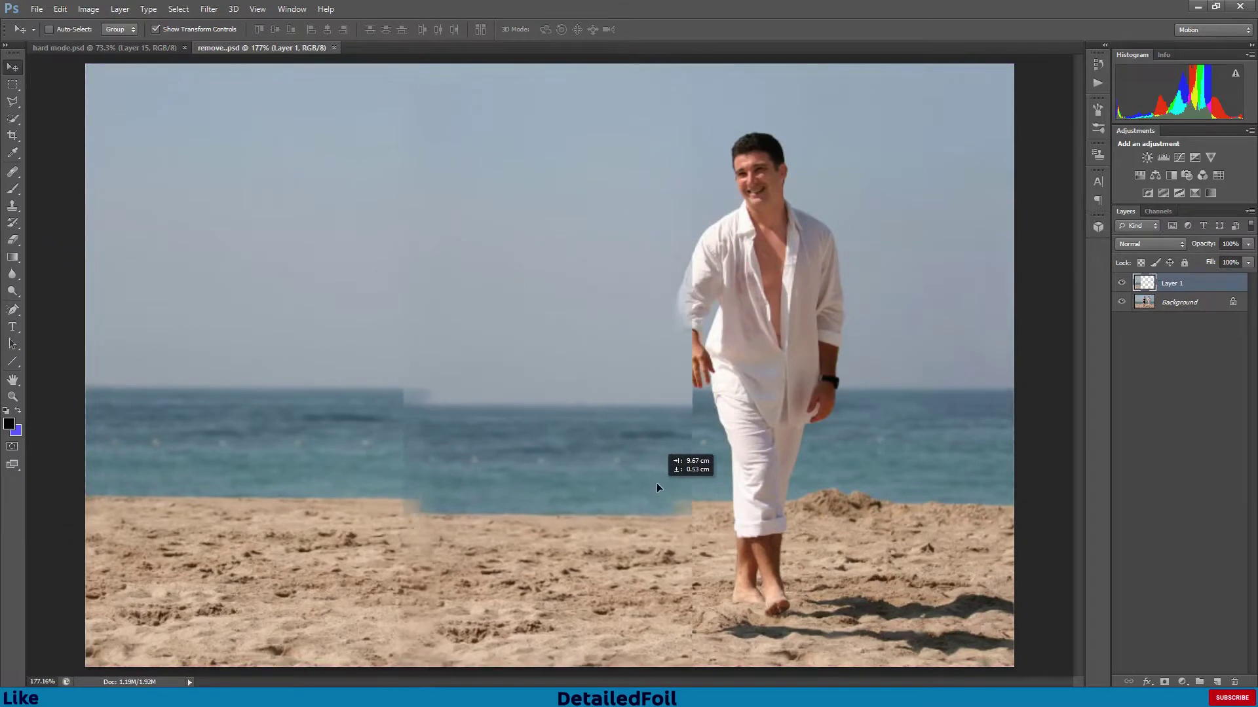
# - Outline the man's black trouser leg below the hanging boot with the Polygonal Lasso and copy it to a new layer
pyautogui.click(12, 98)
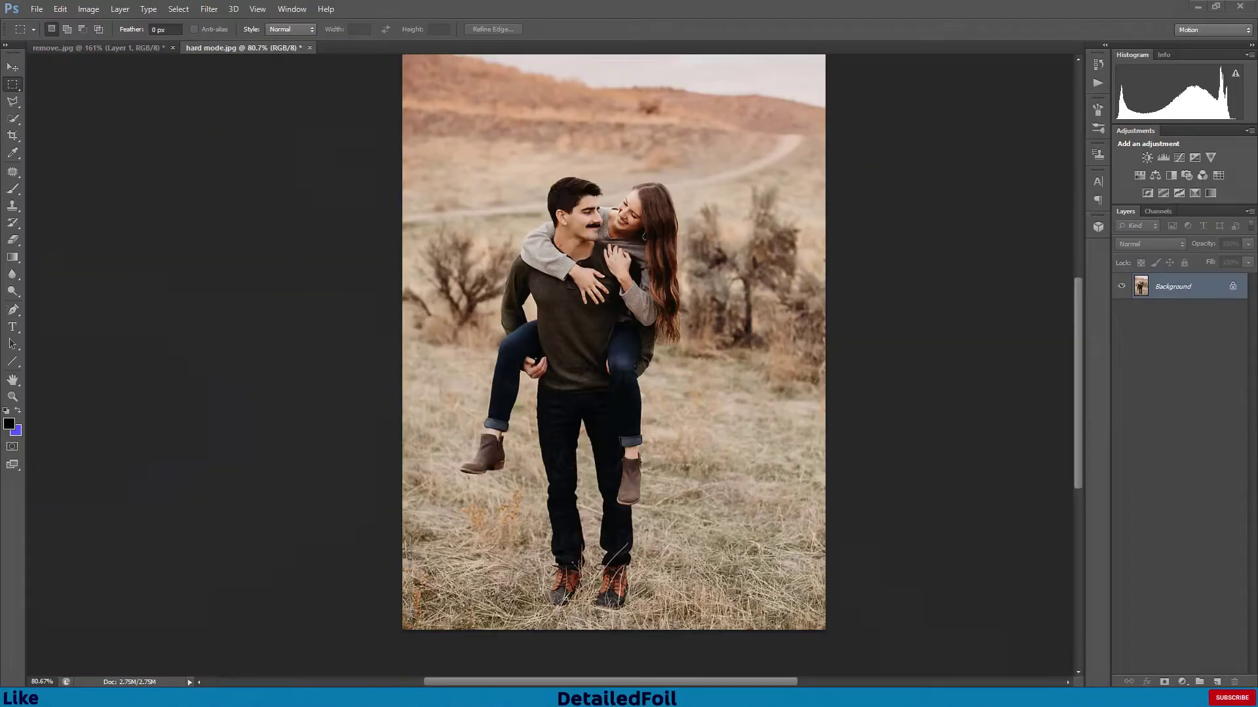
pyautogui.scroll(2, 831, 407)
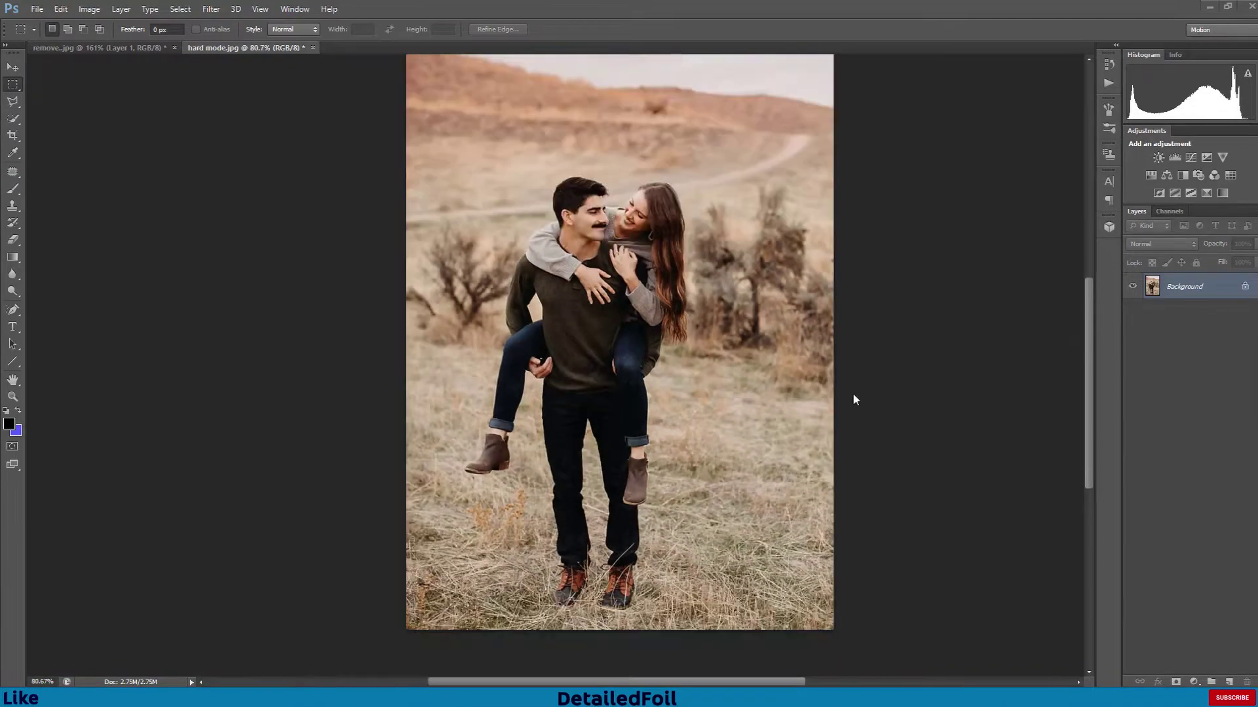
pyautogui.scroll(17, 599, 425)
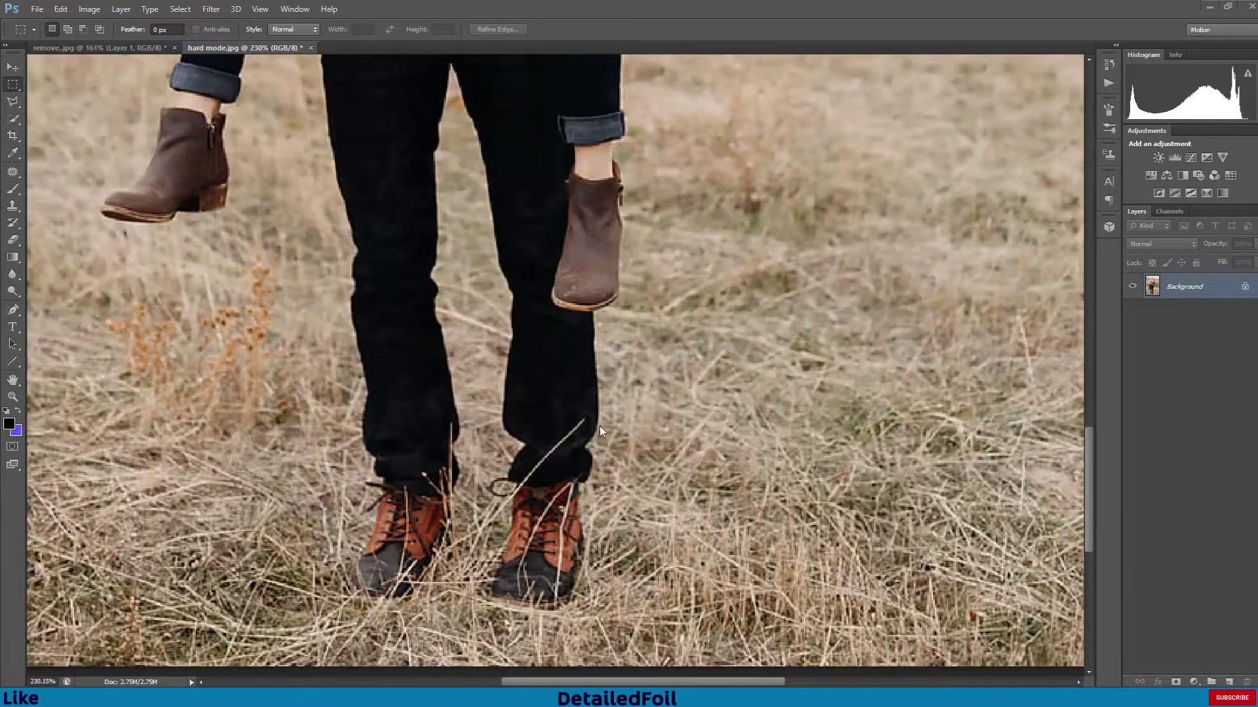
pyautogui.click(12, 102)
pyautogui.click(617, 299)
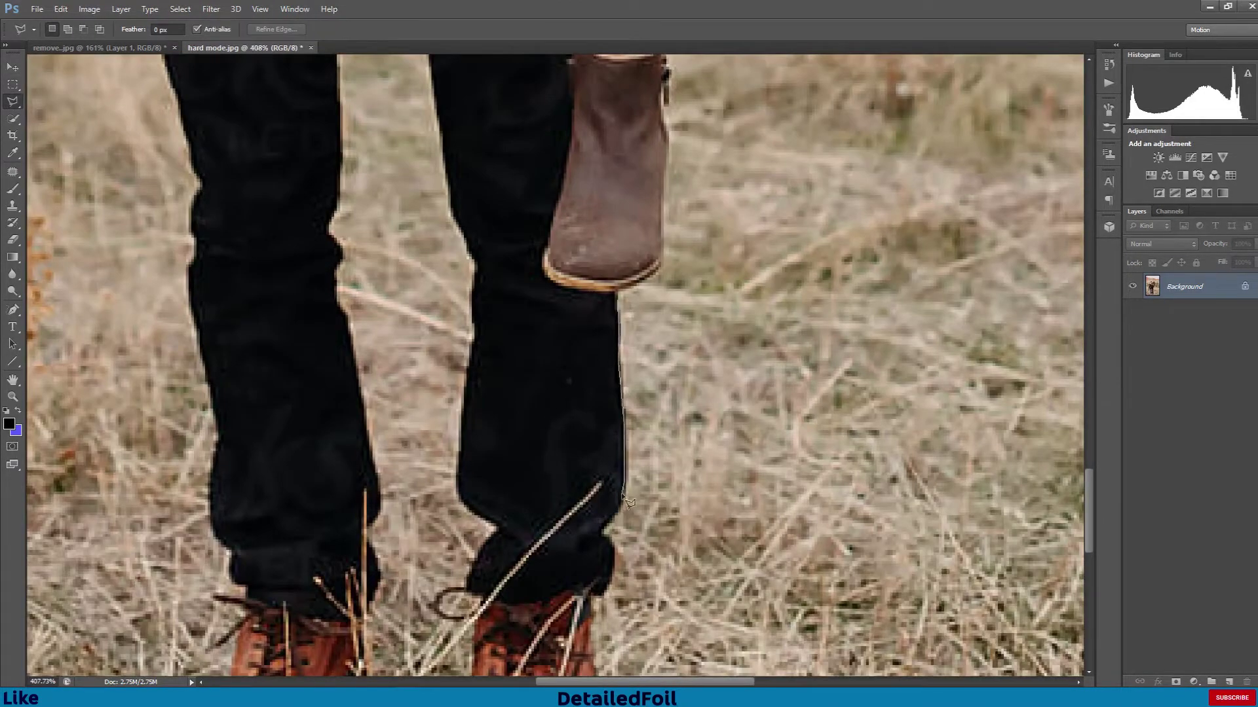
pyautogui.click(617, 296)
pyautogui.hotkey('ctrl', 'j')
# - Move the copied trouser patch up over the inner part of the boot and align its edge with the leg
pyautogui.press('v')
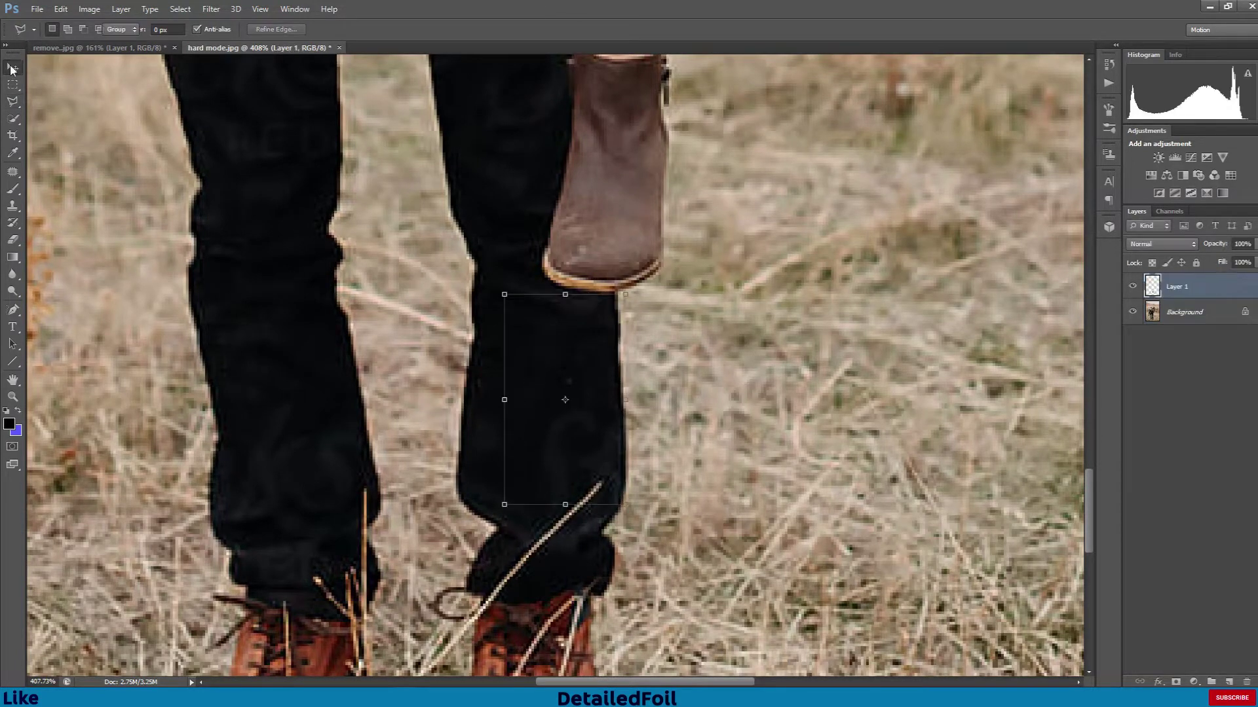
pyautogui.moveTo(564, 367); pyautogui.dragTo(558, 207)
pyautogui.moveTo(630, 131); pyautogui.dragTo(627, 128)
pyautogui.press('Return')
# - Paste another trouser patch, position it higher on the same leg and adjust its shape to continue the outline
pyautogui.hotkey('ctrl', 'v')
pyautogui.scroll(7, 647, 229)
pyautogui.moveTo(596, 502); pyautogui.dragTo(543, 156)
pyautogui.moveTo(539, 224); pyautogui.dragTo(532, 218)
pyautogui.scroll(7, 702, 311)
pyautogui.press('Return')
# - Paste a third trouser patch, place it just below the sweater hem and transform it to follow the thigh
pyautogui.hotkey('ctrl', 'v')
pyautogui.moveTo(572, 294); pyautogui.dragTo(533, 208)
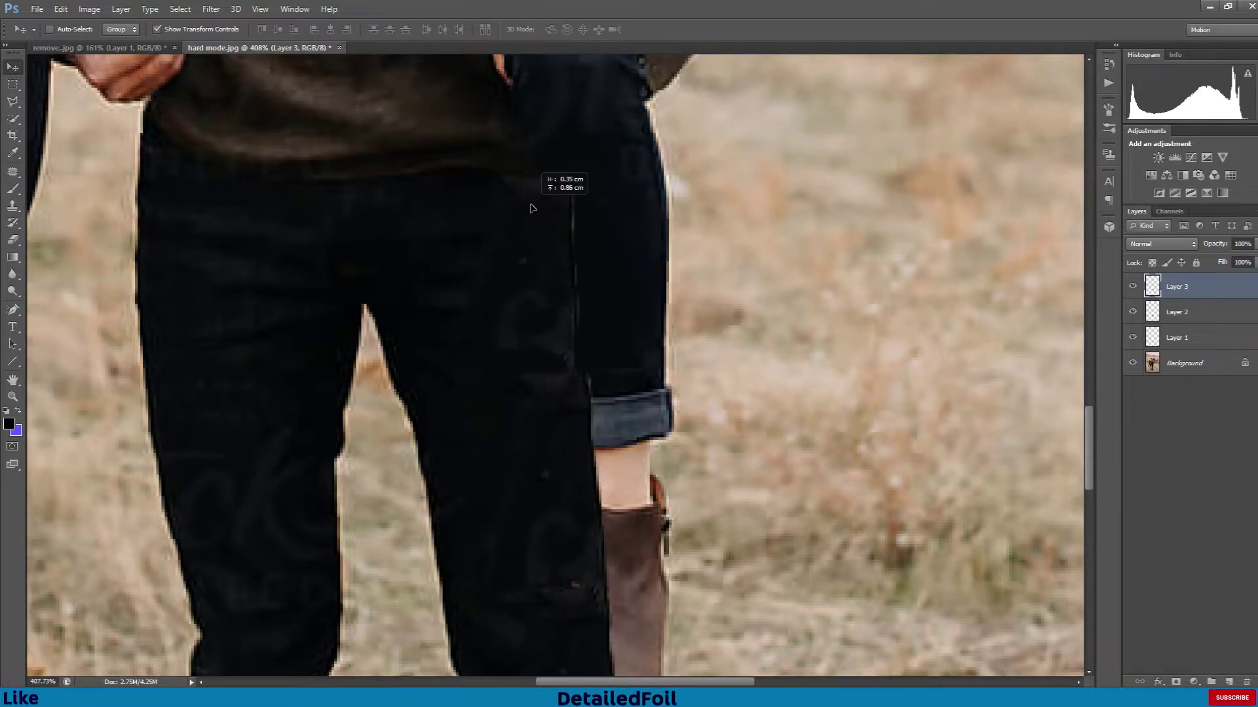
pyautogui.moveTo(586, 177); pyautogui.dragTo(568, 169)
pyautogui.moveTo(500, 175); pyautogui.dragTo(497, 160)
pyautogui.press('Return')
# - Blend the three trouser patches with the Eraser and stretch the Layer 2 patch to 105.26% height
pyautogui.press('e')
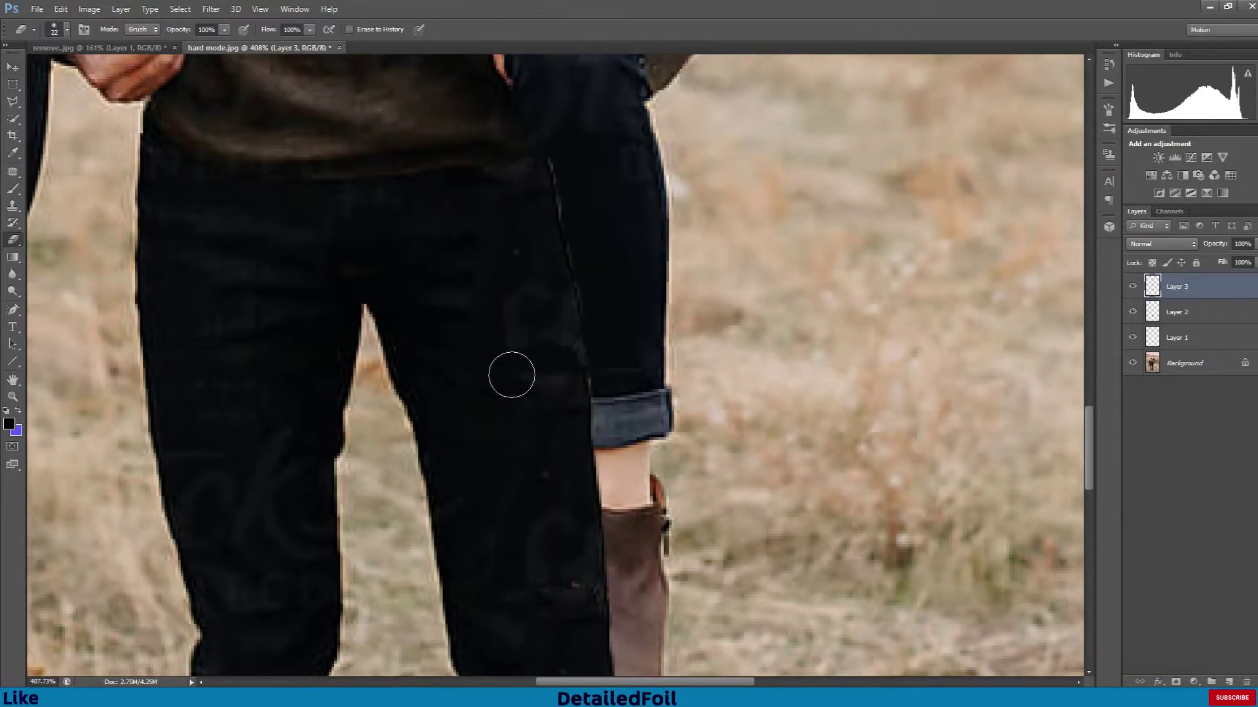
pyautogui.hotkey('alt', '[')
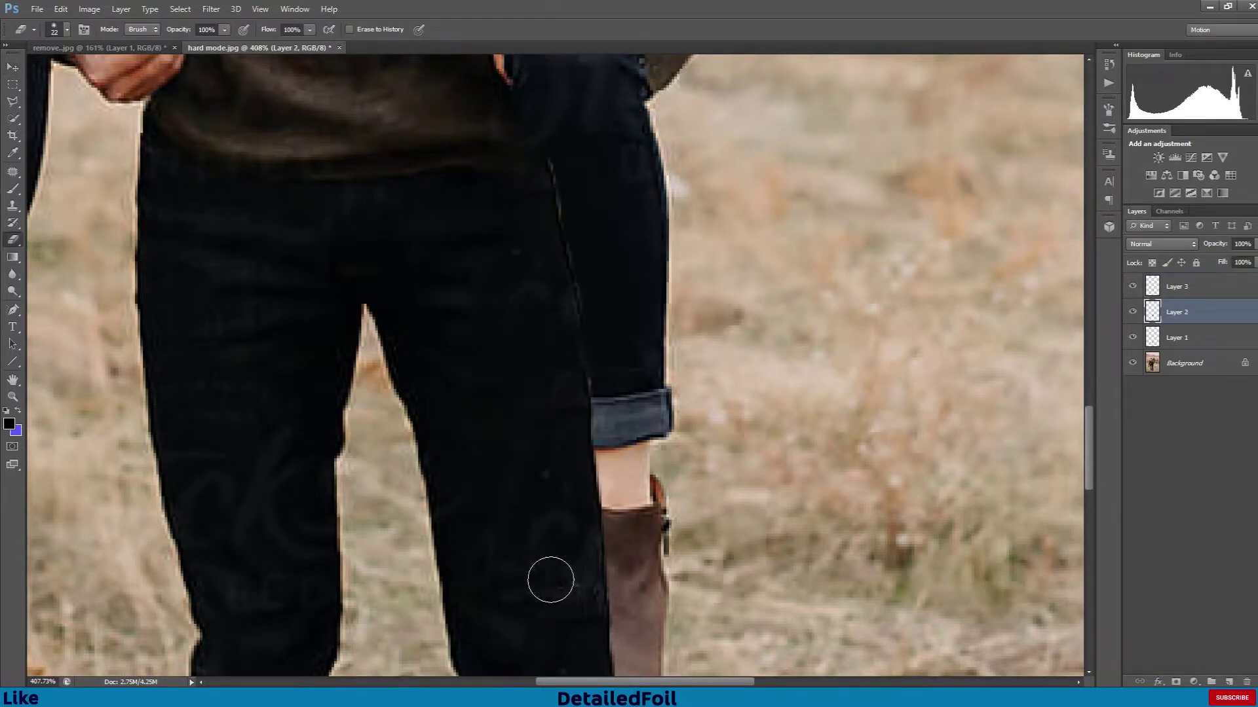
pyautogui.scroll(-8, 557, 367)
pyautogui.press('v')
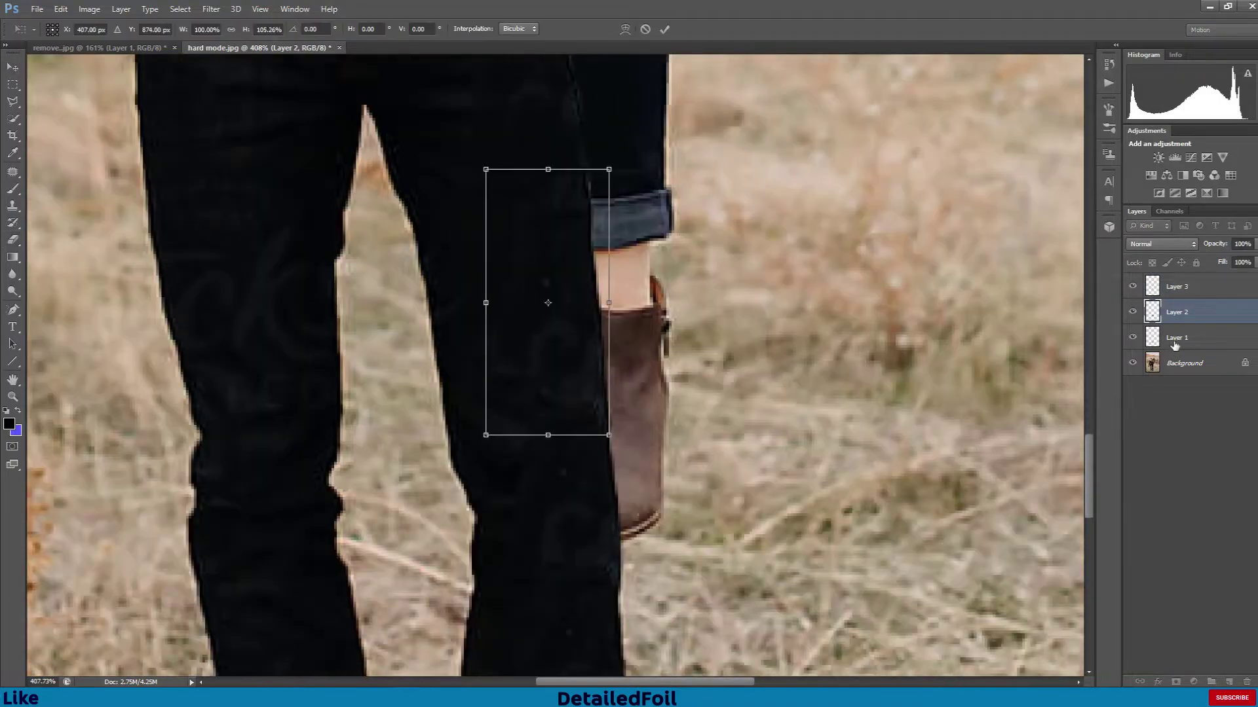
pyautogui.hotkey('alt', '[')
pyautogui.click(12, 240)
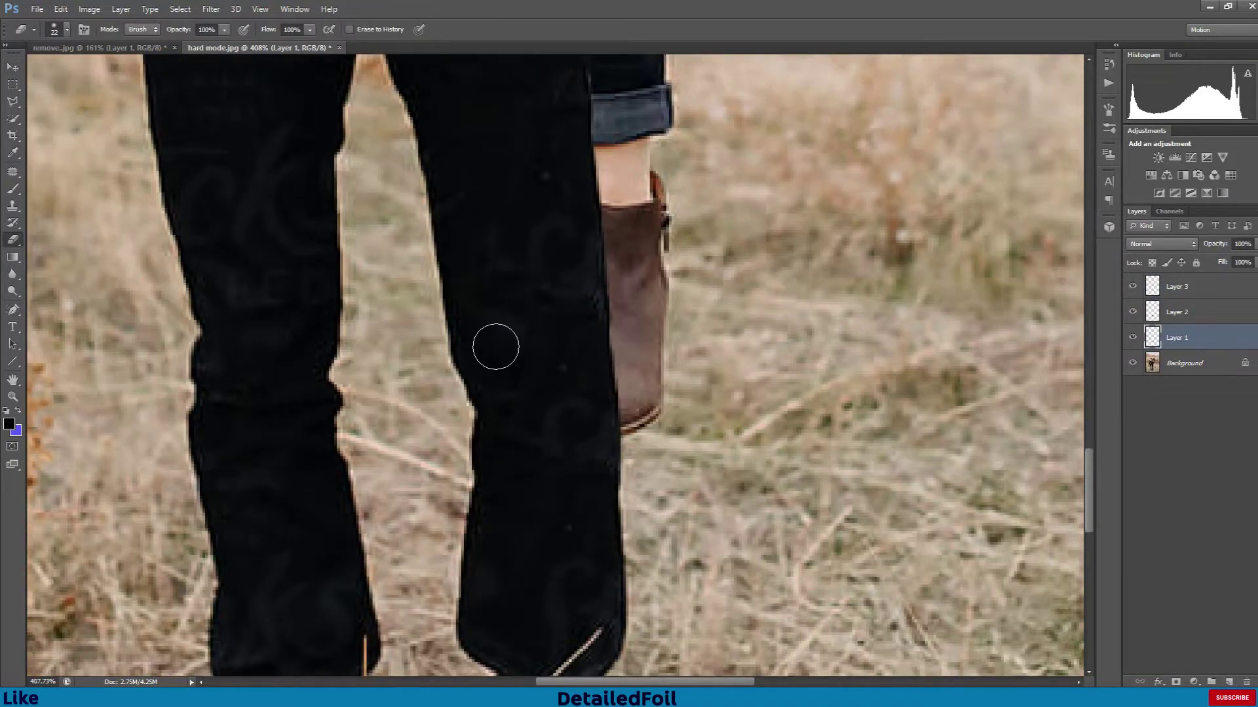
pyautogui.scroll(-20, 496, 347)
pyautogui.scroll(14, 561, 504)
# - Outline the woman's leg beside the trousers on the Background, shift the selection to clean grass and copy it to a new layer
pyautogui.click(1154, 367)
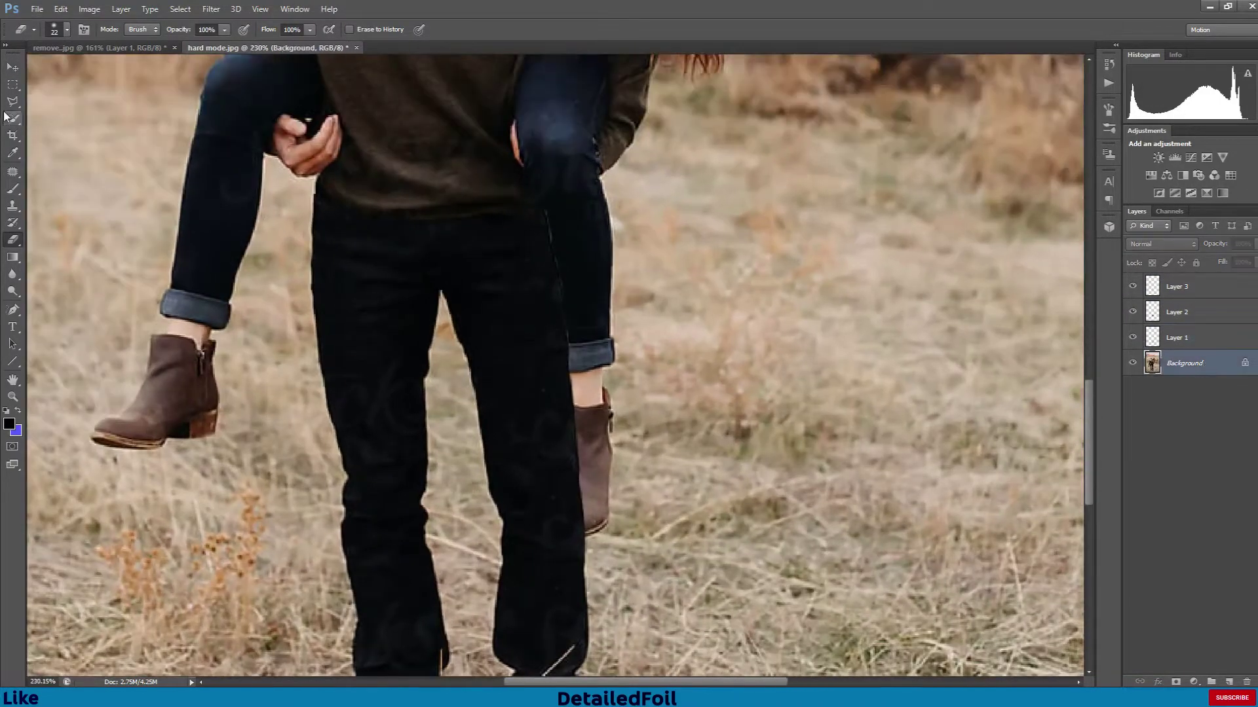
pyautogui.click(13, 102)
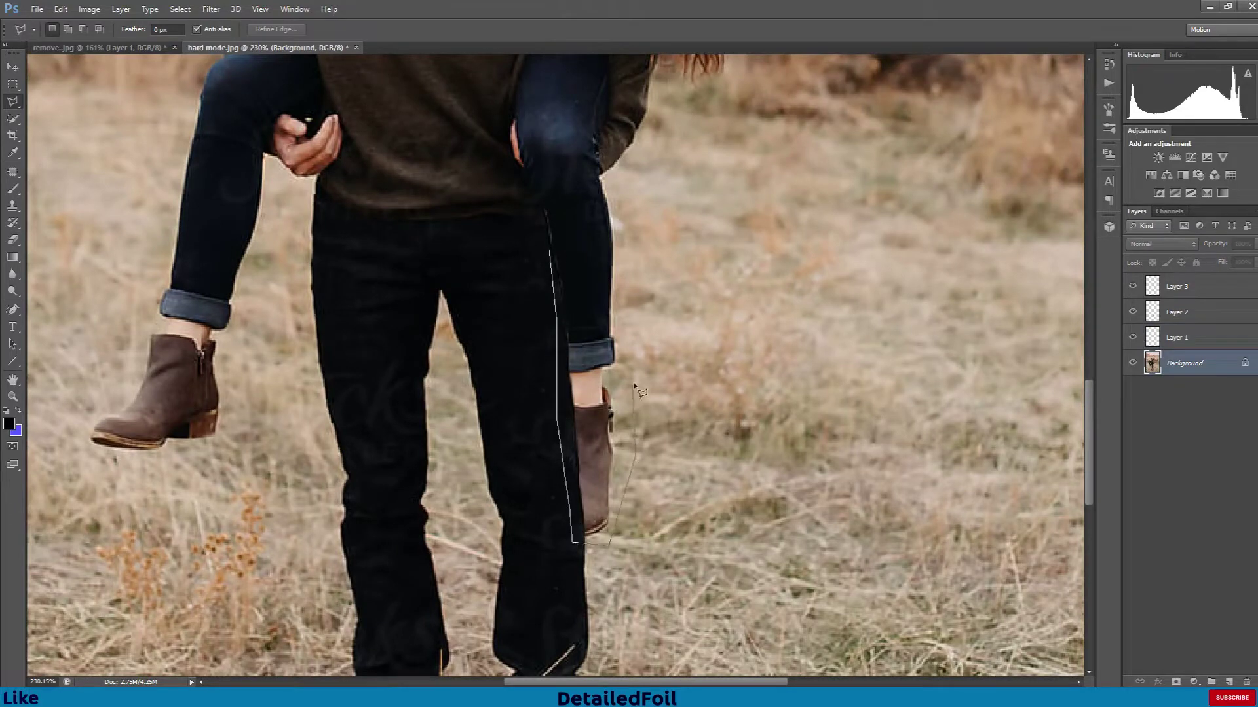
pyautogui.click(551, 255)
pyautogui.scroll(-3, 608, 340)
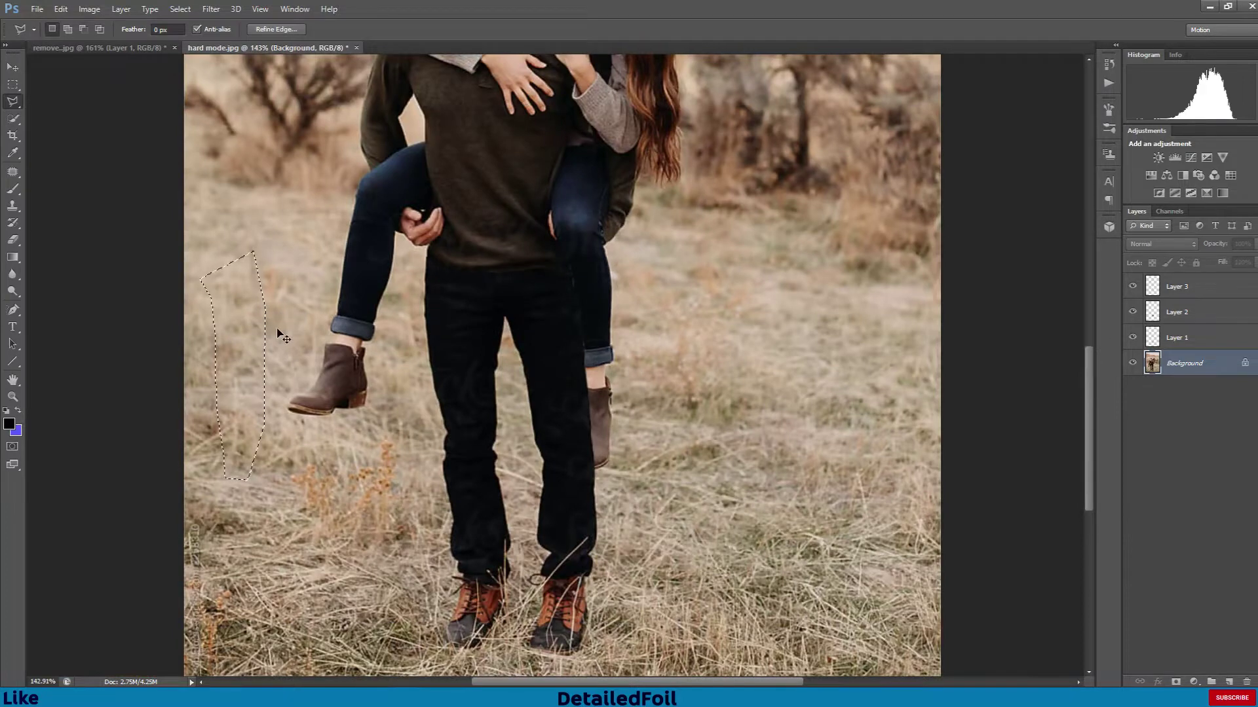
pyautogui.hotkey('ctrl', 'j')
# - Move the grass patch over the woman's leg and boot beside the trousers and soften its edges with the Eraser
pyautogui.click(12, 67)
pyautogui.moveTo(258, 420); pyautogui.dragTo(611, 409)
pyautogui.scroll(3, 695, 481)
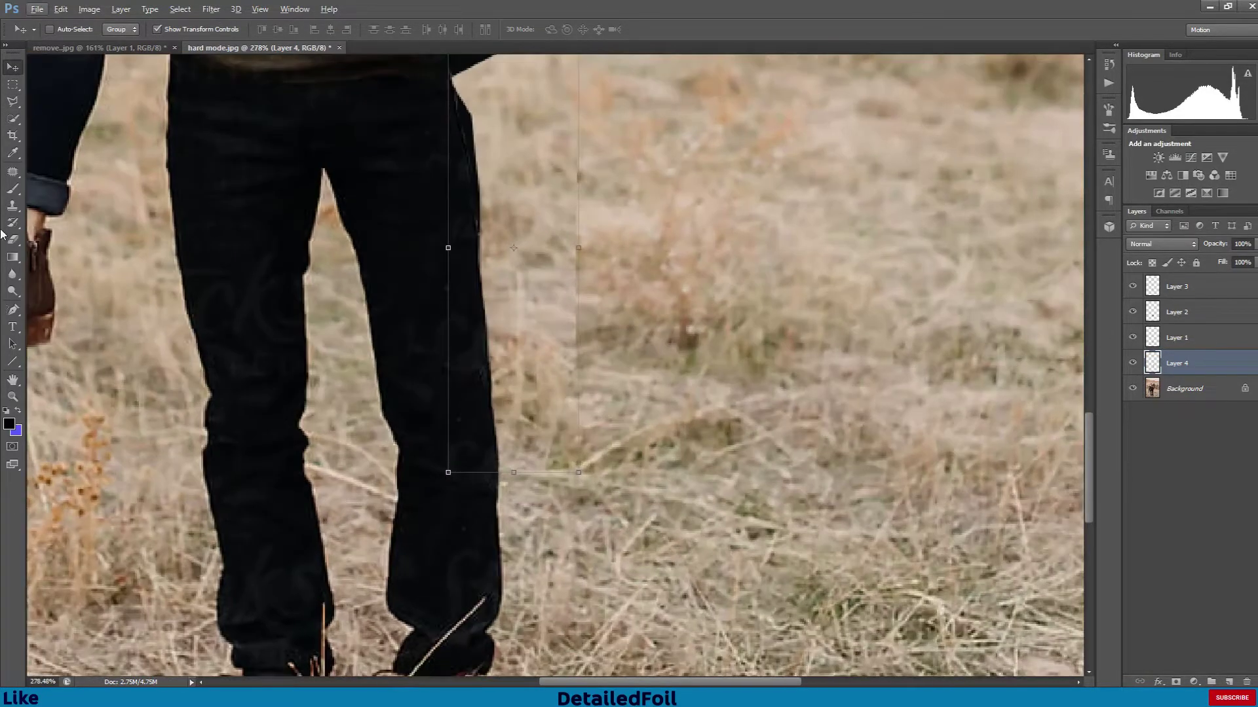
pyautogui.press('e')
pyautogui.scroll(3, 567, 152)
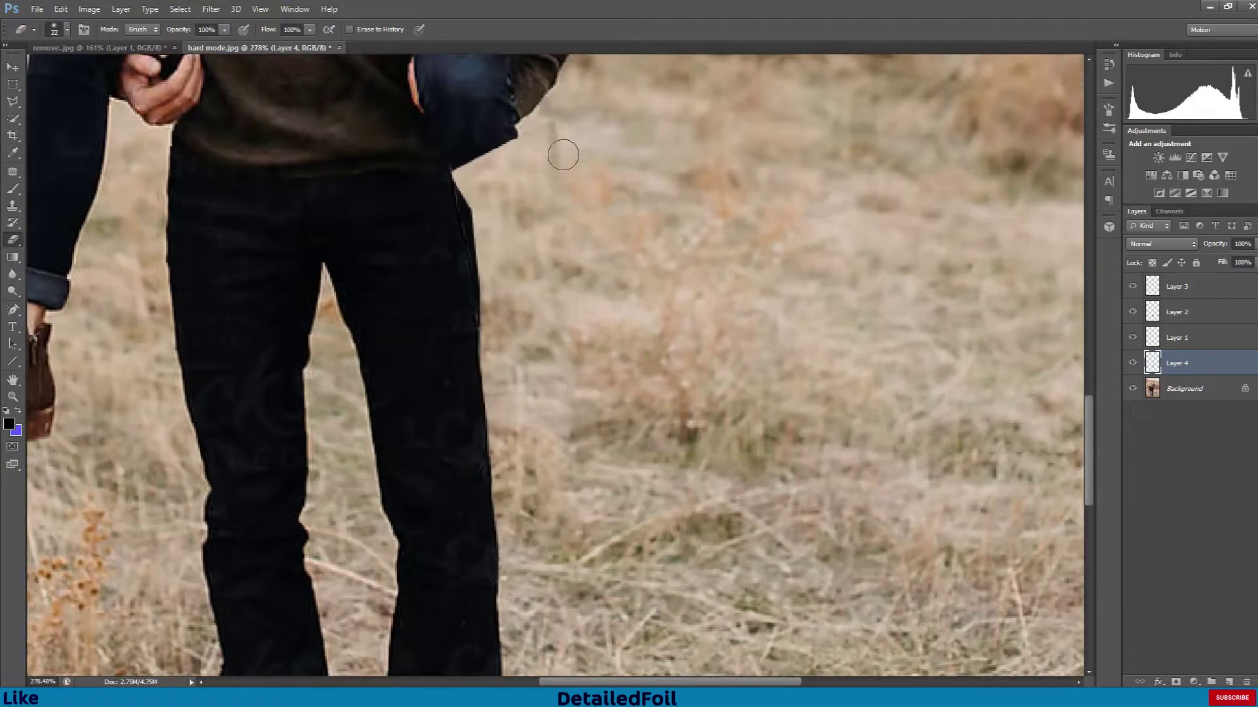
pyautogui.scroll(-6, 580, 301)
pyautogui.scroll(6, 605, 429)
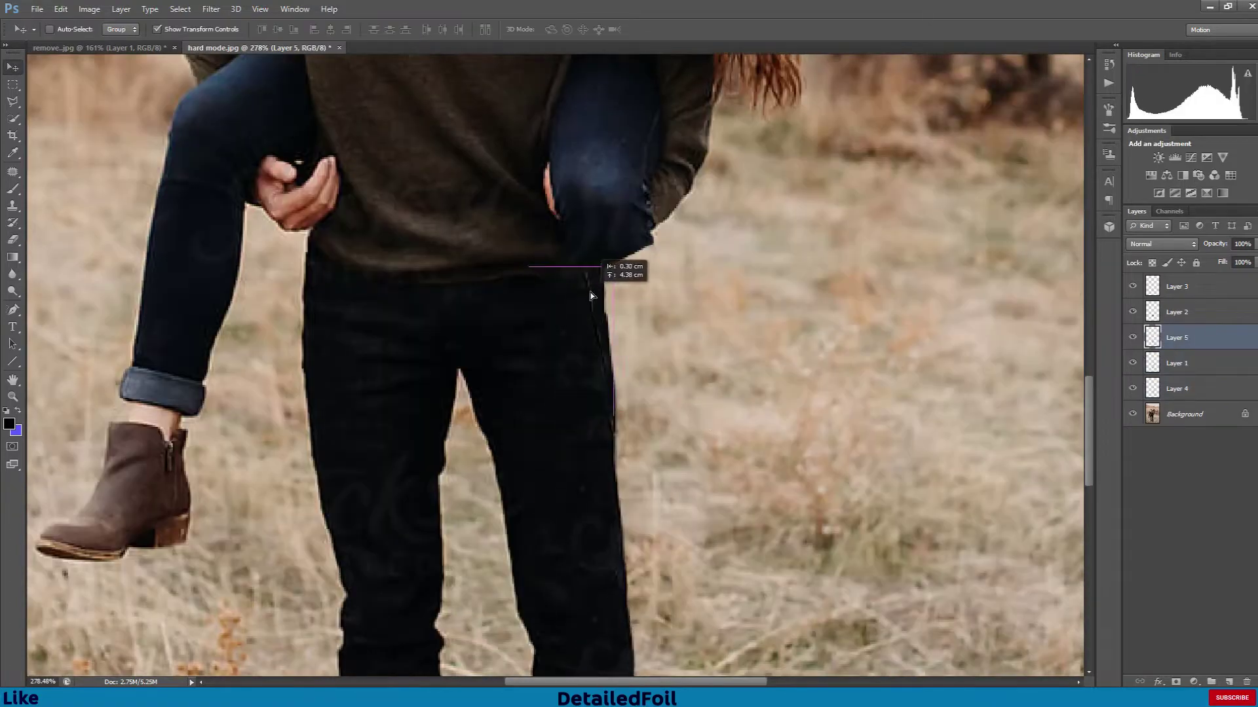
# - Fit a copied trouser patch to the man's hip below the sweater hem and hide Layer 3
pyautogui.moveTo(591, 292); pyautogui.dragTo(591, 293)
pyautogui.moveTo(613, 268); pyautogui.dragTo(608, 268)
pyautogui.press('Return')
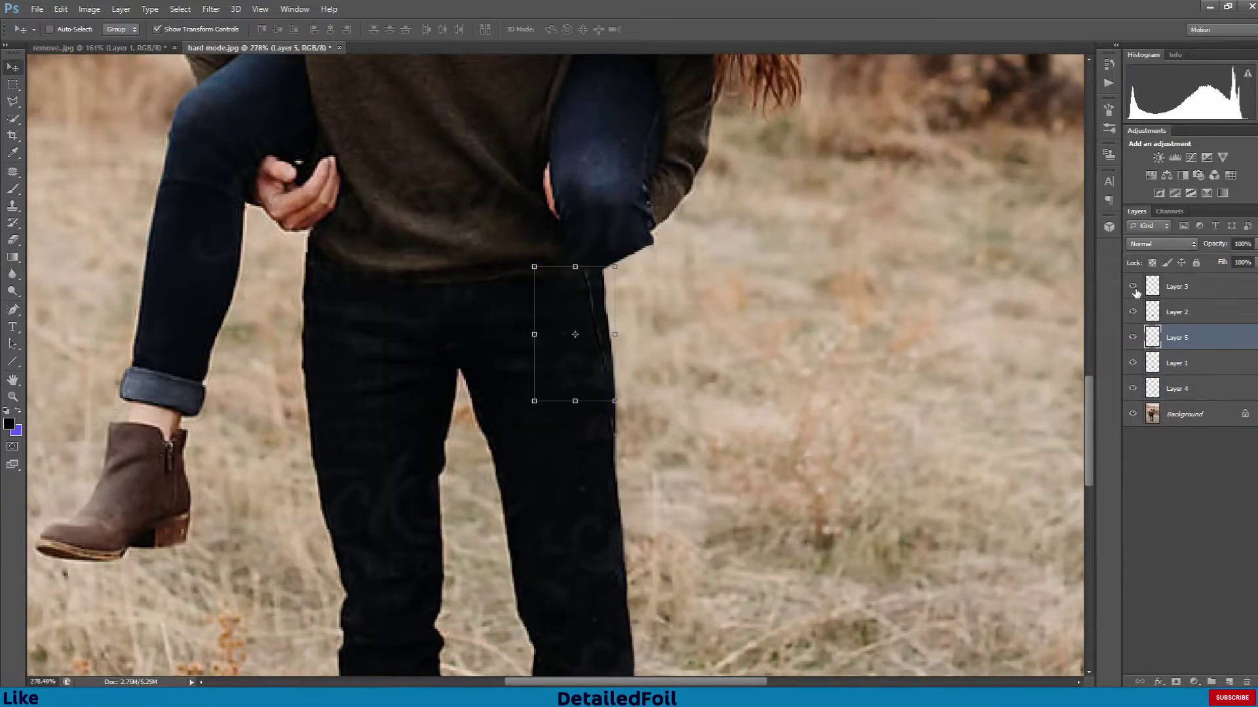
pyautogui.click(1133, 286)
# - Select the woman's other leg, from the thigh down to the boot, with the Quick Selection tool
pyautogui.scroll(-14, 864, 327)
pyautogui.click(12, 84)
pyautogui.scroll(11, 406, 426)
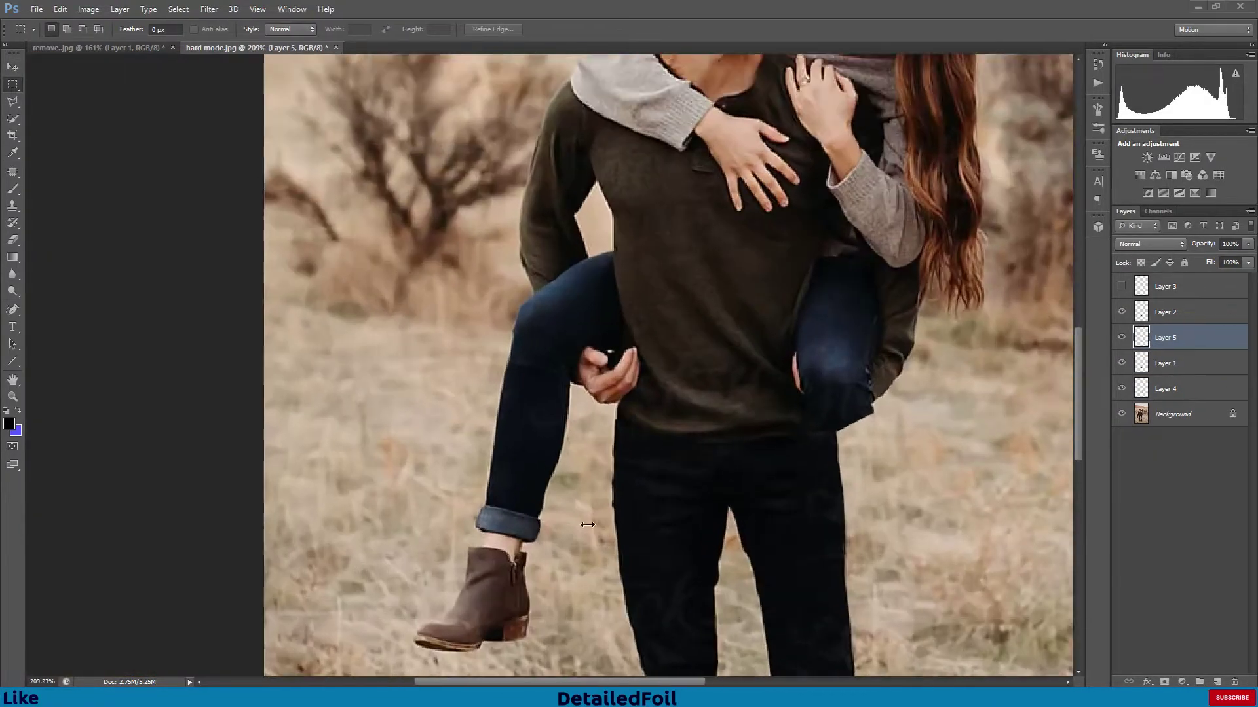
pyautogui.click(16, 120)
pyautogui.moveTo(543, 328)
pyautogui.mouseDown()
pyautogui.moveTo(513, 524)
pyautogui.moveTo(459, 634)
pyautogui.mouseUp()
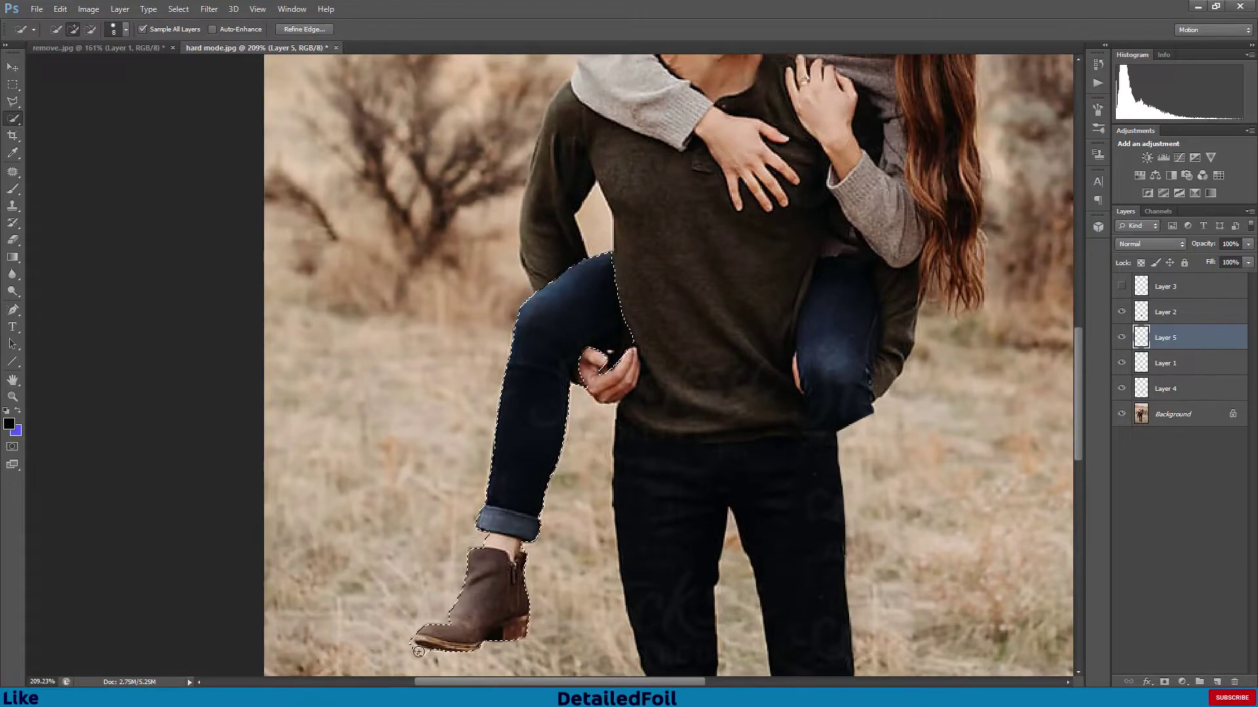
# - Refine the leg selection's edge with Shift Edge +96% and slight smoothing
pyautogui.click(304, 29)
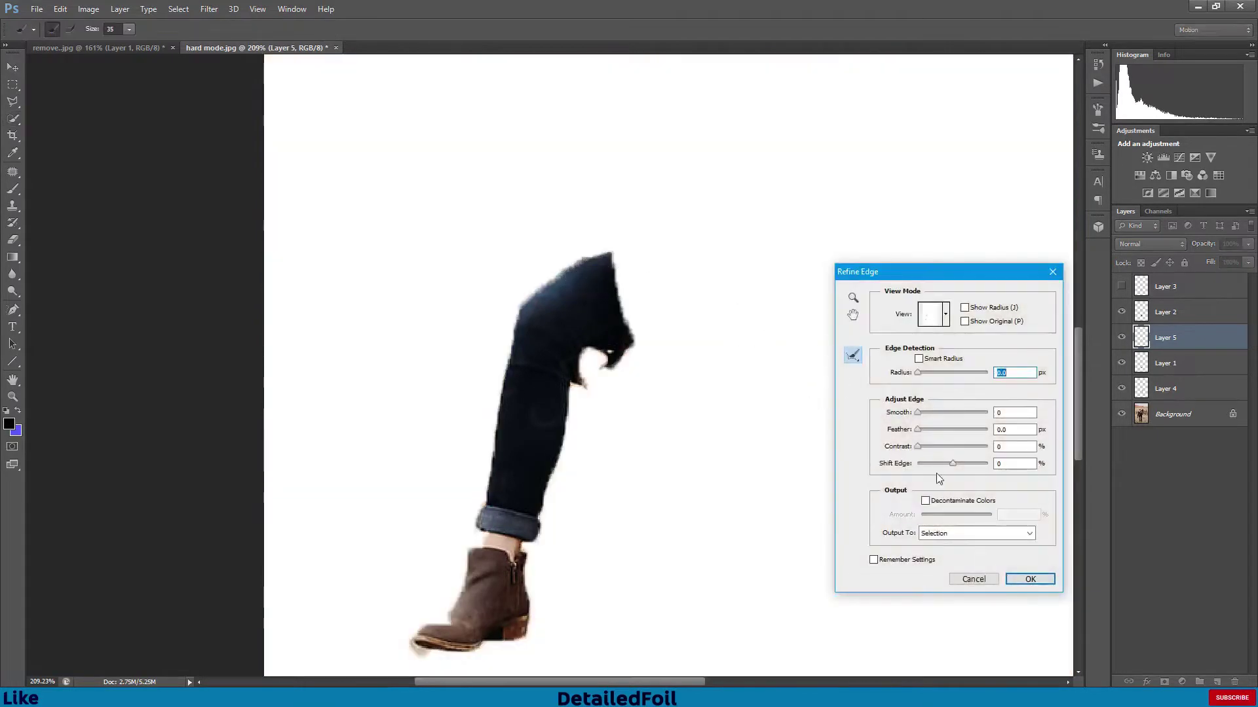
pyautogui.click(983, 463)
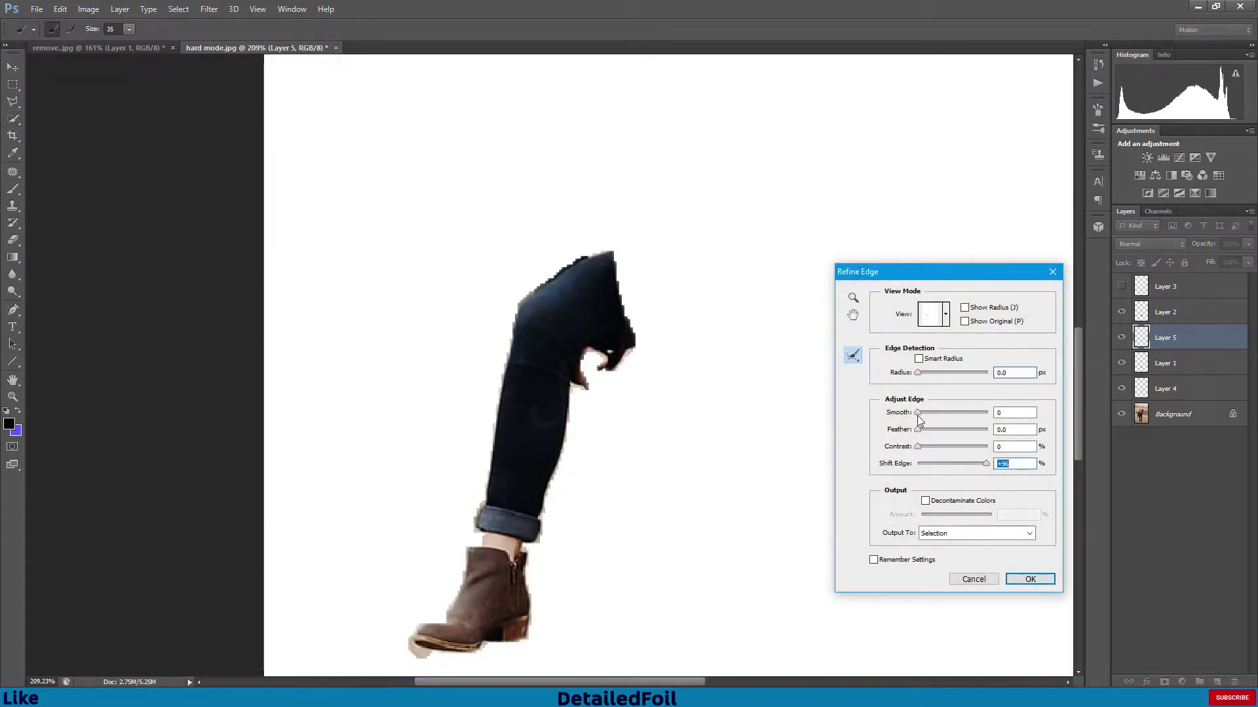
pyautogui.moveTo(918, 414); pyautogui.dragTo(921, 414)
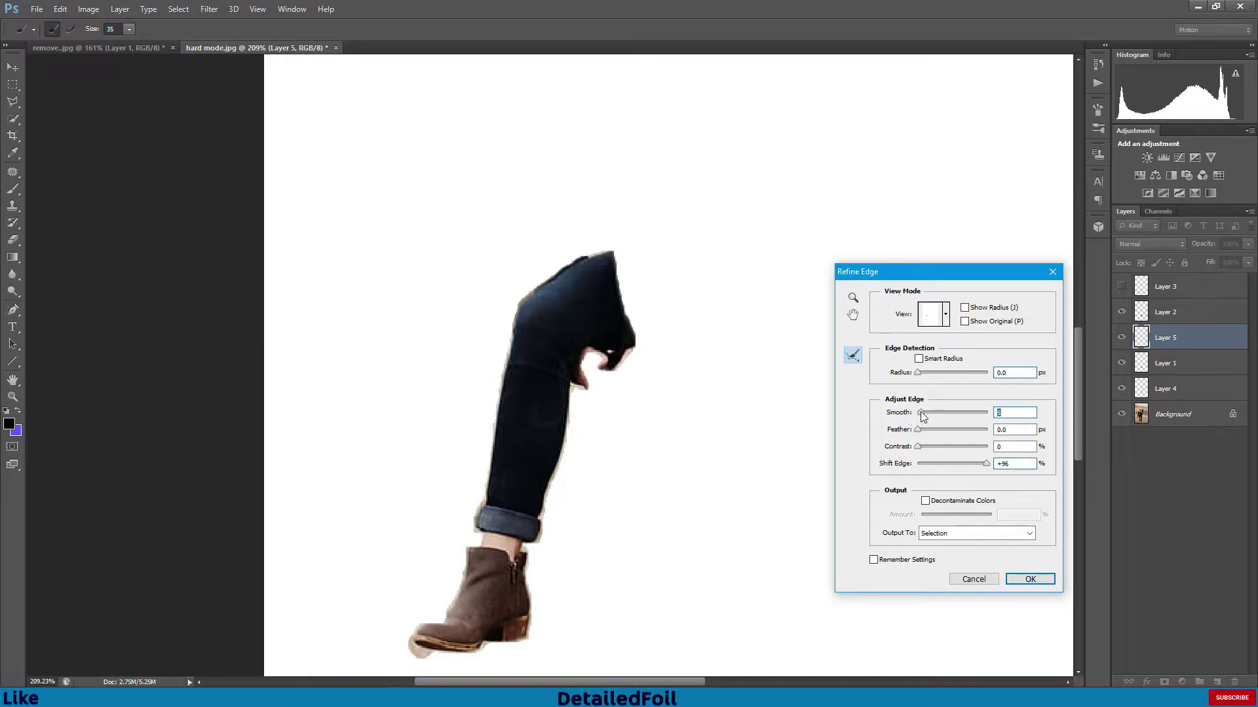
pyautogui.click(1028, 579)
# - Shift the leg-shaped selection to clean grass, copy that area of the Background to a new layer and move it over the leg
pyautogui.press('m')
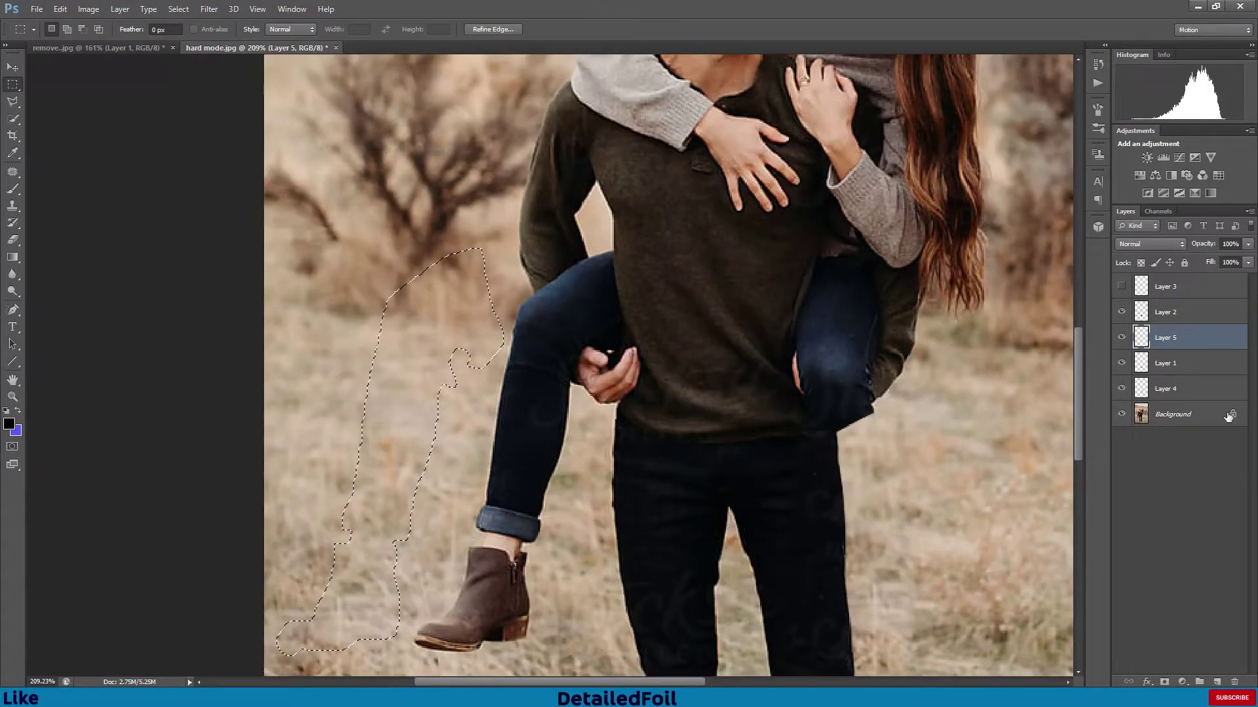
pyautogui.hotkey('alt', ',')
pyautogui.hotkey('ctrl', 'j')
pyautogui.press('v')
pyautogui.moveTo(453, 509); pyautogui.dragTo(580, 509)
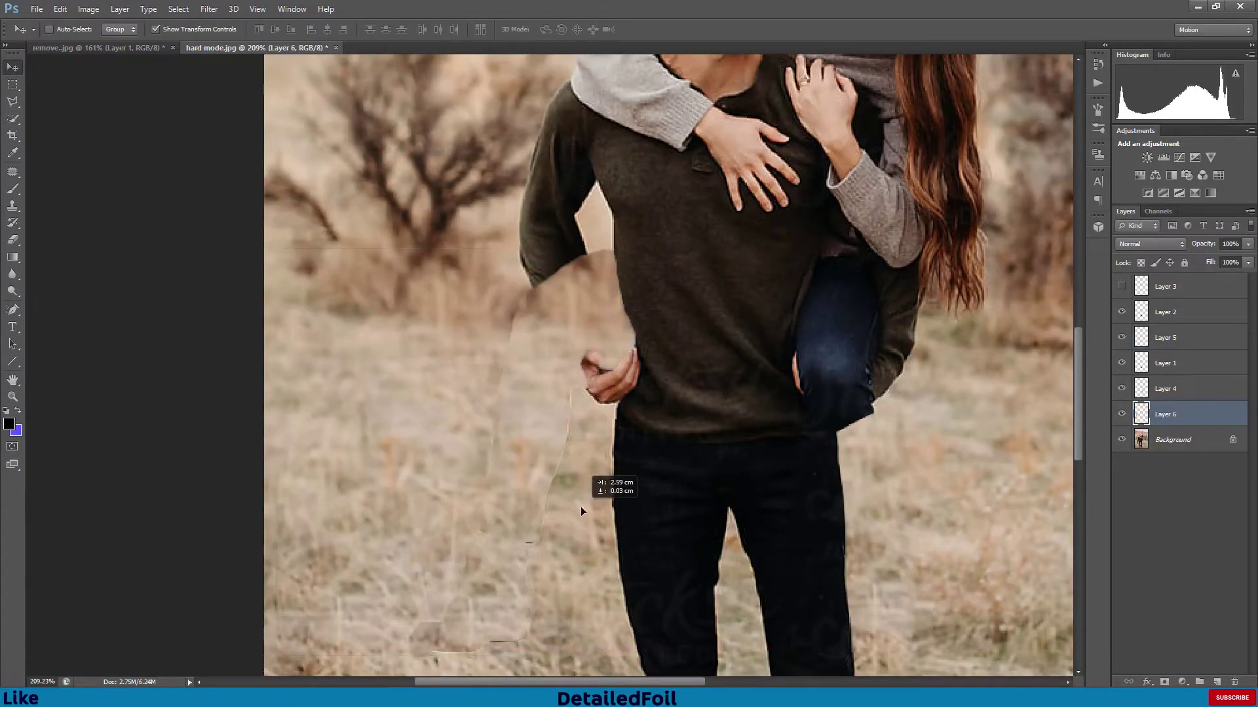
# - Merge the leg-covering grass patch layer with the Background
pyautogui.scroll(-8, 576, 511)
pyautogui.scroll(6, 559, 552)
pyautogui.click(7, 85)
pyautogui.keyDown('ctrl'); pyautogui.click(1196, 441); pyautogui.keyUp('ctrl')
pyautogui.rightClick(1182, 405)
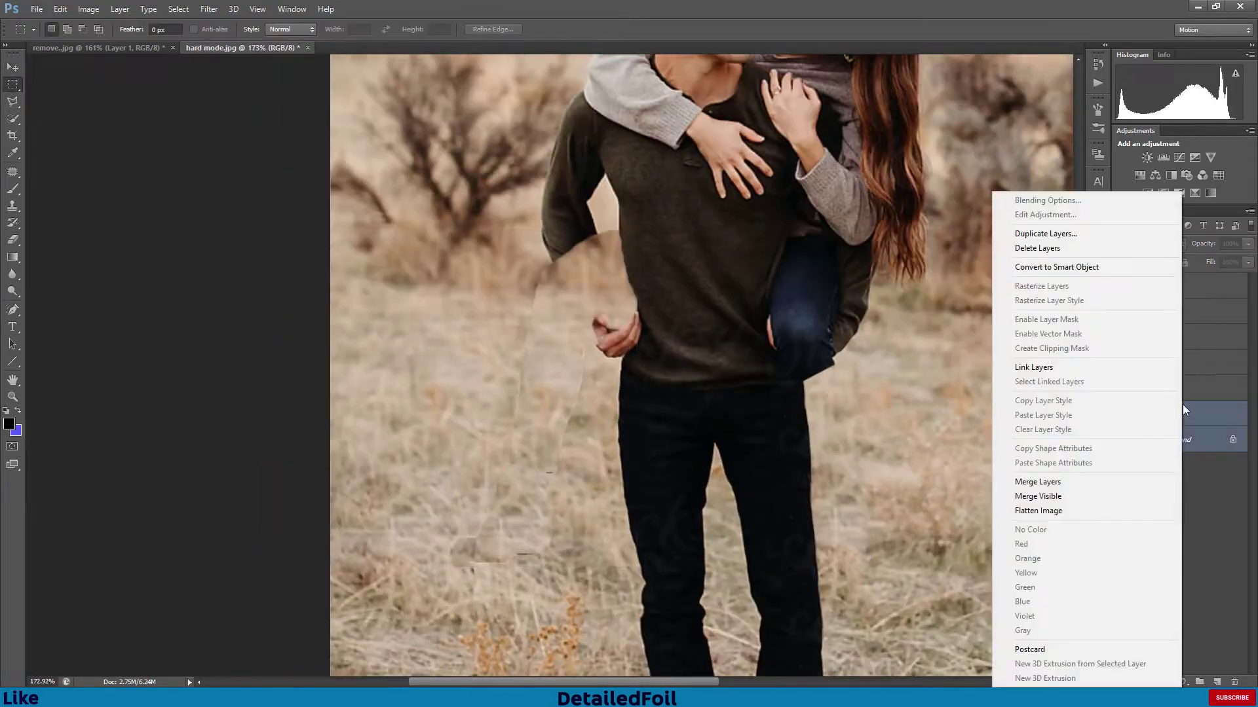
pyautogui.click(1038, 481)
# - Remove the visible seams around the grass patch on the Background with content-aware Spot Healing Brush strokes
pyautogui.click(12, 172)
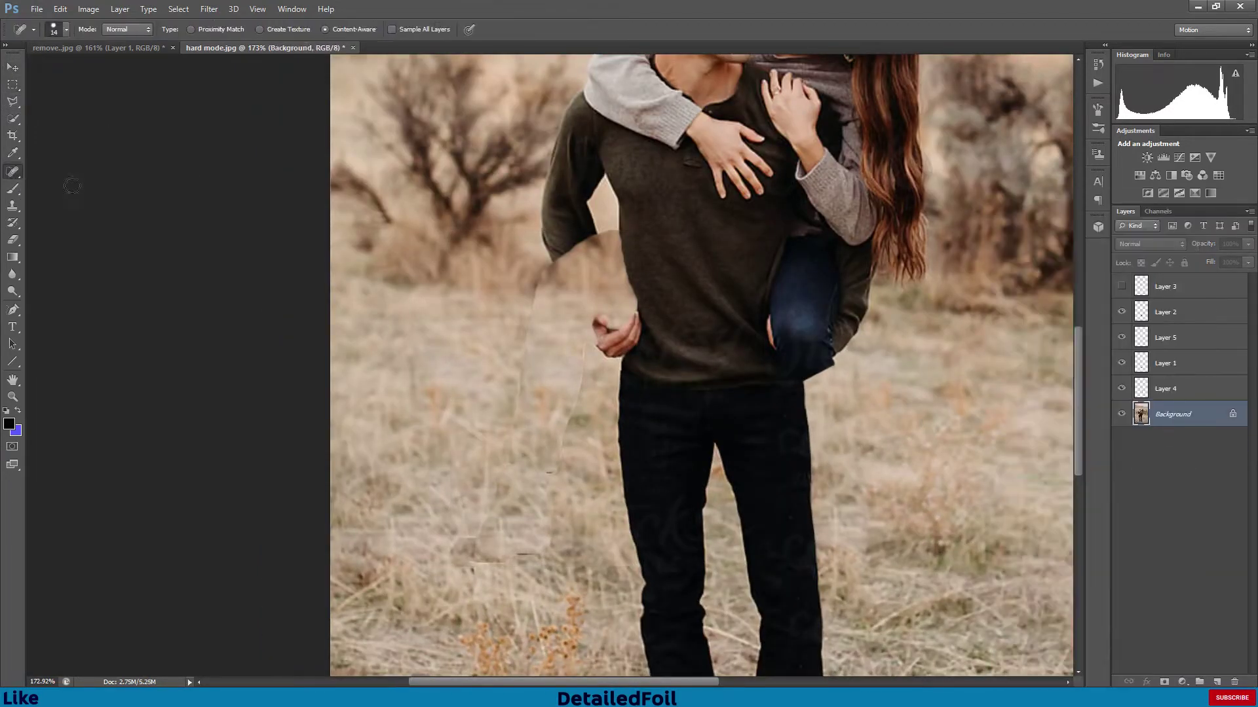
pyautogui.scroll(5, 549, 453)
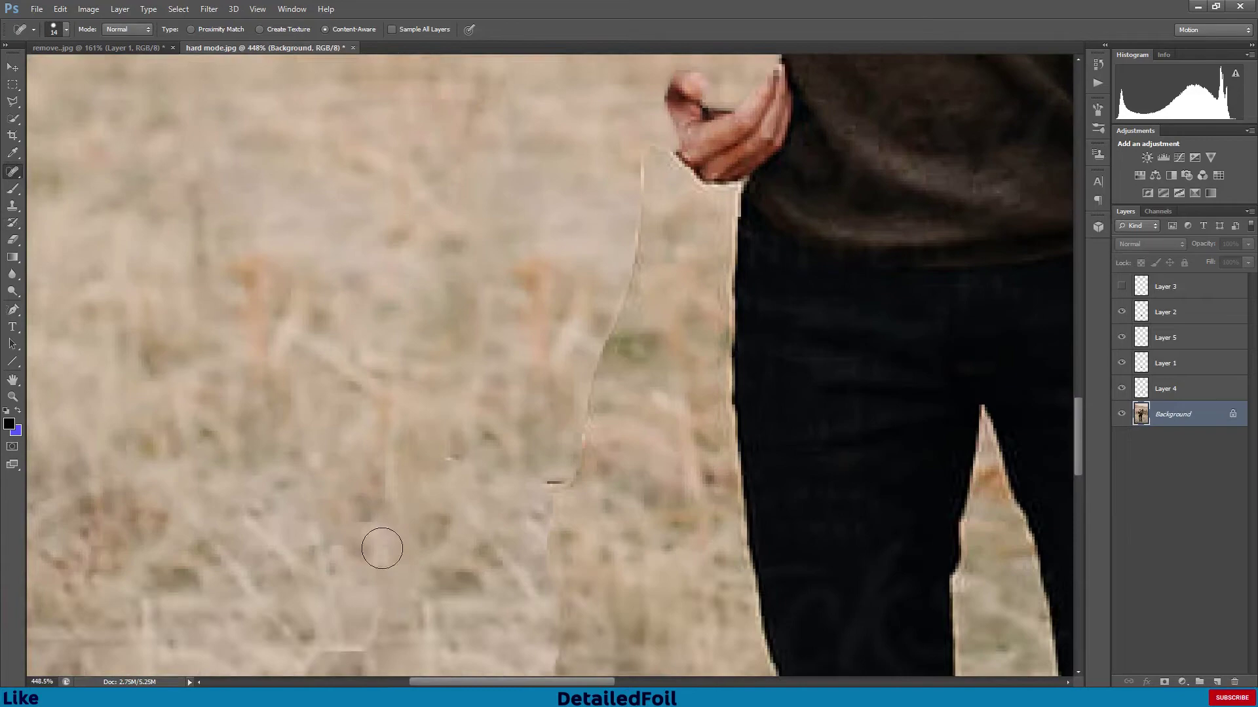
pyautogui.scroll(-3, 381, 548)
pyautogui.moveTo(379, 525); pyautogui.dragTo(299, 568)
pyautogui.moveTo(360, 620); pyautogui.dragTo(390, 622)
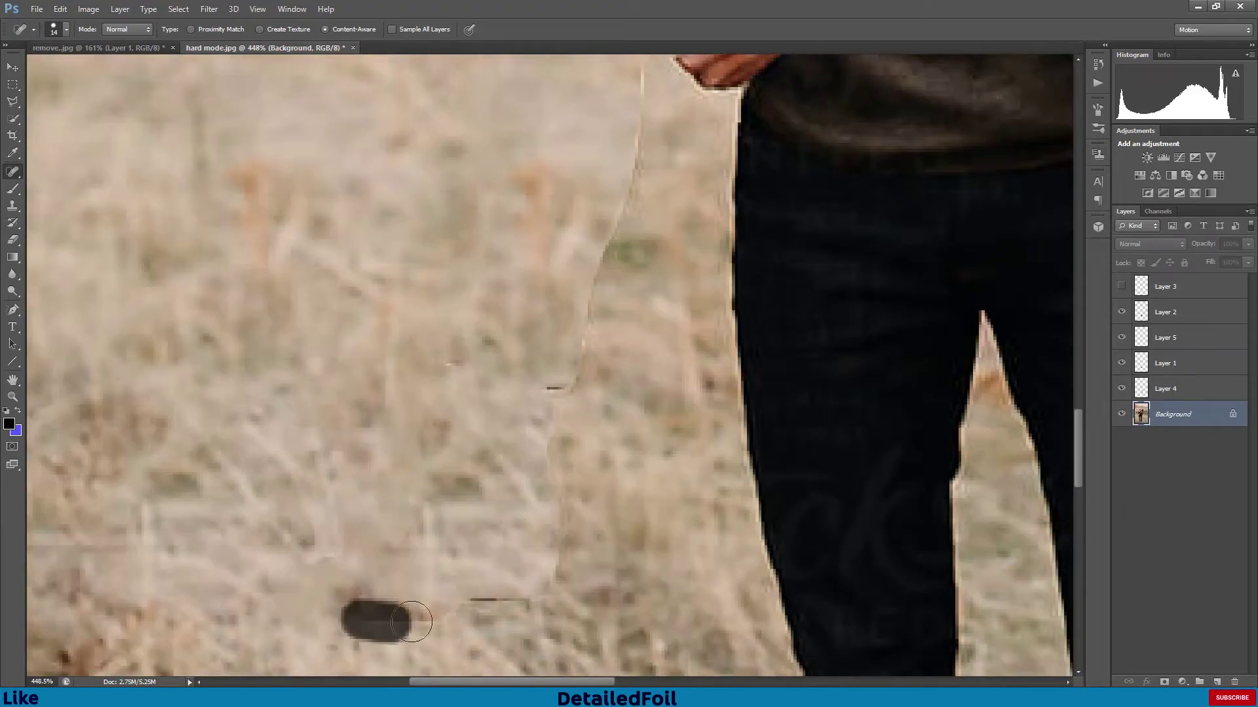
pyautogui.moveTo(462, 599); pyautogui.dragTo(557, 524)
pyautogui.moveTo(562, 380); pyautogui.dragTo(579, 344)
pyautogui.moveTo(613, 219)
pyautogui.mouseDown()
pyautogui.moveTo(636, 163)
pyautogui.moveTo(637, 299)
pyautogui.mouseUp()
pyautogui.scroll(5, 639, 190)
pyautogui.scroll(-8, 637, 299)
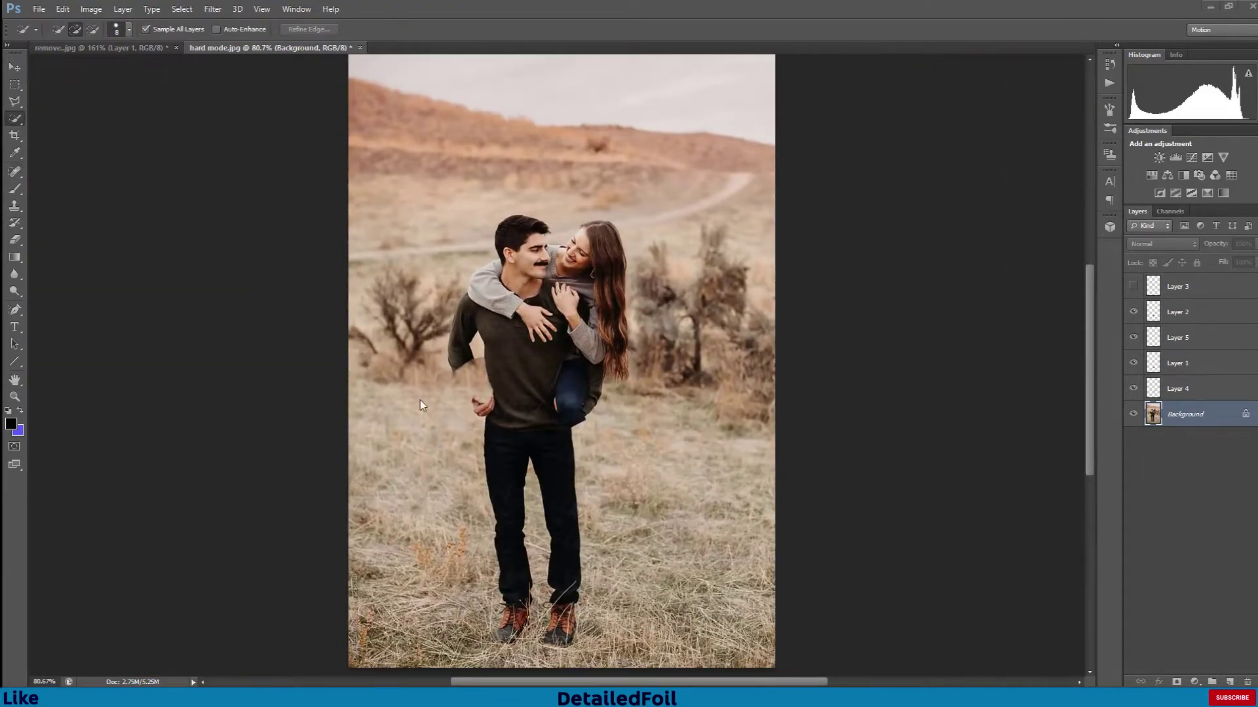
# - Select the man's detached hand with the Quick Selection tool, refine its edge and copy it to a new layer
pyautogui.scroll(6, 509, 373)
pyautogui.moveTo(537, 304)
pyautogui.mouseDown()
pyautogui.moveTo(495, 369)
pyautogui.moveTo(440, 302)
pyautogui.moveTo(490, 303)
pyautogui.moveTo(442, 300)
pyautogui.mouseUp()
pyautogui.click(319, 29)
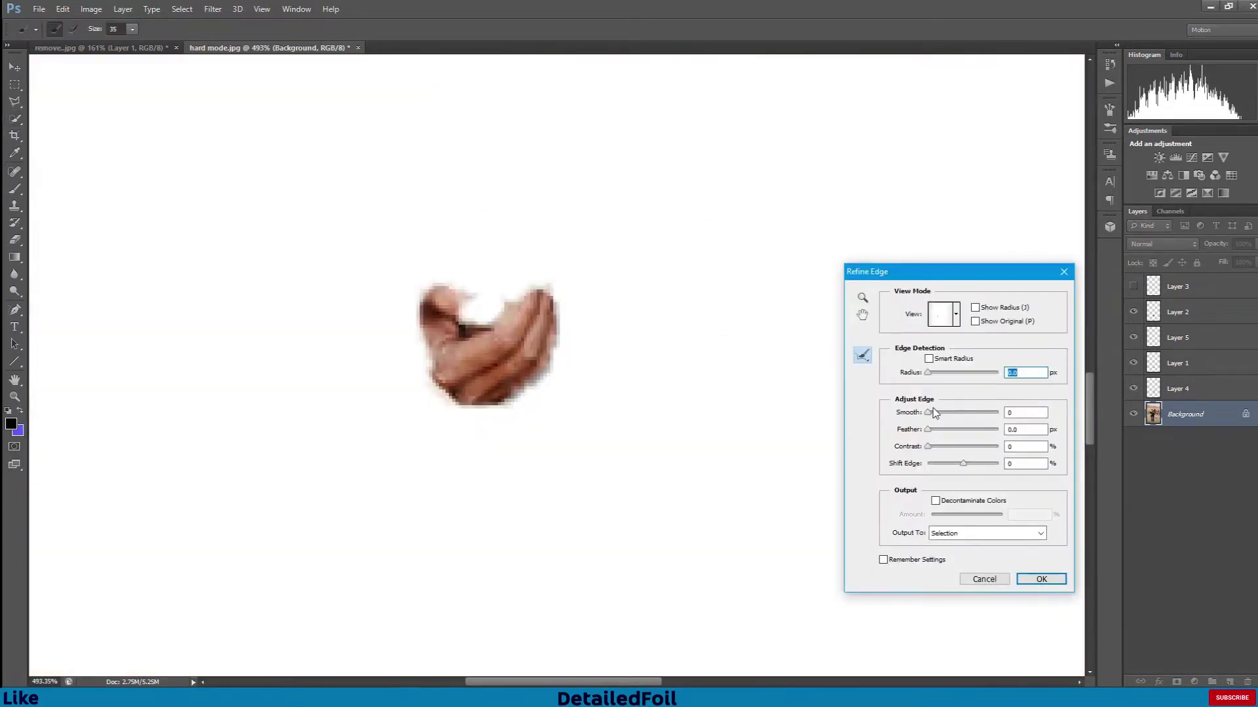
pyautogui.click(1030, 576)
pyautogui.hotkey('ctrl', 'j')
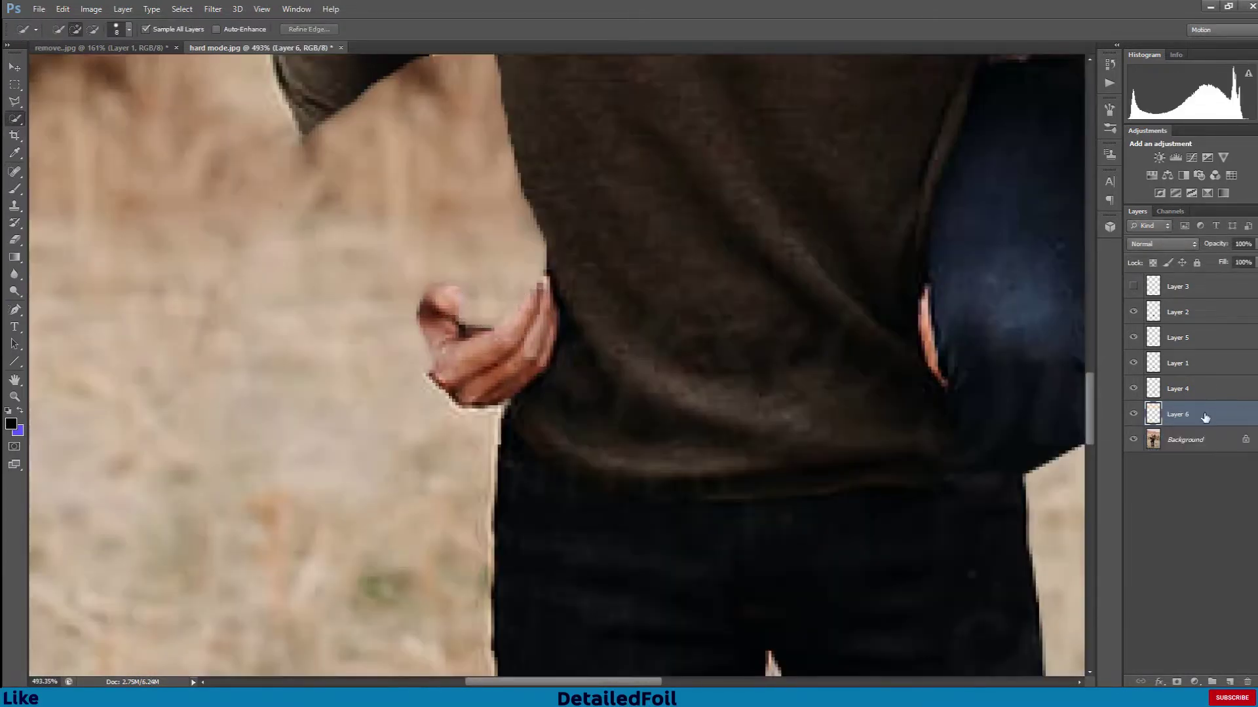
# - Place the copied hand's layer at the top of the layer stack and rename it "hand"
pyautogui.moveTo(1204, 417); pyautogui.dragTo(1214, 275)
pyautogui.doubleClick(1183, 287)
pyautogui.scroll(-5, 753, 356)
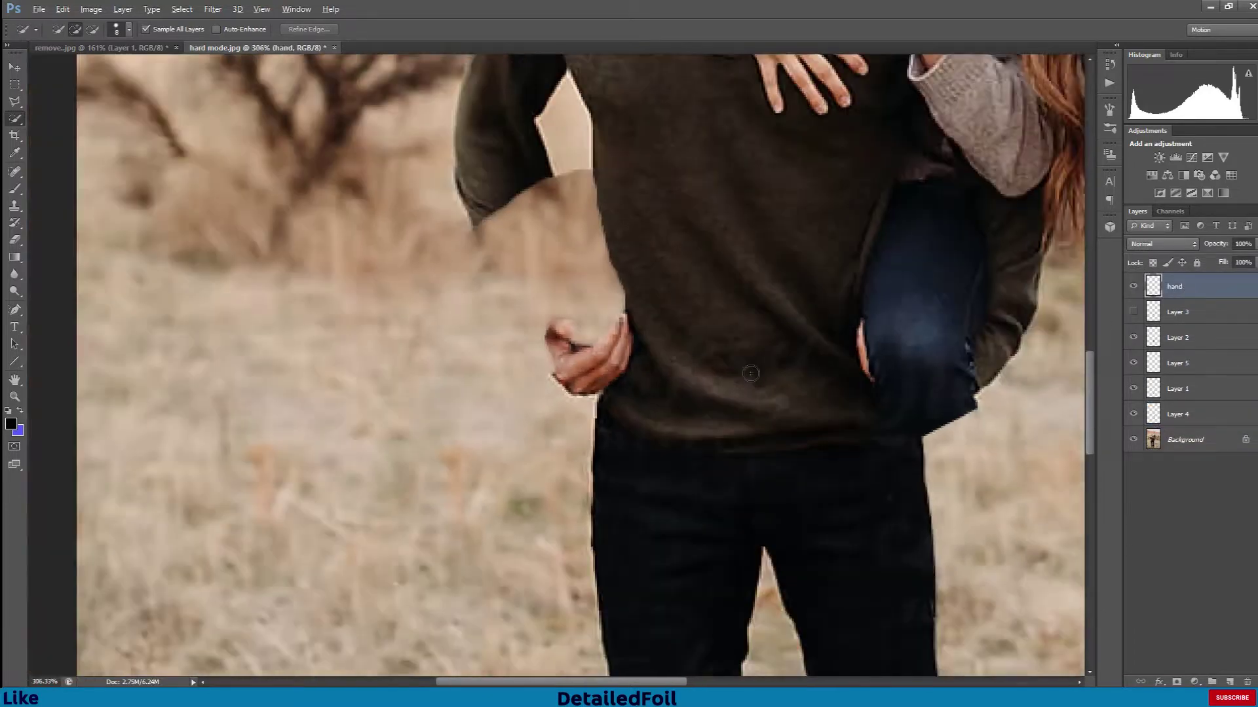
# - Outline the man's sleeve from the shoulder to the cut-off elbow and copy it from the Background to a new layer
pyautogui.scroll(4, 511, 236)
pyautogui.press('l')
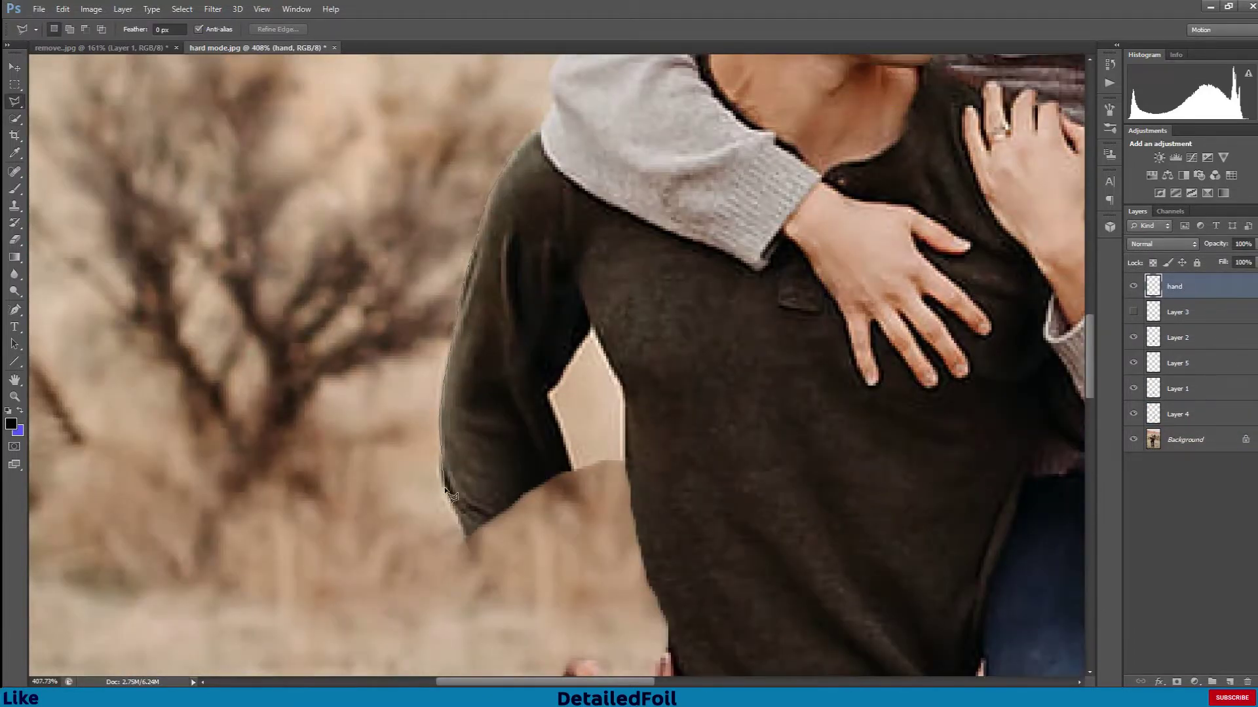
pyautogui.click(519, 154)
pyautogui.click(1185, 440)
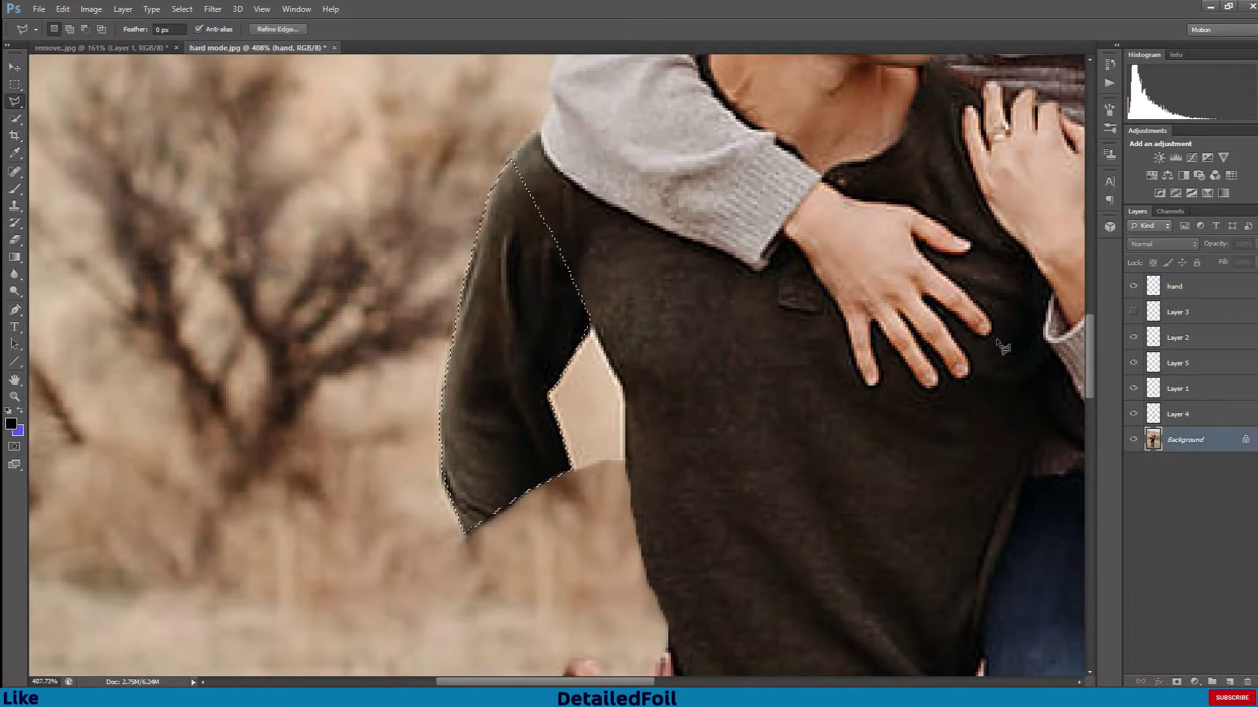
pyautogui.hotkey('ctrl', 'j')
# - Move the copied sleeve below the elbow, then rotate and resize it as a forearm reaching the hand
pyautogui.click(15, 68)
pyautogui.moveTo(514, 314); pyautogui.dragTo(532, 556)
pyautogui.scroll(-3, 533, 555)
pyautogui.moveTo(621, 196); pyautogui.dragTo(505, 180)
pyautogui.moveTo(592, 381); pyautogui.dragTo(575, 326)
pyautogui.moveTo(620, 507); pyautogui.dragTo(643, 543)
pyautogui.moveTo(597, 321)
pyautogui.mouseDown()
pyautogui.moveTo(613, 309)
pyautogui.moveTo(567, 315)
pyautogui.moveTo(570, 325)
pyautogui.mouseUp()
pyautogui.press('Return')
# - Erase the hard edges of the copied forearm sleeve so it blends with the elbow and the background
pyautogui.click(14, 241)
pyautogui.moveTo(414, 200); pyautogui.dragTo(417, 329)
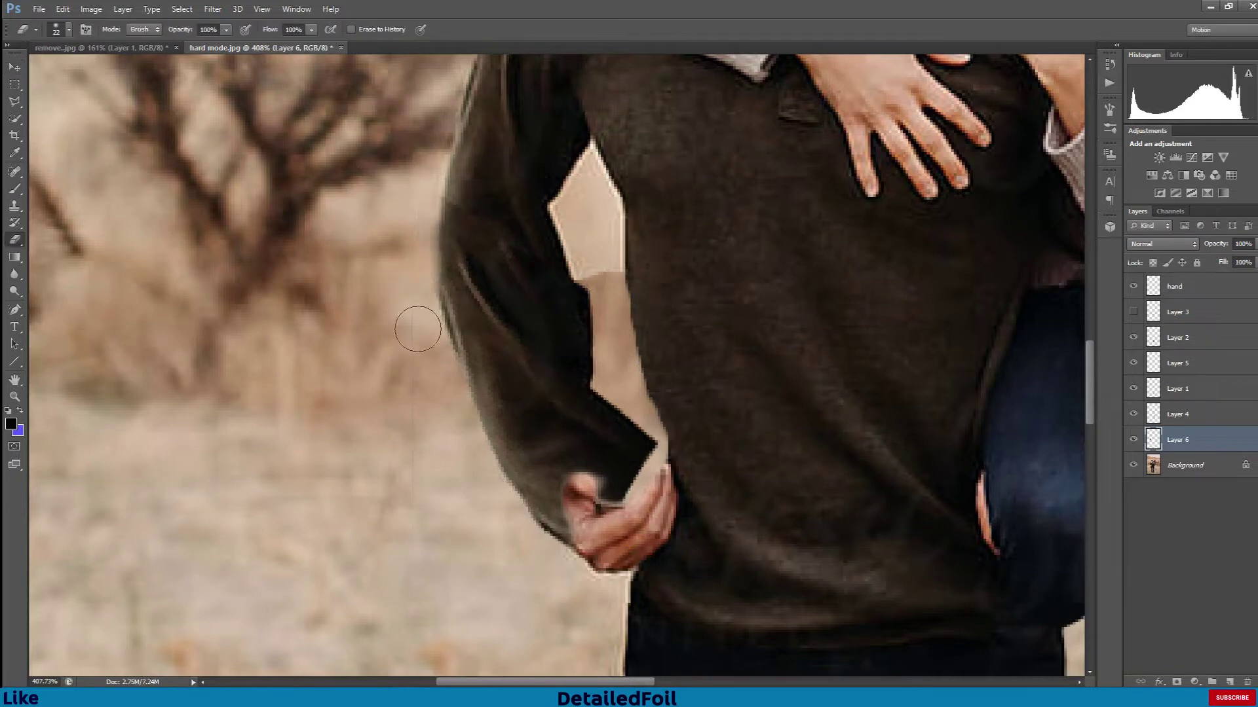
pyautogui.click(463, 215)
pyautogui.scroll(-1, 572, 297)
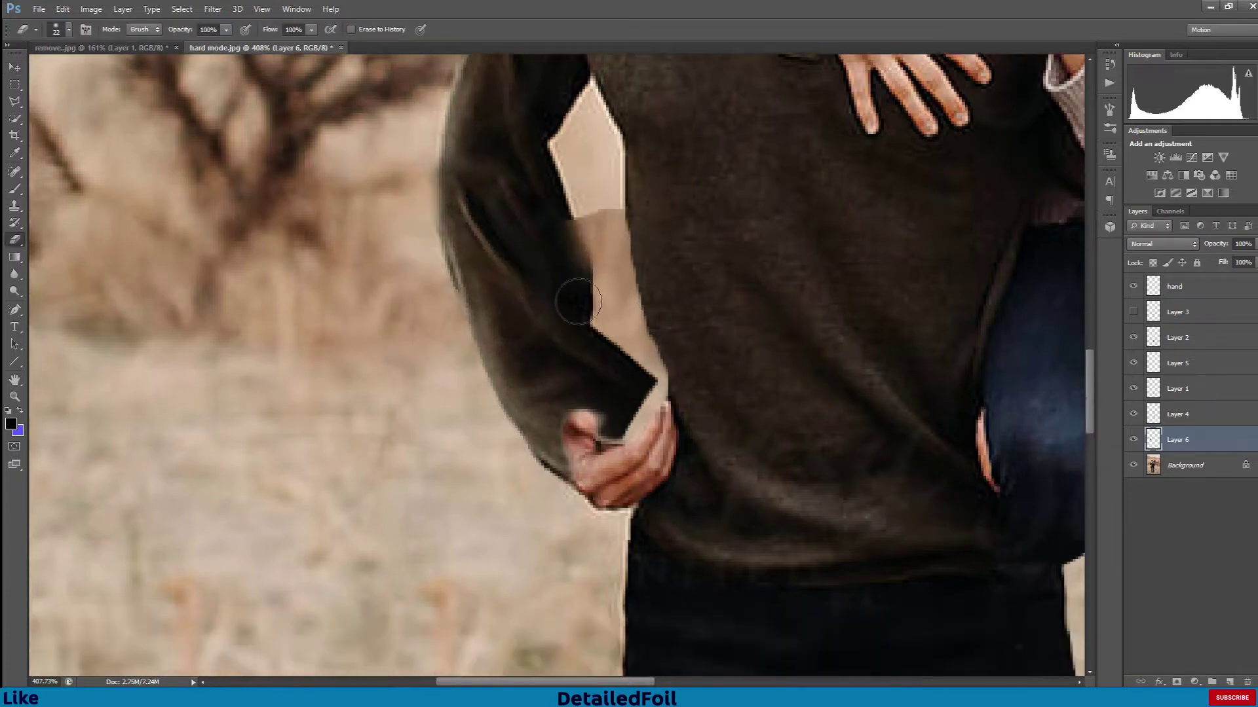
pyautogui.scroll(2, 539, 272)
# - Outline a section of the man's sleeve around the elbow and copy it from the Background to a new layer
pyautogui.click(15, 101)
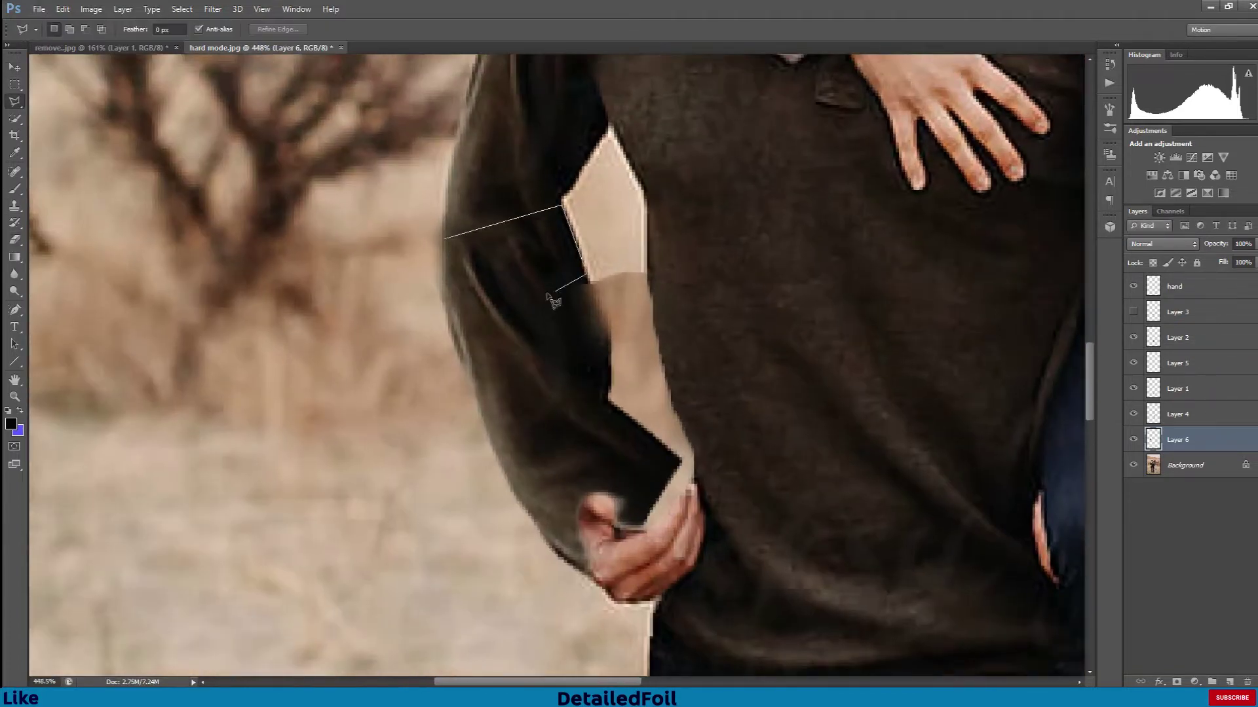
pyautogui.click(446, 241)
pyautogui.click(1185, 465)
pyautogui.hotkey('ctrl', 'j')
# - Place the copied sleeve section's layer directly below the hand layer, and move and rotate the piece to close the cuff at the wrist
pyautogui.click(14, 67)
pyautogui.moveTo(518, 269); pyautogui.dragTo(585, 446)
pyautogui.moveTo(1177, 465); pyautogui.dragTo(1177, 300)
pyautogui.moveTo(579, 432); pyautogui.dragTo(631, 508)
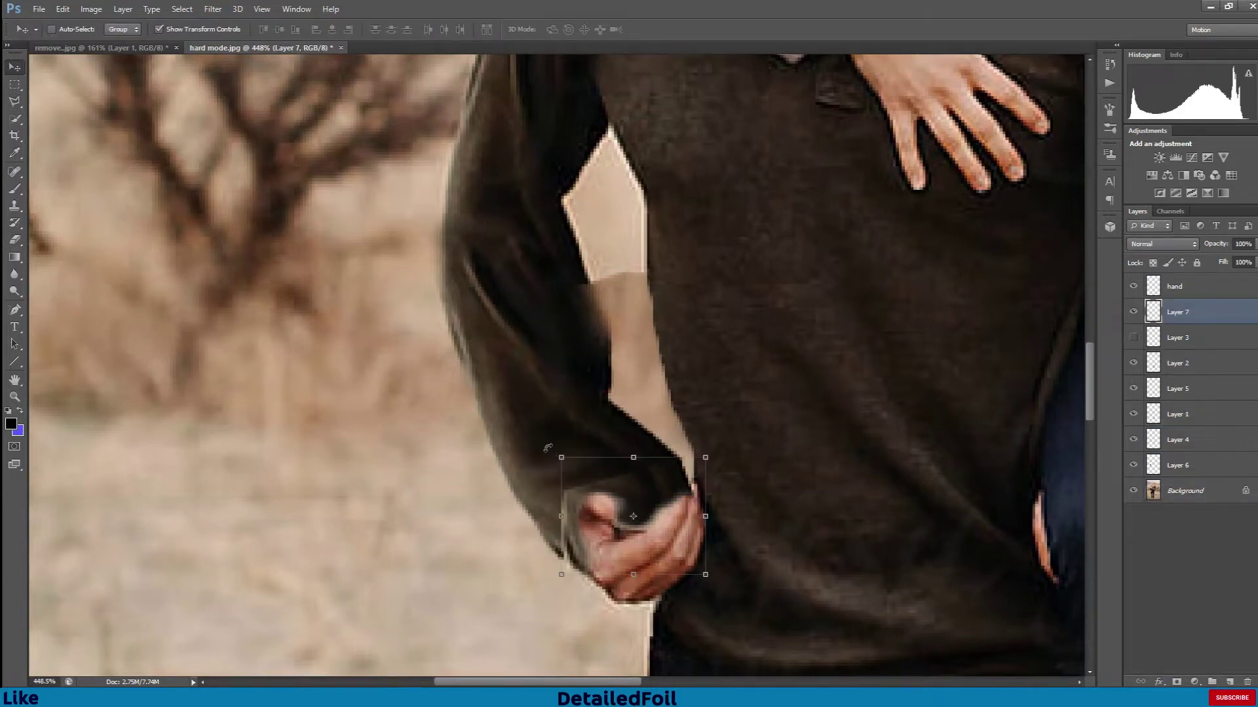
pyautogui.moveTo(547, 449); pyautogui.dragTo(532, 478)
pyautogui.moveTo(561, 528); pyautogui.dragTo(532, 462)
pyautogui.press('Return')
# - Erase the edges of the cuff patch to blend it into the forearm and hand, then select the hand layer
pyautogui.press('e')
pyautogui.scroll(8, 590, 528)
pyautogui.scroll(-14, 870, 400)
pyautogui.moveTo(730, 294)
pyautogui.mouseDown()
pyautogui.moveTo(809, 348)
pyautogui.moveTo(739, 337)
pyautogui.moveTo(749, 304)
pyautogui.moveTo(701, 336)
pyautogui.mouseUp()
pyautogui.scroll(14, 848, 436)
pyautogui.scroll(2, 783, 362)
pyautogui.click(1175, 286)
pyautogui.rightClick(719, 307)
pyautogui.scroll(-2, 485, 372)
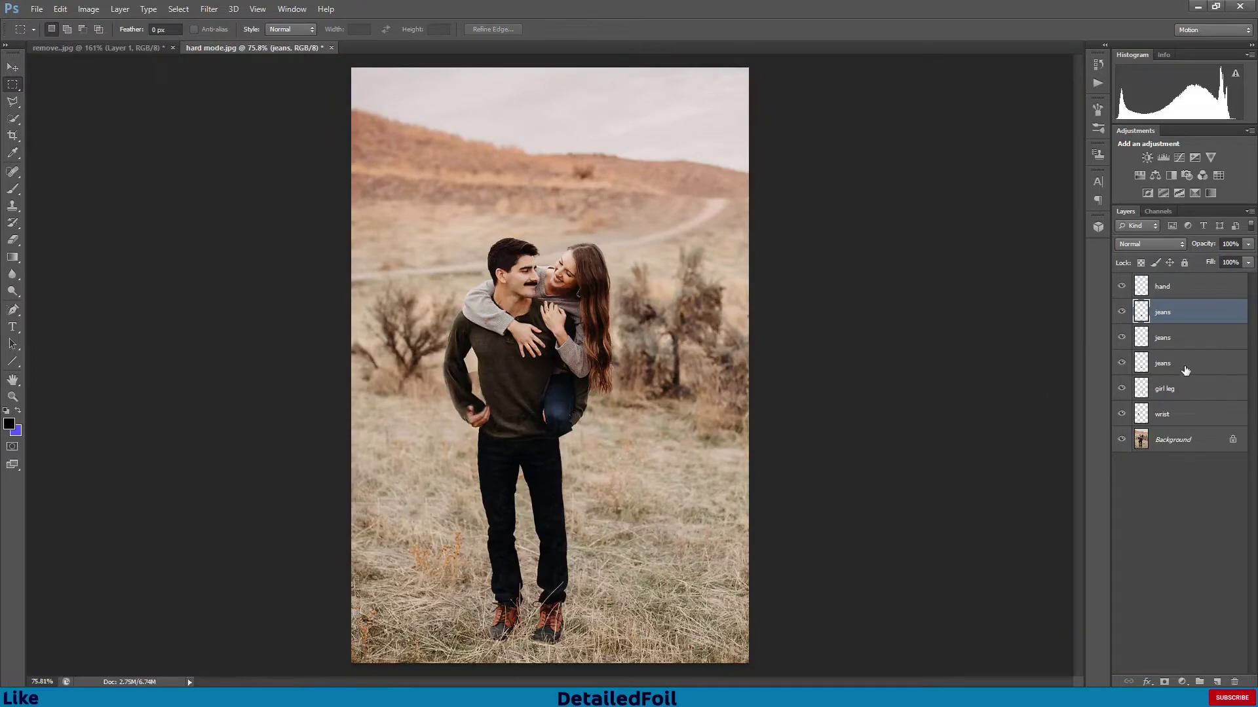
# - Merge the three jeans layers into one
pyautogui.click(1185, 368)
pyautogui.keyDown('ctrl'); pyautogui.click(1186, 339); pyautogui.keyUp('ctrl')
pyautogui.keyDown('ctrl'); pyautogui.click(1186, 316); pyautogui.keyUp('ctrl')
pyautogui.rightClick(1183, 347)
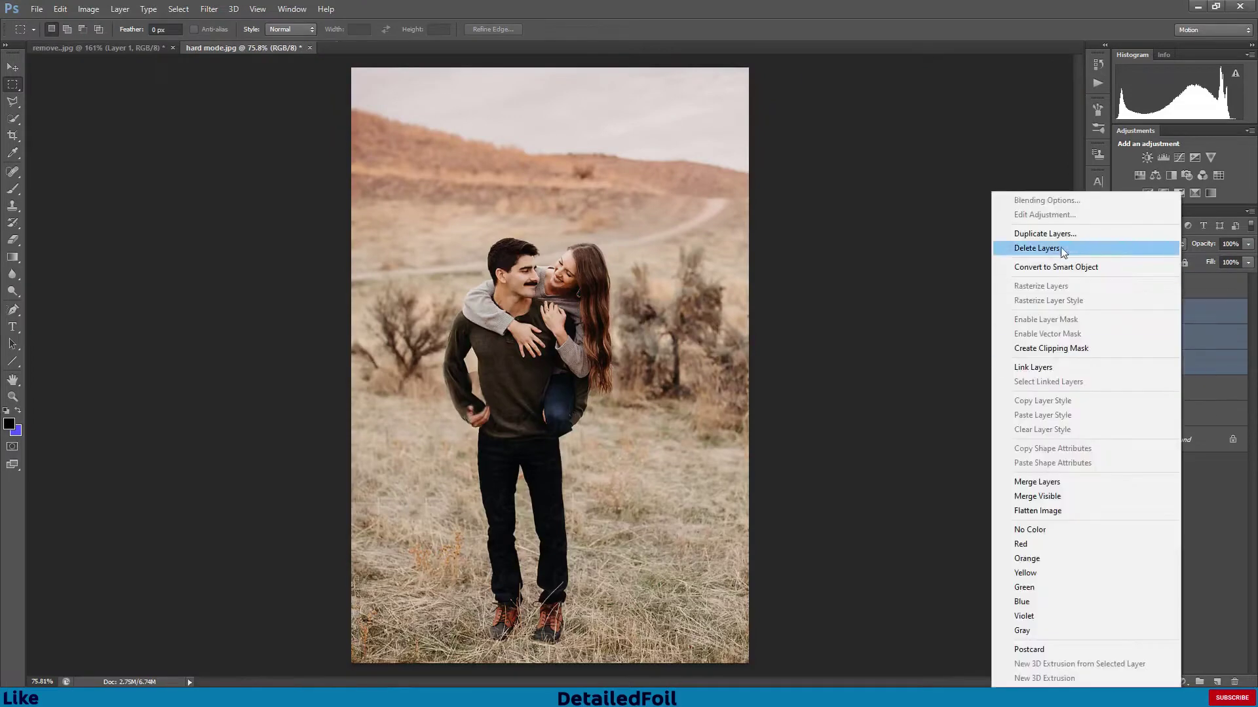
pyautogui.click(1075, 481)
# - Copy a patch of the man's sweater to a new layer and cover the woman's hand on the middle of his chest
pyautogui.click(1176, 364)
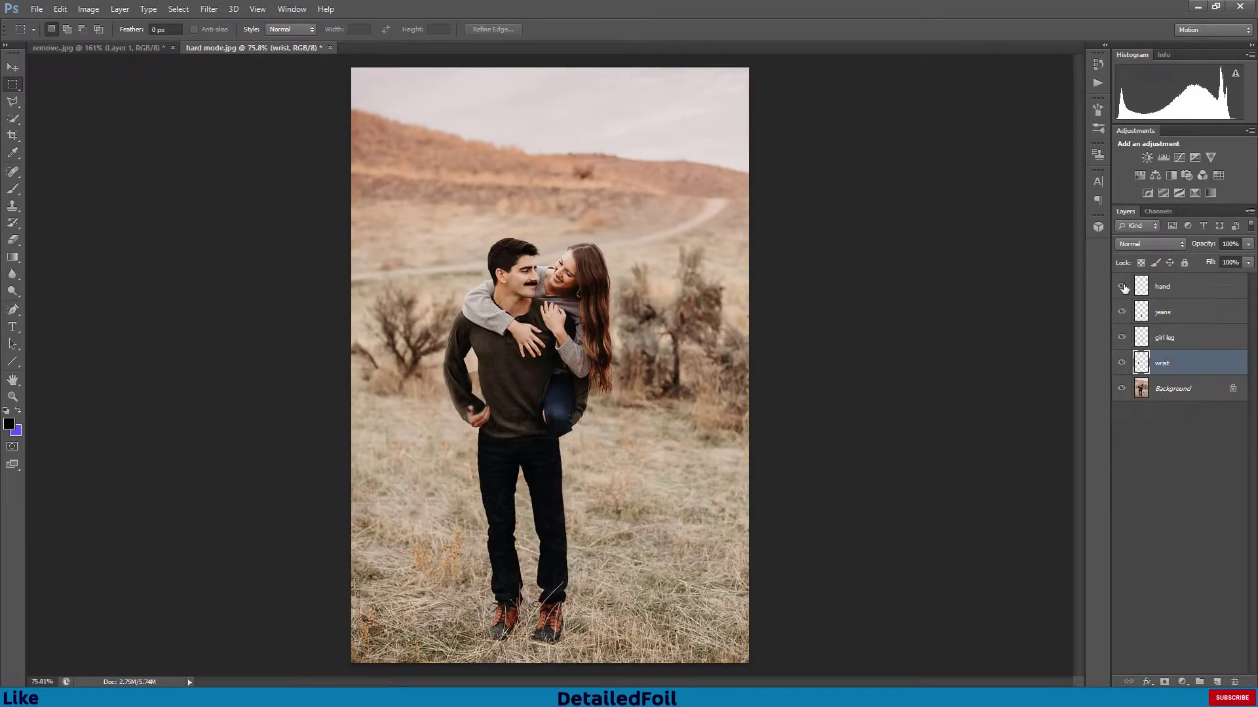
pyautogui.scroll(5, 525, 343)
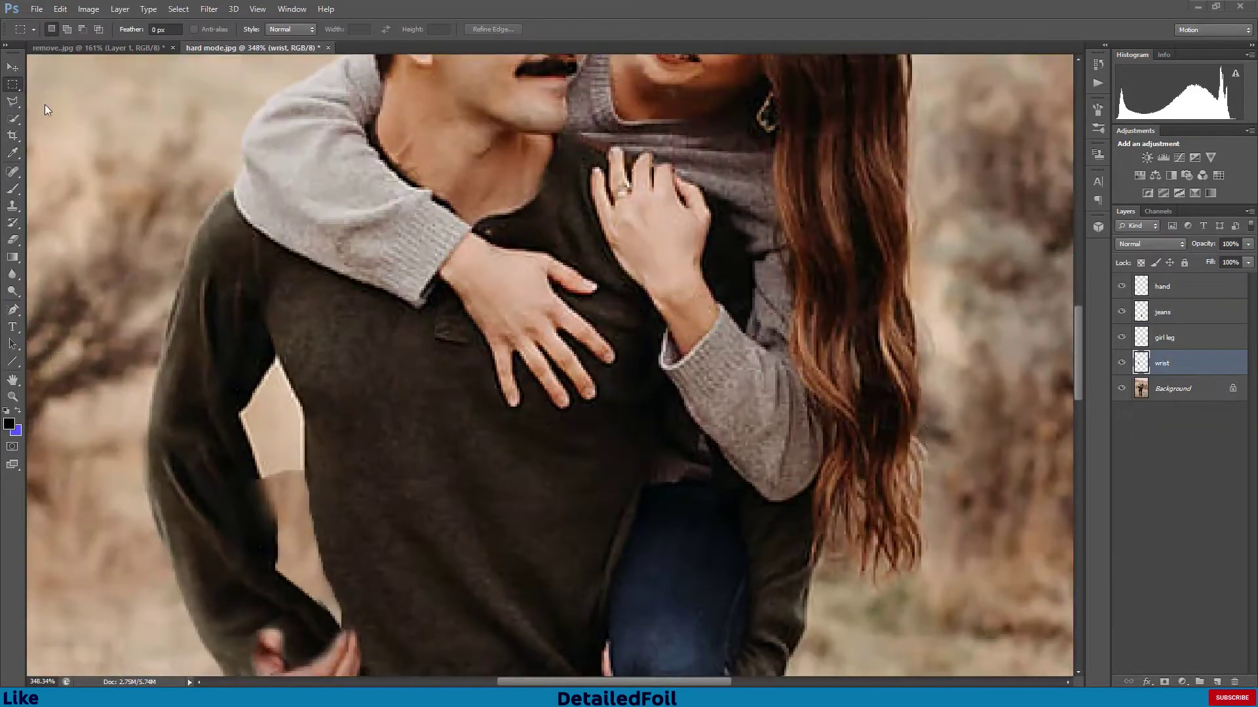
pyautogui.press('l')
pyautogui.doubleClick(633, 320)
pyautogui.moveTo(625, 338)
pyautogui.mouseDown()
pyautogui.moveTo(529, 496)
pyautogui.moveTo(616, 352)
pyautogui.mouseUp()
pyautogui.hotkey('ctrl', 'j')
pyautogui.press('v')
pyautogui.press('e')
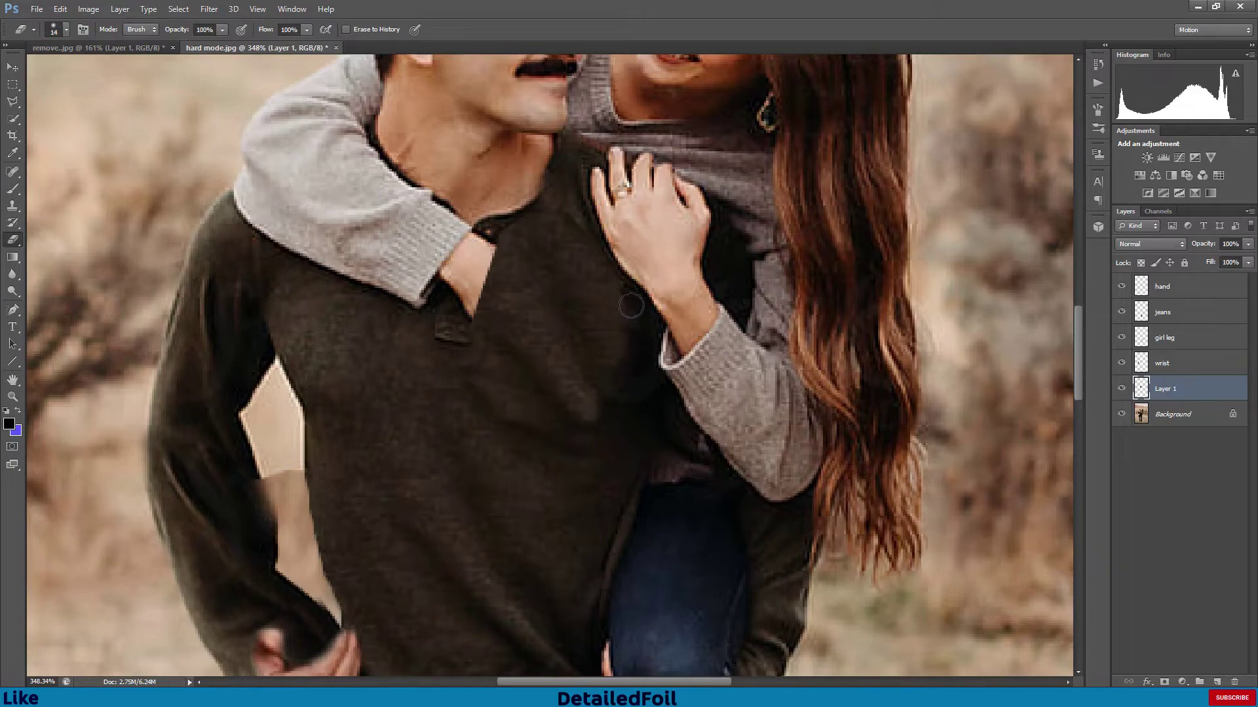
pyautogui.scroll(-3, 577, 454)
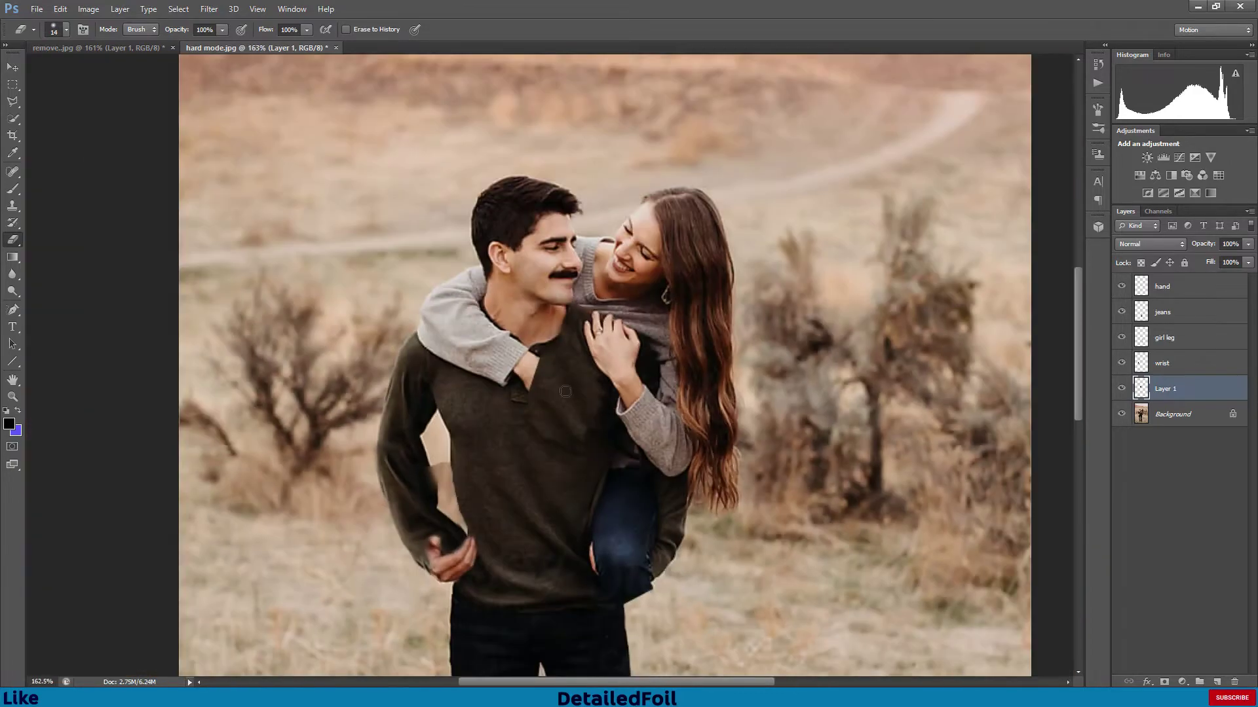
# - Darken the sweater patch on the chest by setting its brightness to -47
pyautogui.click(87, 8)
pyautogui.moveTo(105, 37)
pyautogui.click(268, 39)
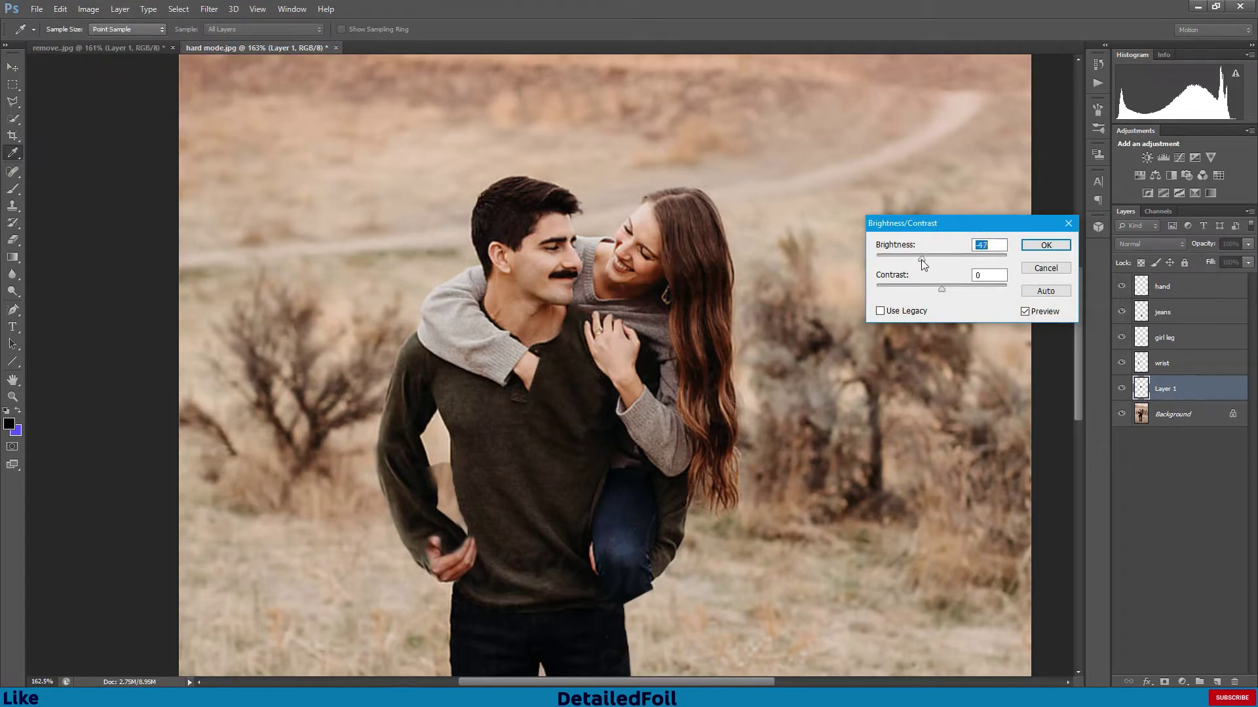
pyautogui.click(1043, 246)
pyautogui.press('e')
pyautogui.hotkey('ctrl', '0')
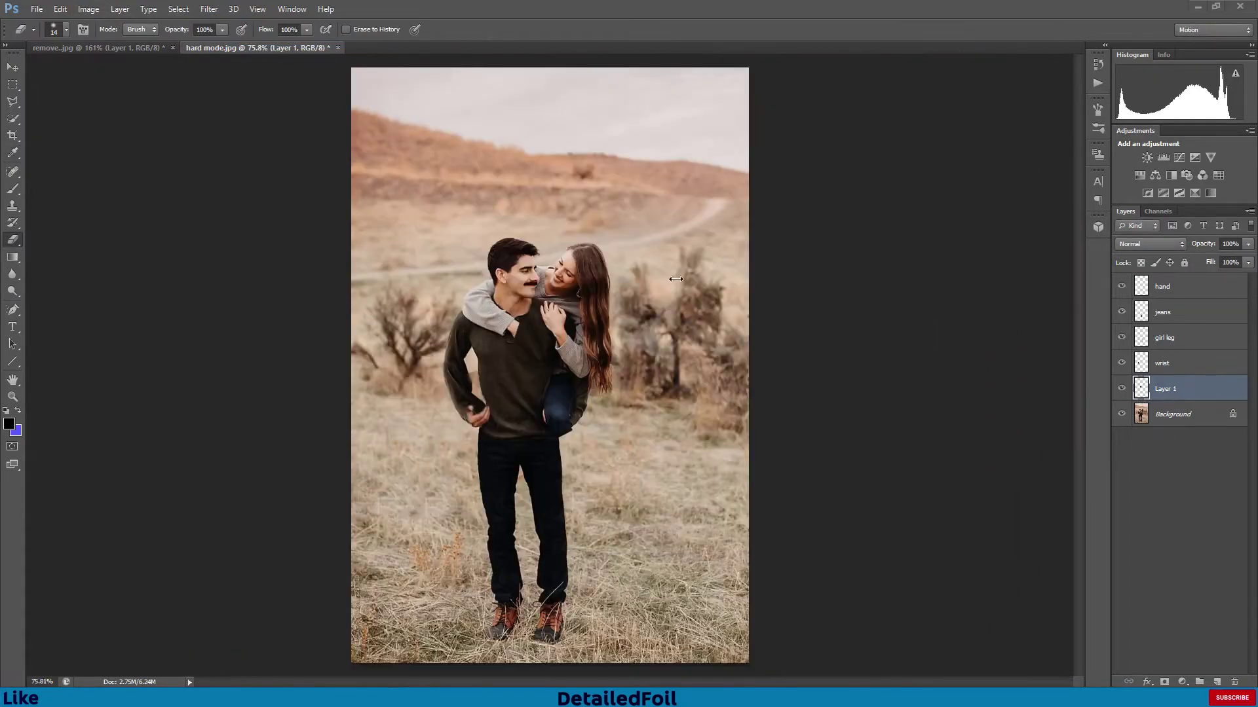
# - Outline the upper part of the woman's sleeve above the man's shoulder line, up to his neck, with the Polygonal Lasso
pyautogui.scroll(6, 480, 305)
pyautogui.press('l')
pyautogui.click(372, 331)
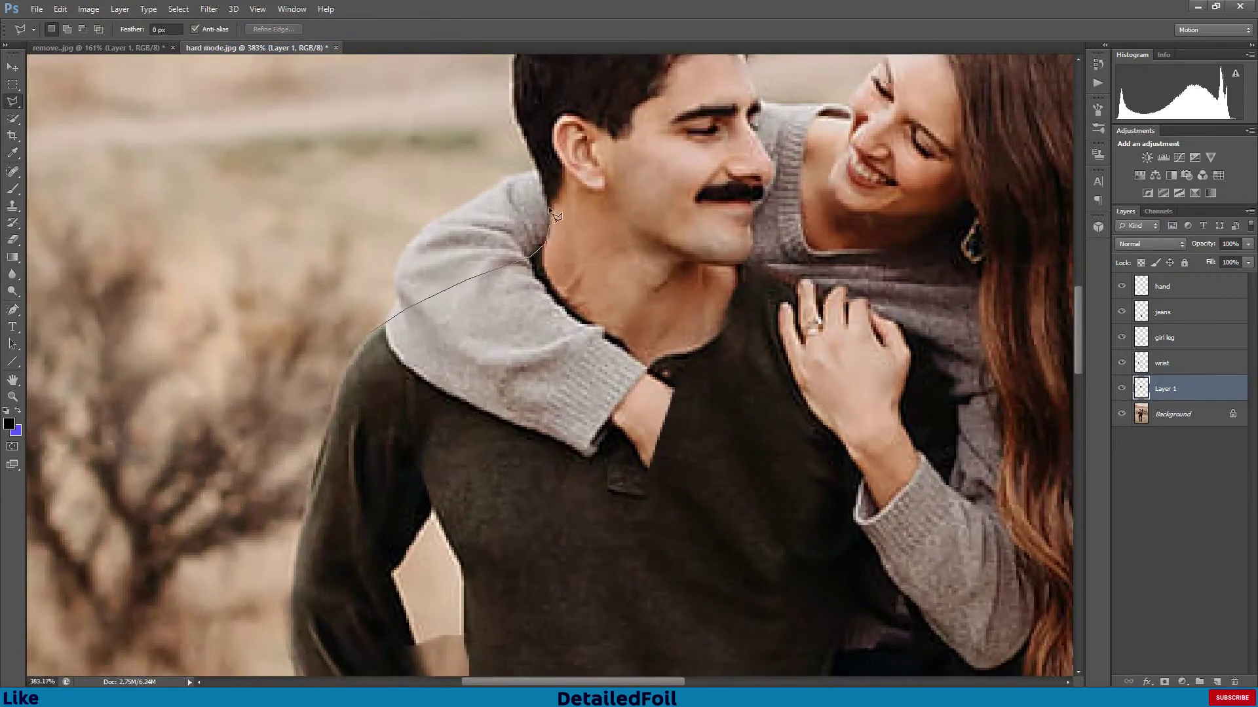
pyautogui.click(527, 139)
pyautogui.click(361, 210)
pyautogui.click(349, 331)
pyautogui.click(372, 331)
pyautogui.scroll(-3, 359, 311)
# - Copy a same-shaped patch of background grass from the Background layer and place it over the woman's upper sleeve
pyautogui.click(1173, 414)
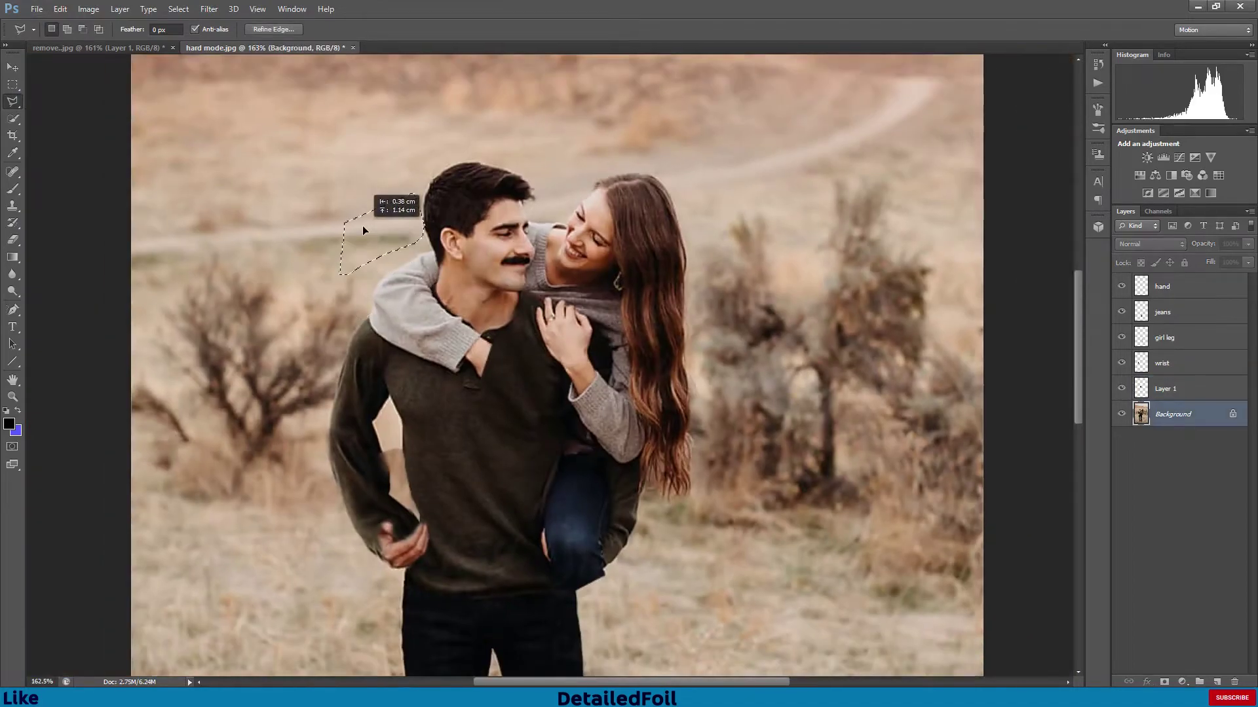
pyautogui.moveTo(365, 229)
pyautogui.mouseDown()
pyautogui.moveTo(328, 178)
pyautogui.moveTo(426, 285)
pyautogui.mouseUp()
pyautogui.hotkey('ctrl', 'j')
pyautogui.press('v')
pyautogui.hotkey('ctrl', 'd')
pyautogui.scroll(3, 404, 273)
pyautogui.press('e')
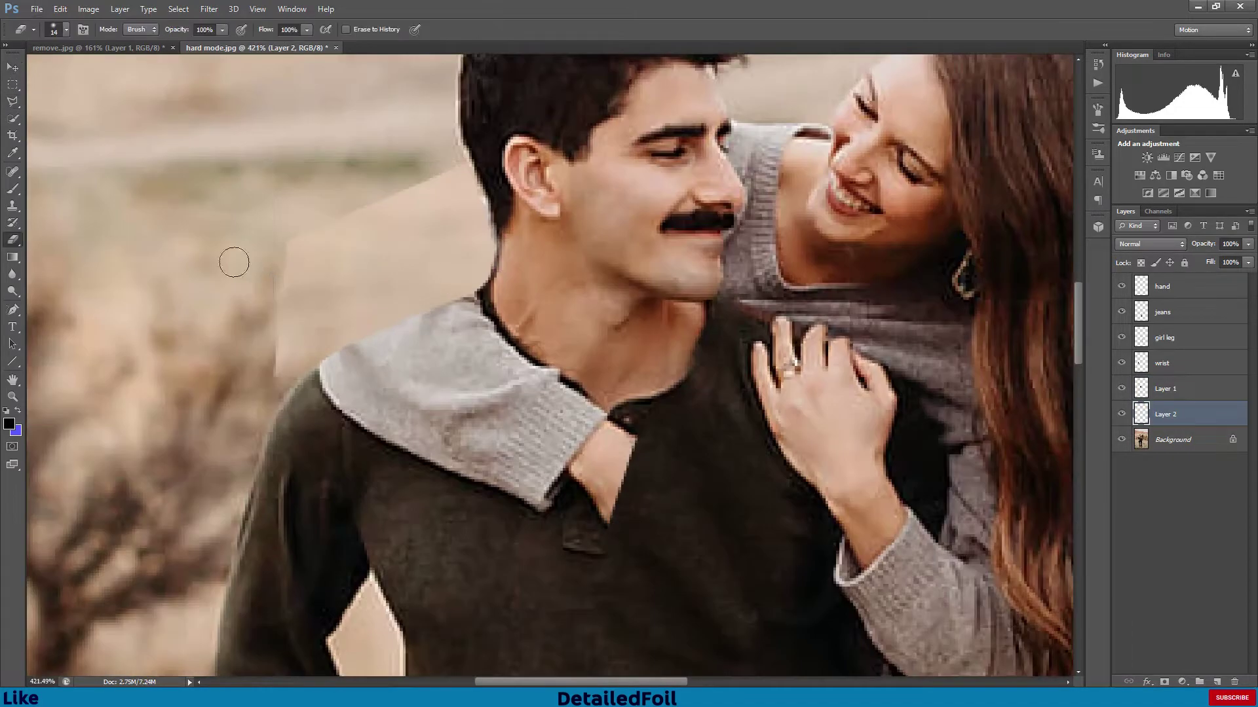
# - Select the woman's remaining sleeve and wrist on the man's shoulder with Quick Selection, and expand the selection using Refine Edge
pyautogui.hotkey('ctrl', '0')
pyautogui.press('j')
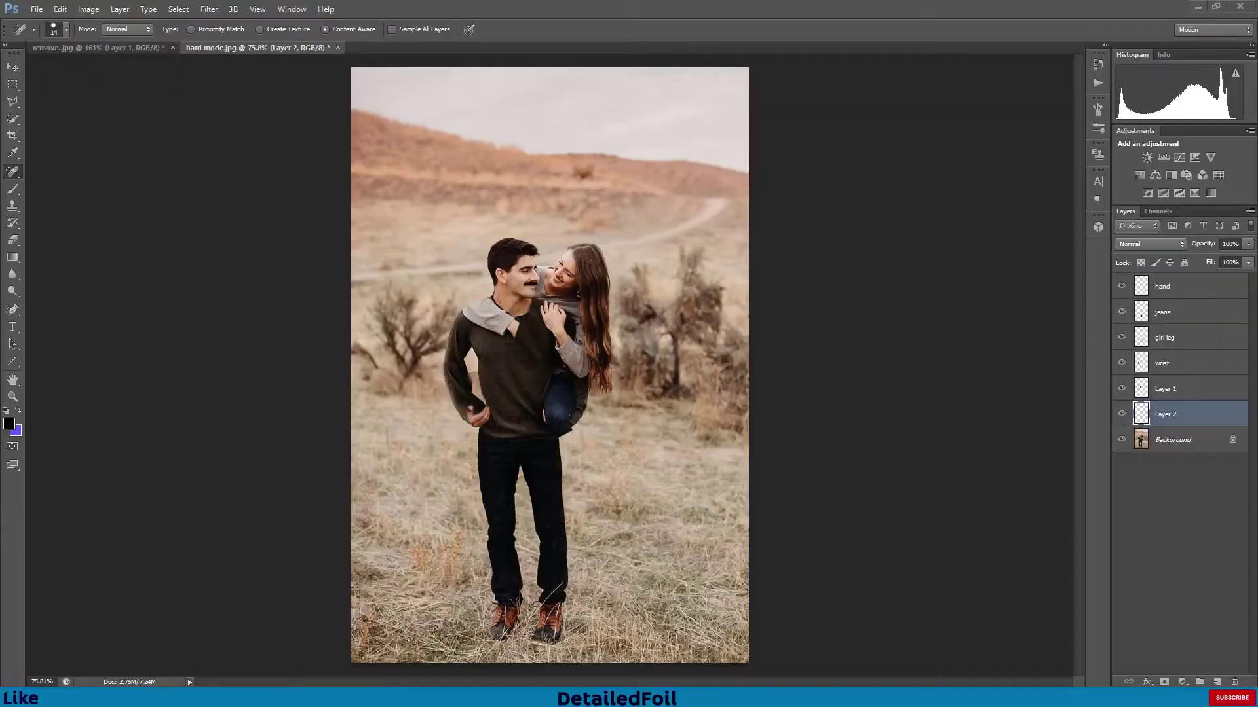
pyautogui.click(16, 122)
pyautogui.scroll(15, 502, 317)
pyautogui.moveTo(423, 301); pyautogui.dragTo(541, 354)
pyautogui.click(300, 29)
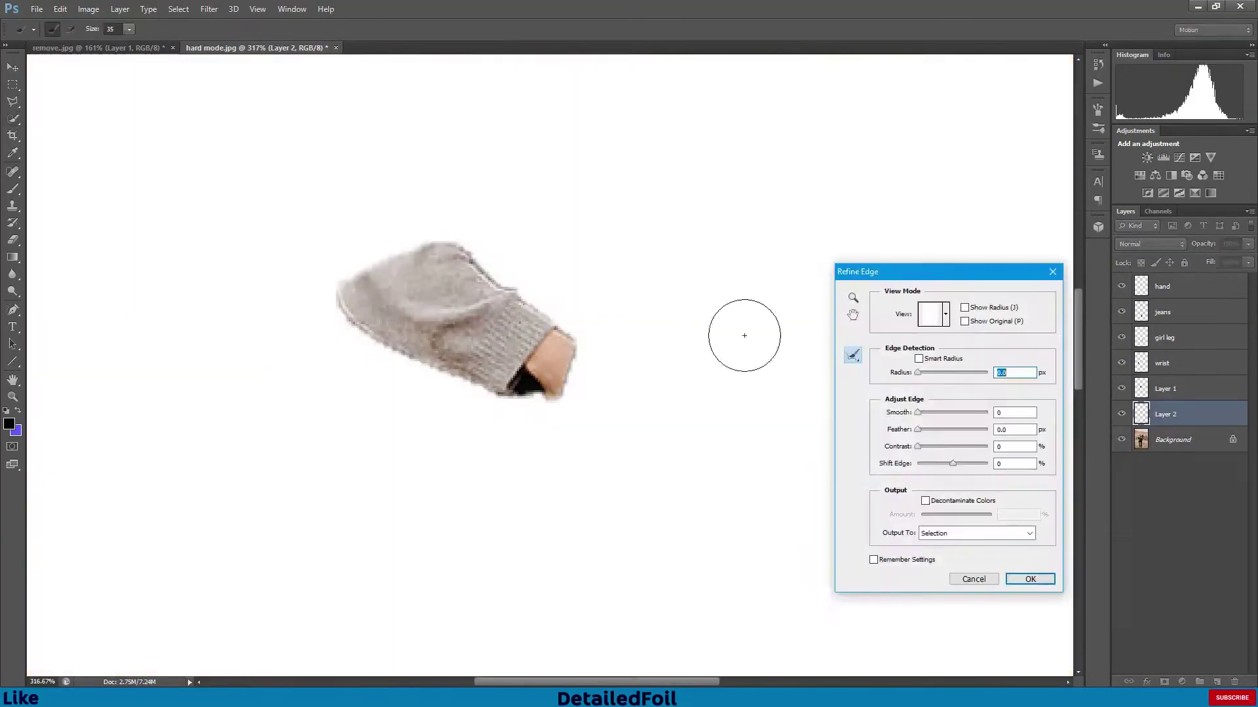
pyautogui.moveTo(952, 464); pyautogui.dragTo(969, 465)
pyautogui.click(1031, 579)
# - Shift the selection onto the sweater fabric, copy it from the Background to a new layer and cover the woman's sleeve with it
pyautogui.press('m')
pyautogui.moveTo(490, 356); pyautogui.dragTo(529, 329)
pyautogui.click(1173, 440)
pyautogui.hotkey('ctrl', 'j')
pyautogui.press('v')
pyautogui.rightClick(463, 372)
# - Merge the shoulder patch layer with the Background
pyautogui.click(1177, 472)
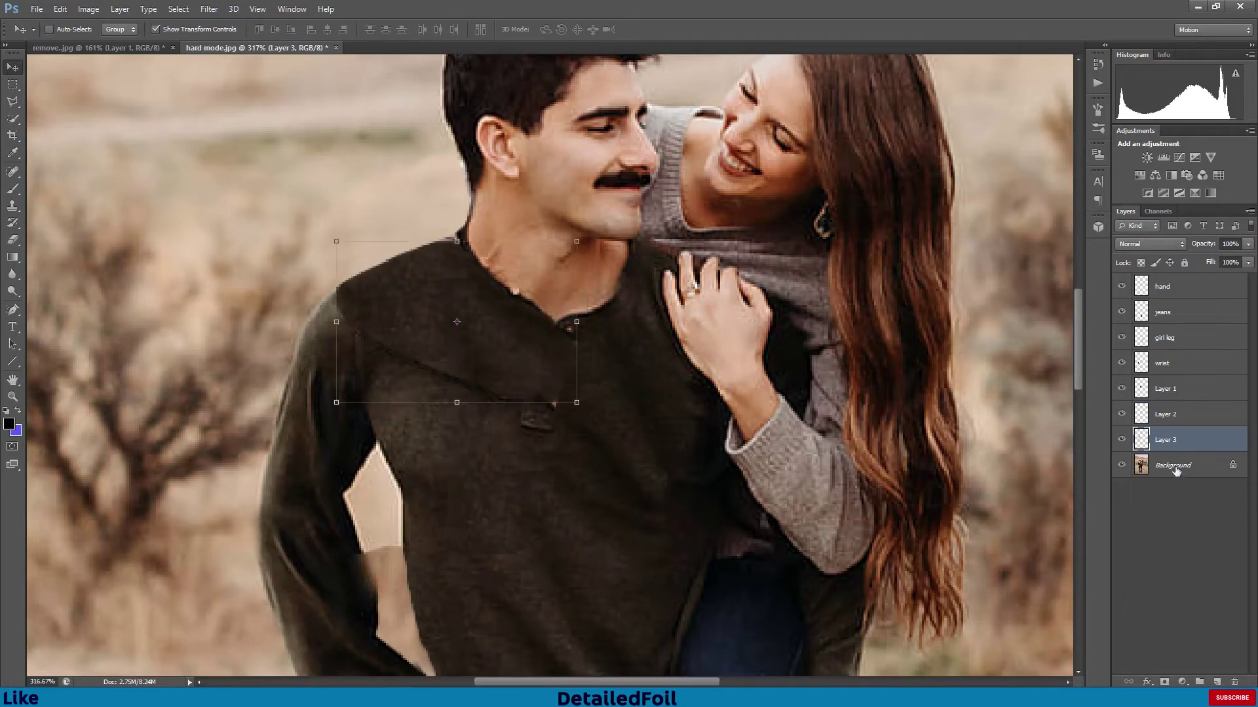
pyautogui.keyDown('ctrl'); pyautogui.click(1177, 470); pyautogui.keyUp('ctrl')
pyautogui.rightClick(1169, 440)
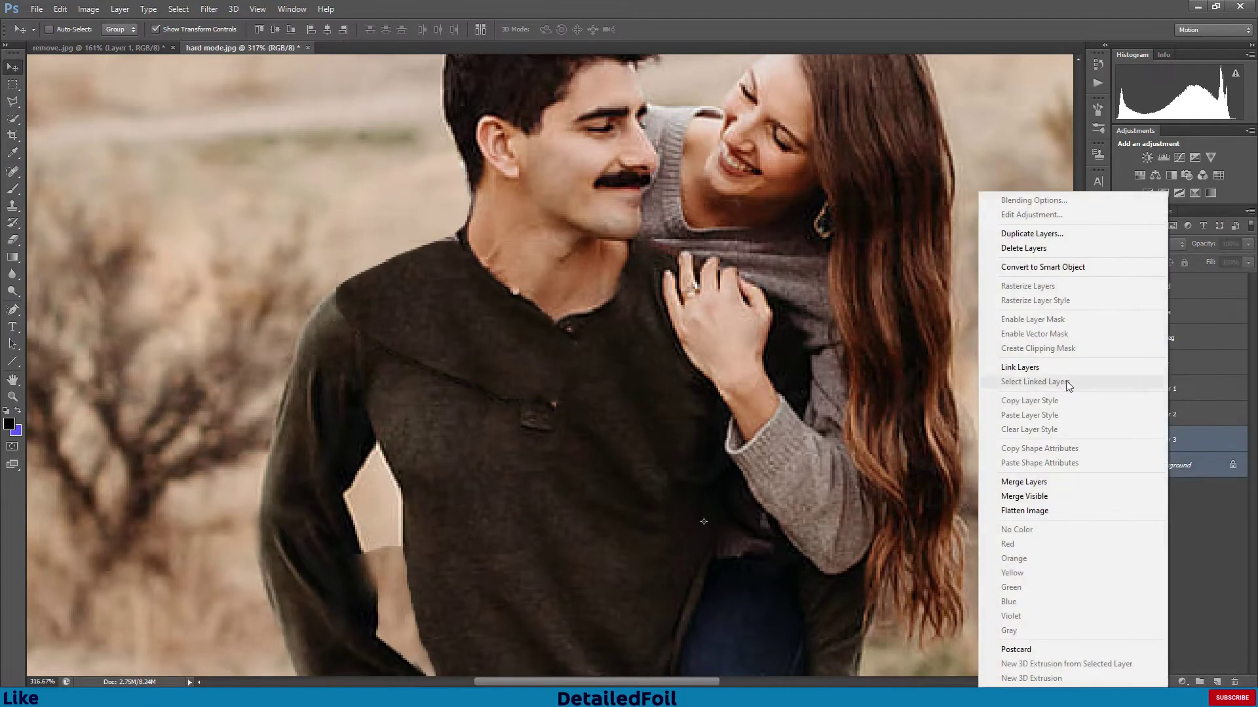
pyautogui.click(1035, 483)
# - Remove the patch seam, placket and buttons across the sweater with content-aware spot healing, and touch up the shoulder edge
pyautogui.click(13, 172)
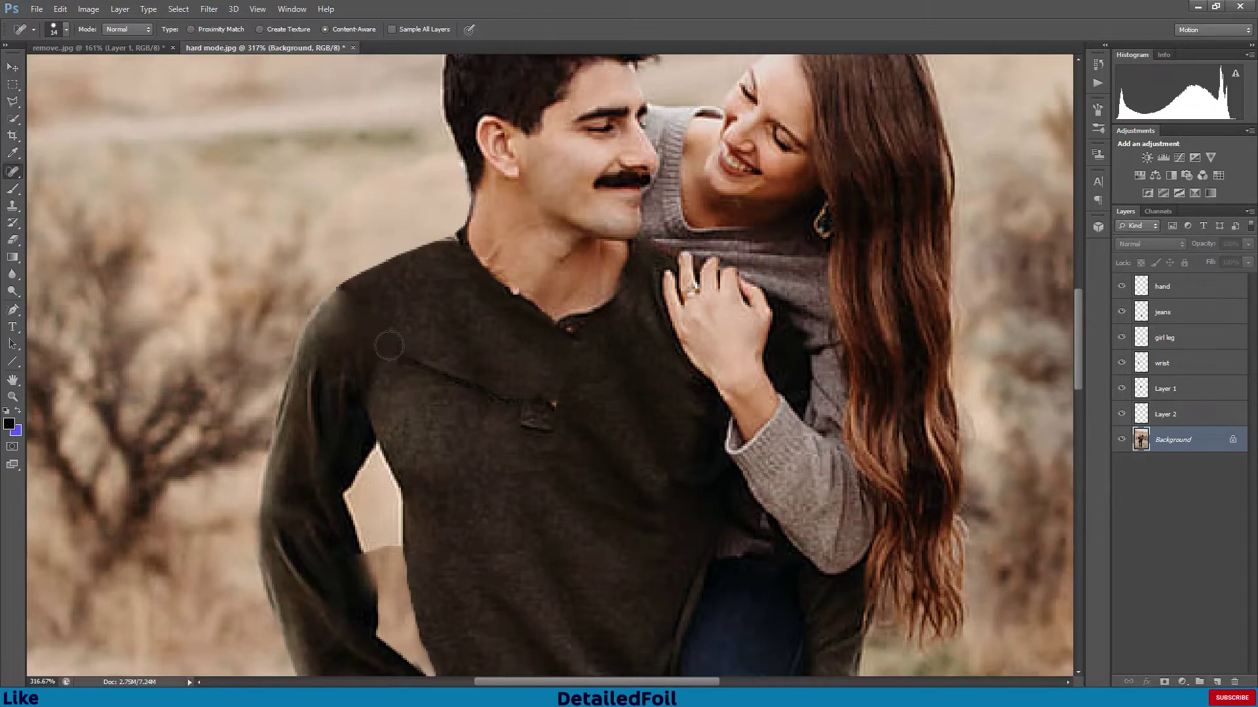
pyautogui.moveTo(389, 346); pyautogui.dragTo(502, 398)
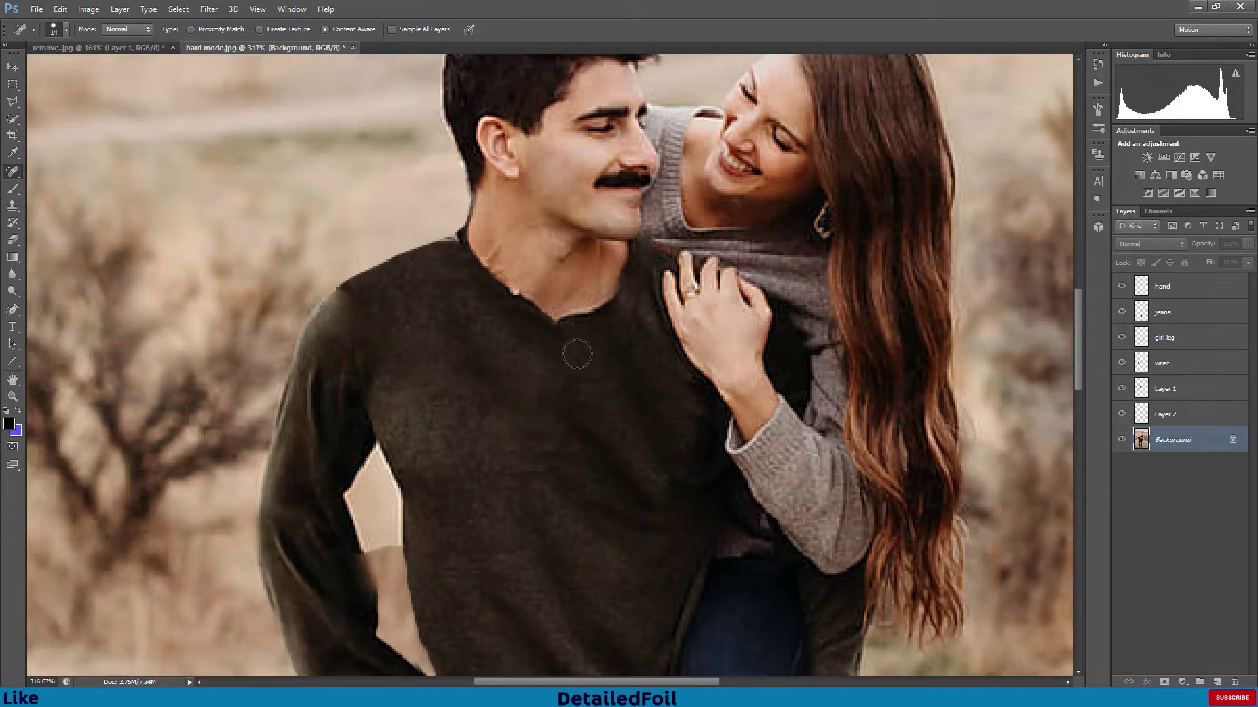
pyautogui.scroll(-1, 587, 465)
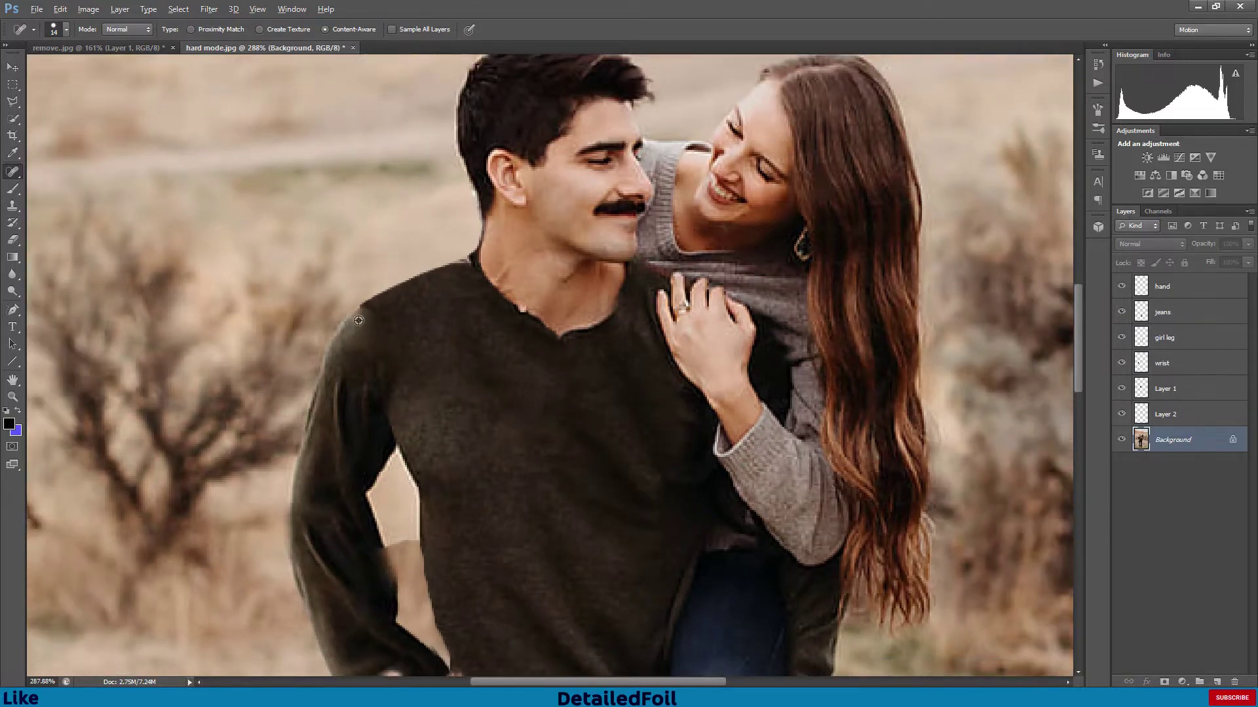
pyautogui.scroll(12, 359, 320)
pyautogui.click(390, 310)
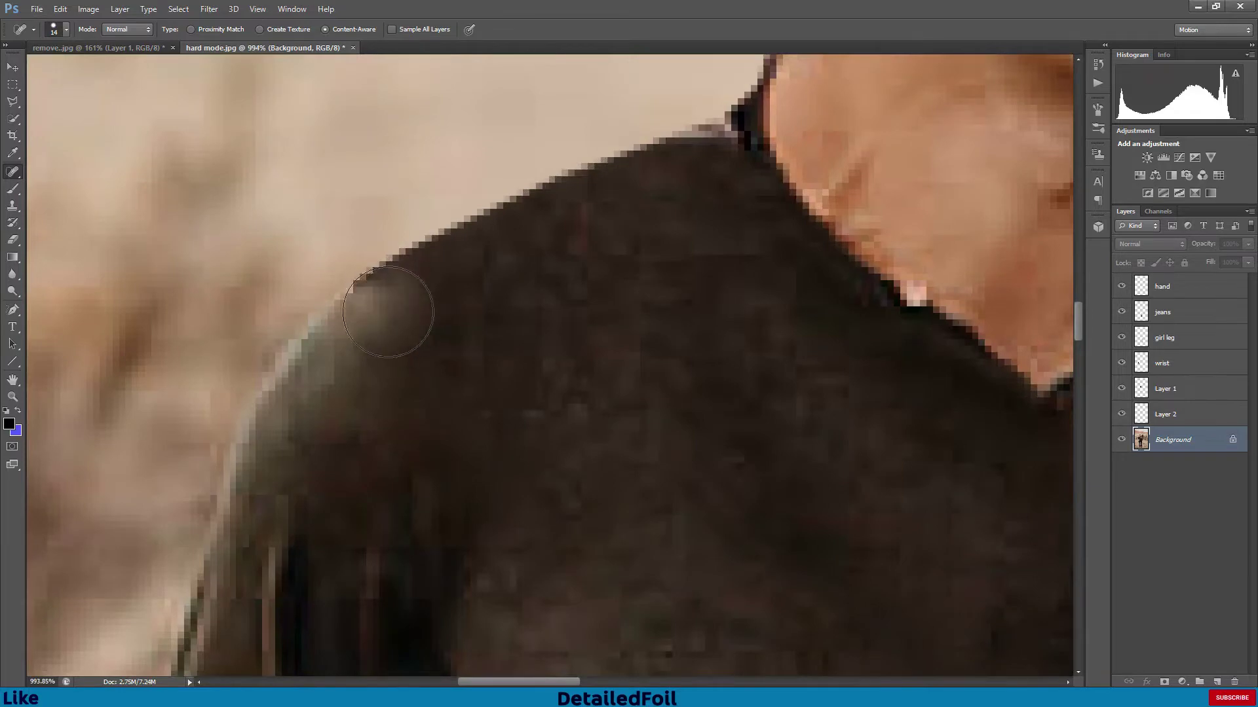
pyautogui.scroll(-12, 607, 419)
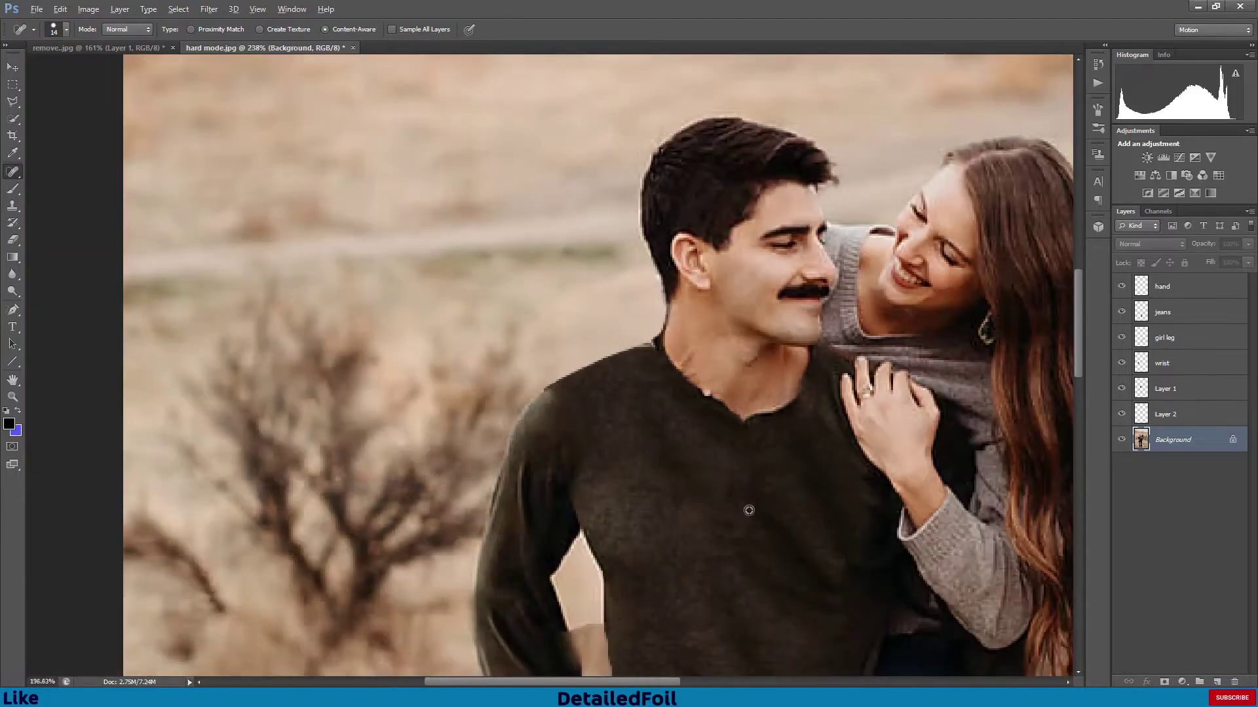
# - Copy a small piece of the collar edge to a new layer and fit it over the V-shaped notch to round the neckline
pyautogui.scroll(5, 748, 510)
pyautogui.press('l')
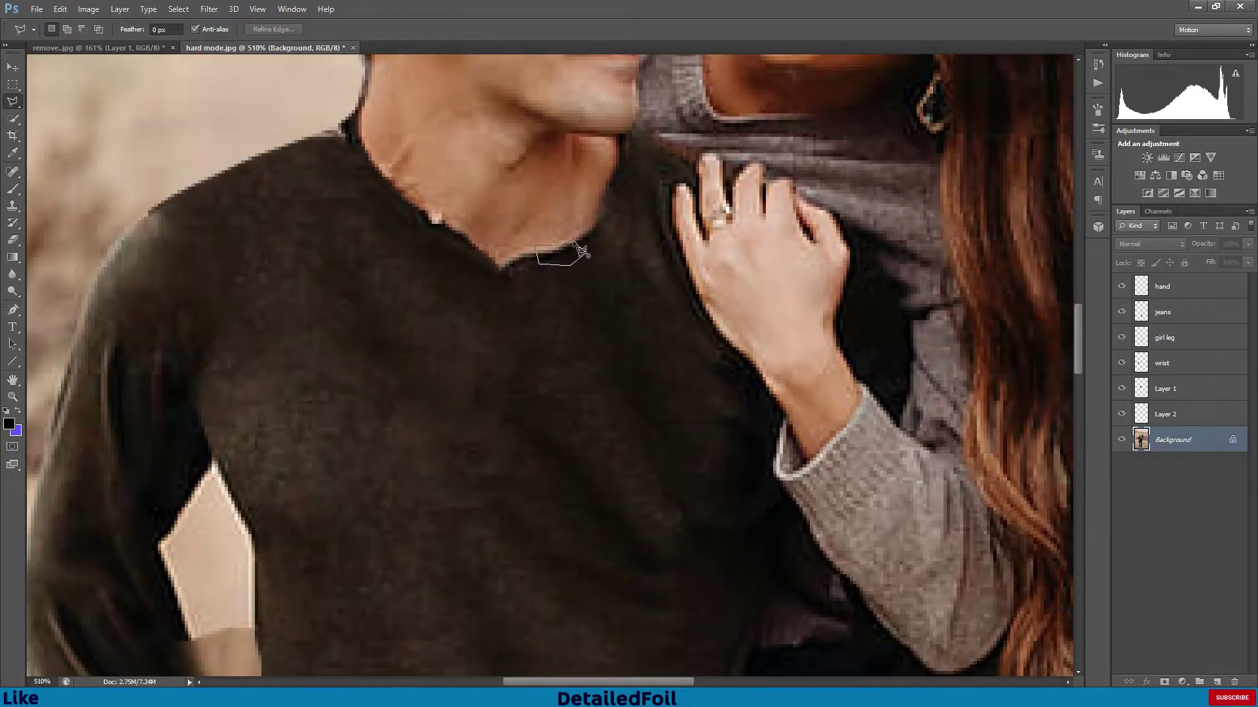
pyautogui.click(574, 243)
pyautogui.hotkey('ctrl', 'j')
pyautogui.press('v')
pyautogui.moveTo(570, 256); pyautogui.dragTo(522, 272)
pyautogui.moveTo(547, 263)
pyautogui.mouseDown()
pyautogui.moveTo(543, 281)
pyautogui.moveTo(513, 262)
pyautogui.mouseUp()
pyautogui.press('Return')
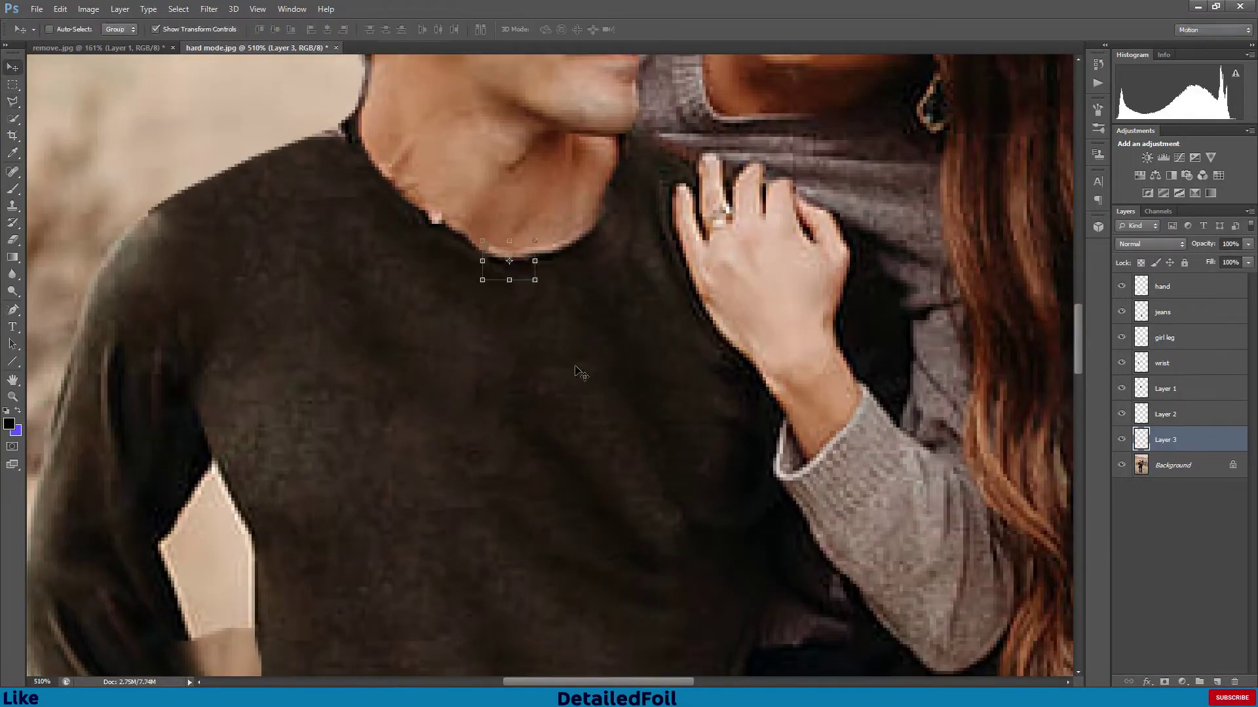
# - Outline the woman's head and hair with the Polygonal Lasso, following the man's face and shoulder and passing down outside her sleeve
pyautogui.press('l')
pyautogui.scroll(-8, 576, 369)
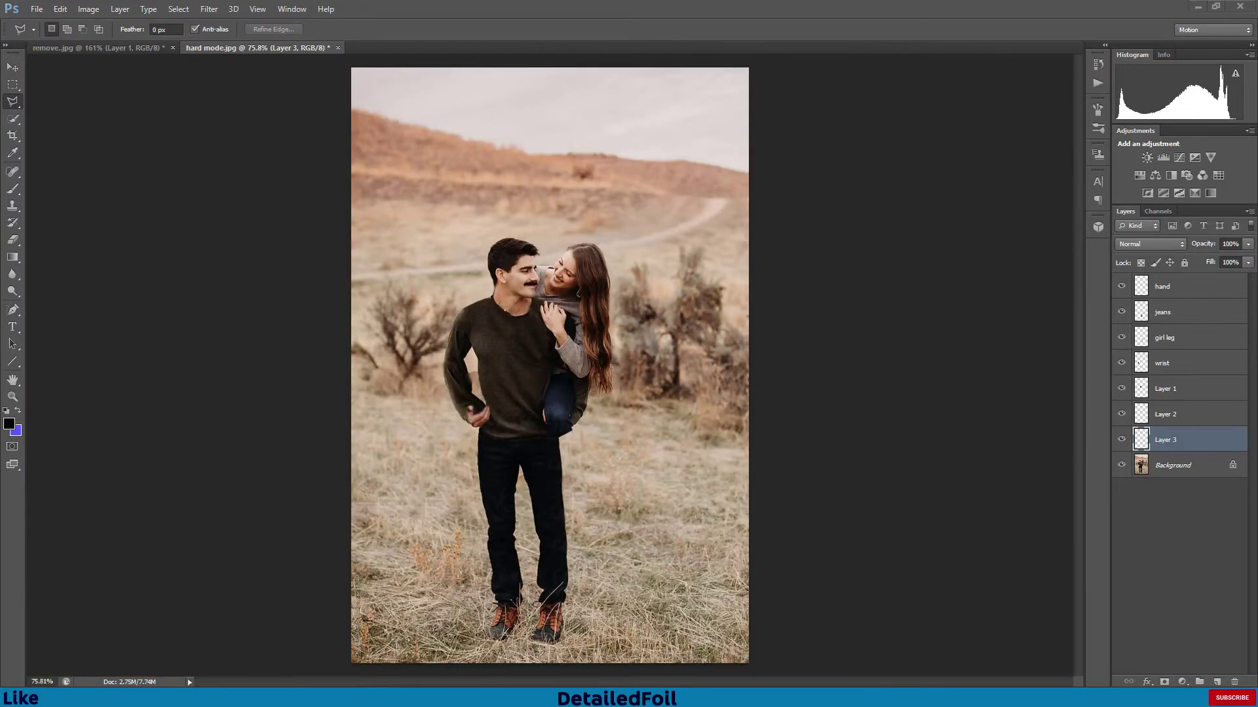
pyautogui.scroll(2, 572, 283)
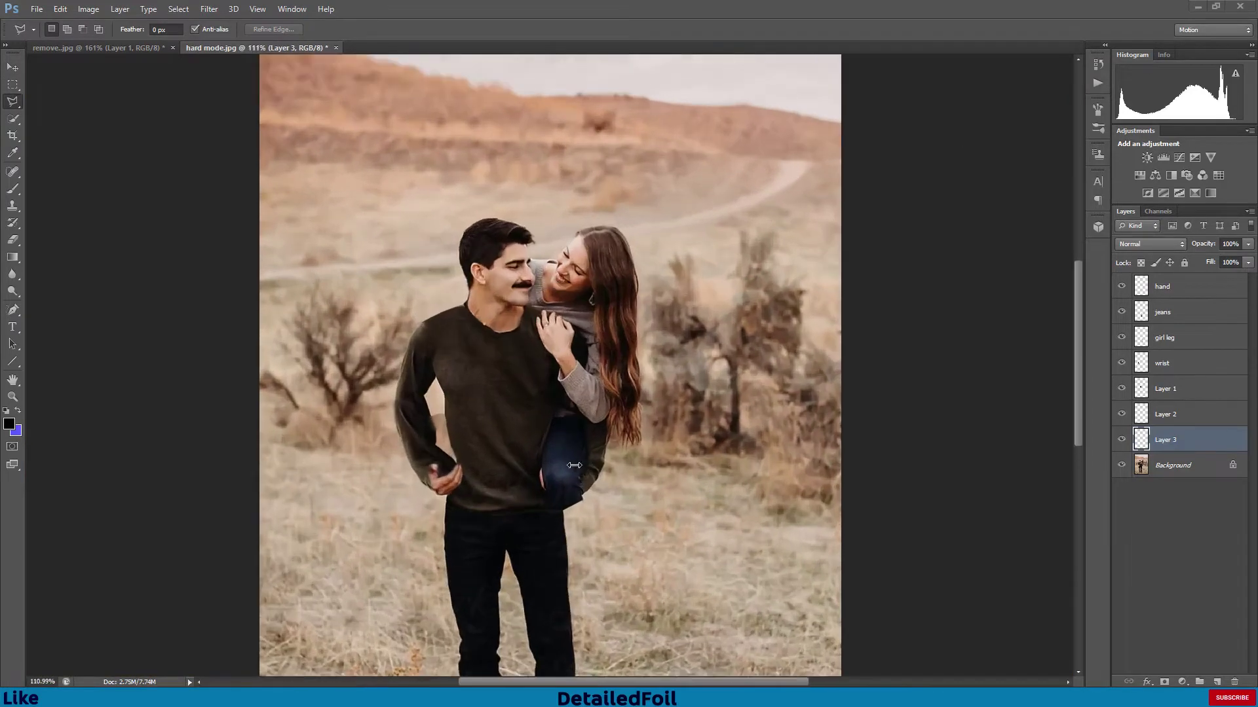
pyautogui.scroll(8, 535, 259)
pyautogui.click(504, 245)
pyautogui.click(509, 261)
pyautogui.click(502, 291)
pyautogui.click(523, 329)
pyautogui.click(493, 470)
pyautogui.moveTo(738, 576); pyautogui.dragTo(583, 262)
pyautogui.moveTo(719, 533); pyautogui.dragTo(481, 328)
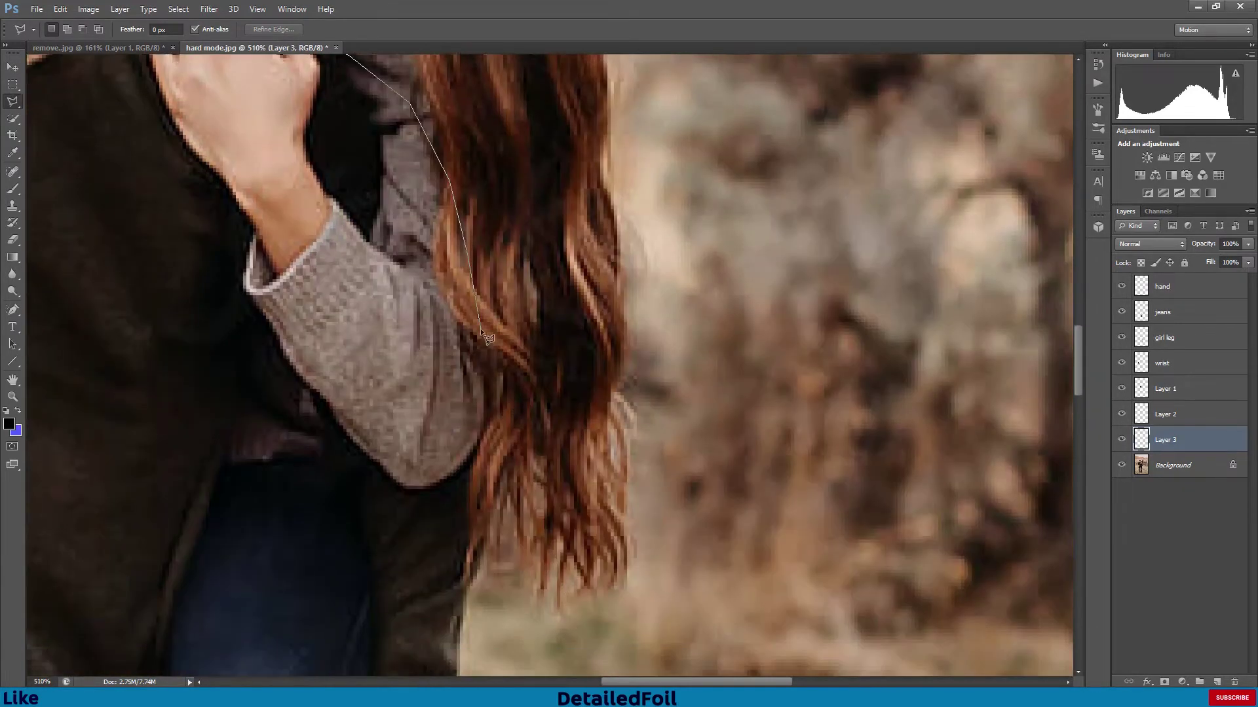
pyautogui.click(485, 523)
pyautogui.moveTo(485, 524); pyautogui.dragTo(485, 295)
pyautogui.click(457, 425)
pyautogui.click(375, 553)
pyautogui.moveTo(374, 554); pyautogui.dragTo(375, 358)
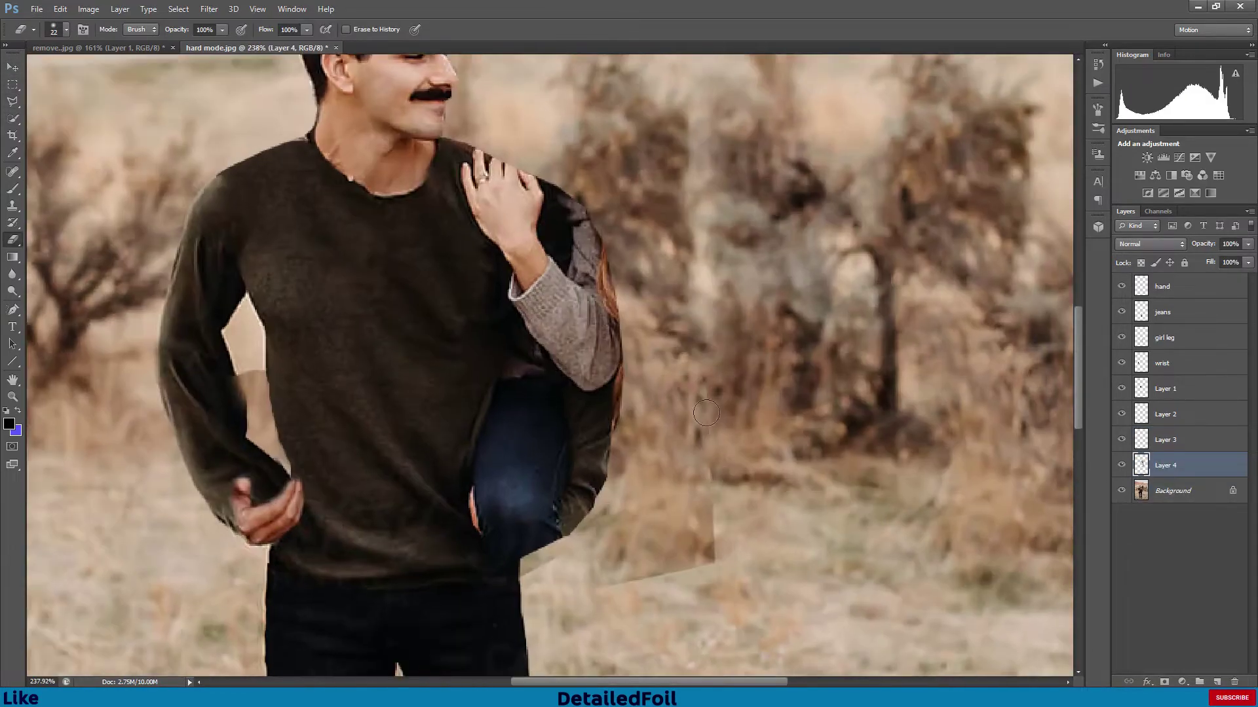
# - Merge the background patch covering the woman's head and hair with the Background layer
pyautogui.keyDown('shift'); pyautogui.click(1173, 491); pyautogui.keyUp('shift')
pyautogui.rightClick(1176, 465)
pyautogui.click(1036, 481)
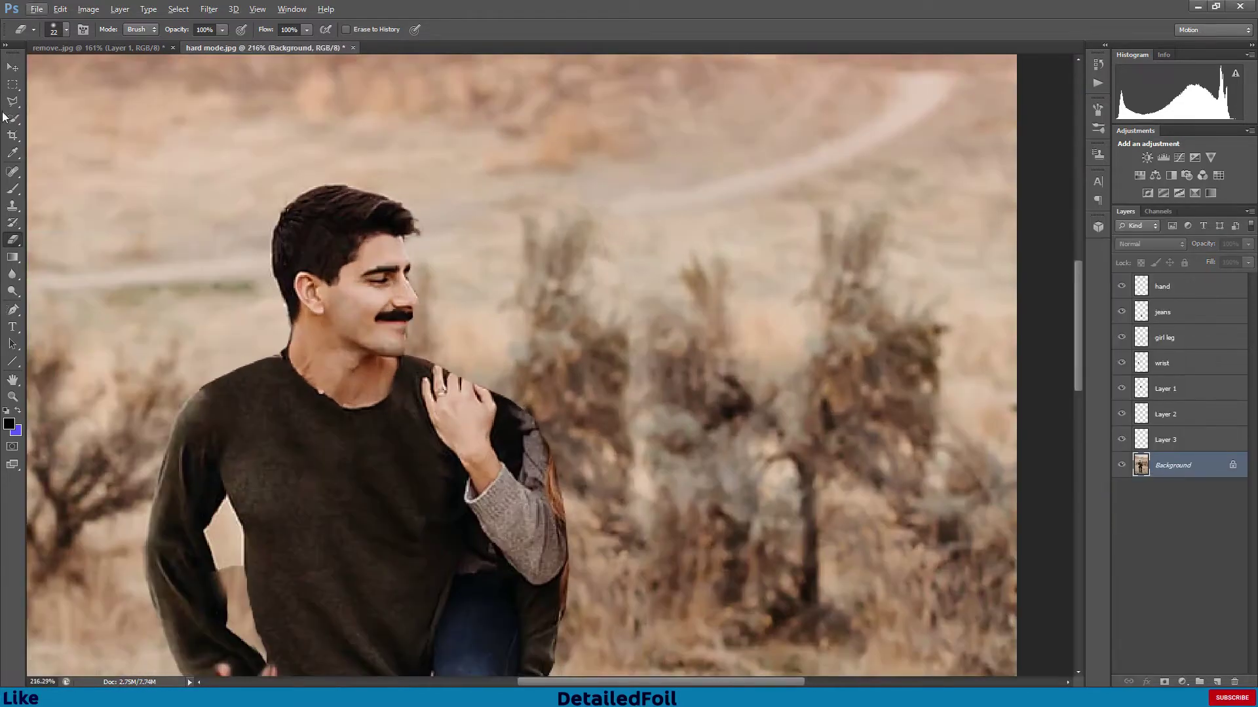
# - Patch away the duplicated bush top beside the man's shoulder, and restore the faded road behind his head using an existing road stretch
pyautogui.moveTo(527, 222)
pyautogui.mouseDown()
pyautogui.moveTo(502, 208)
pyautogui.moveTo(459, 275)
pyautogui.mouseUp()
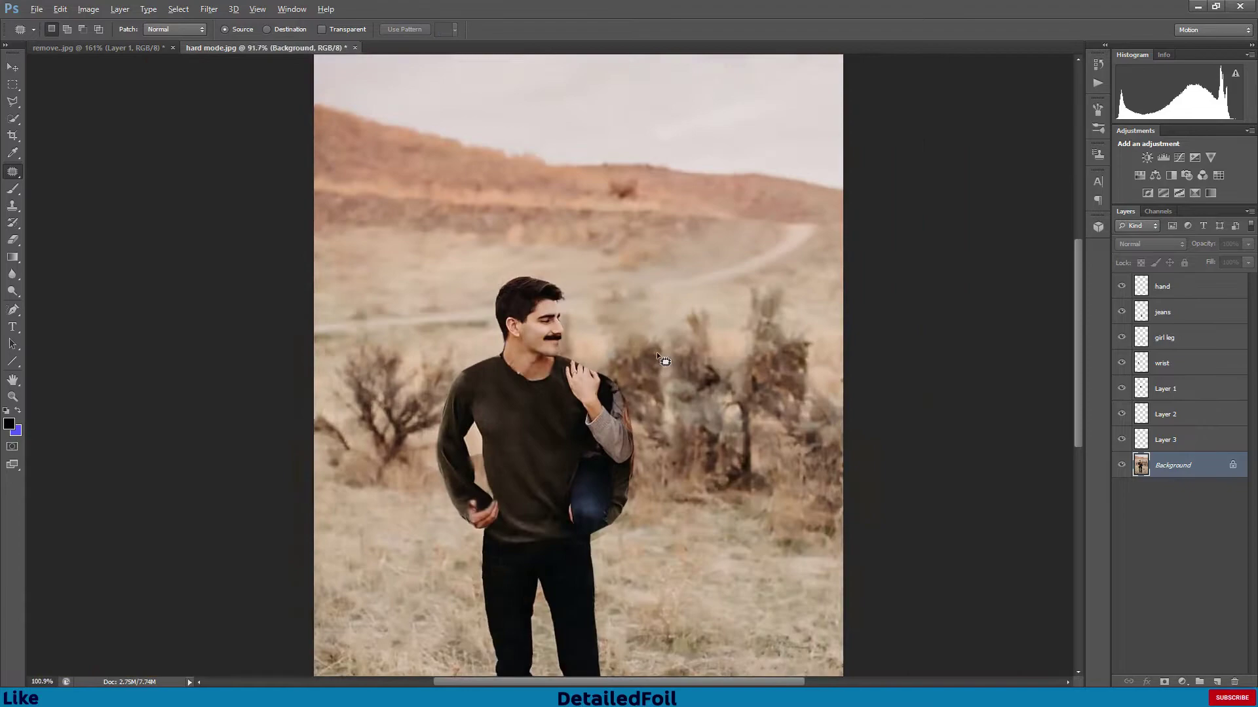
pyautogui.moveTo(646, 306); pyautogui.dragTo(630, 348)
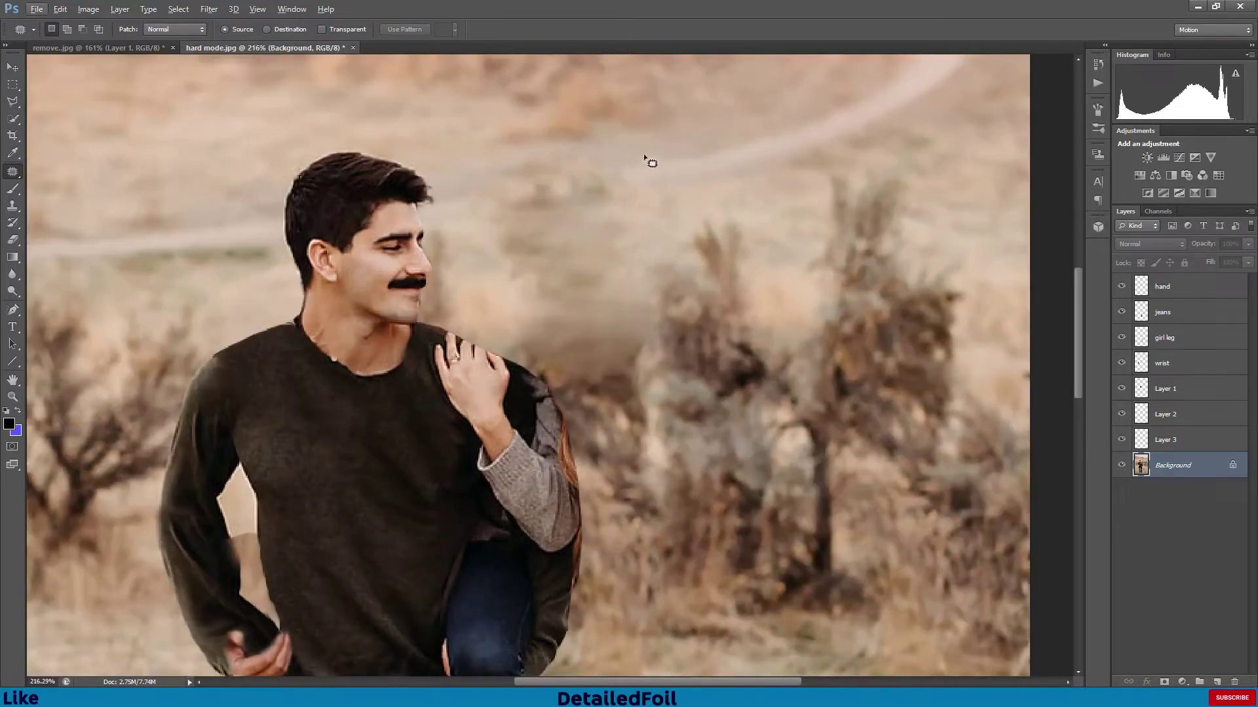
pyautogui.moveTo(644, 158)
pyautogui.mouseDown()
pyautogui.moveTo(659, 195)
pyautogui.moveTo(233, 232)
pyautogui.mouseUp()
pyautogui.hotkey('ctrl', 'd')
pyautogui.moveTo(604, 158); pyautogui.dragTo(597, 158)
pyautogui.hotkey('ctrl', 'd')
pyautogui.scroll(4, 596, 194)
pyautogui.scroll(-5, 640, 269)
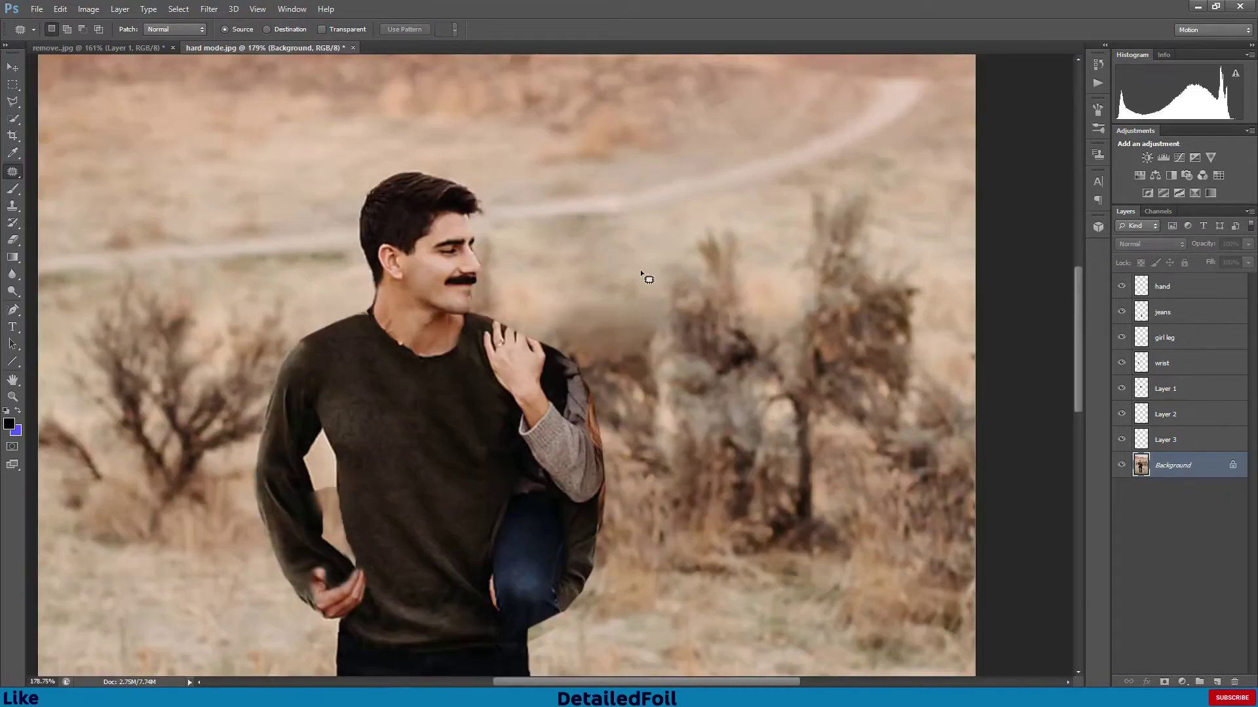
pyautogui.scroll(-1, 646, 289)
pyautogui.scroll(-5, 697, 305)
pyautogui.scroll(1, 624, 363)
pyautogui.scroll(1, 553, 273)
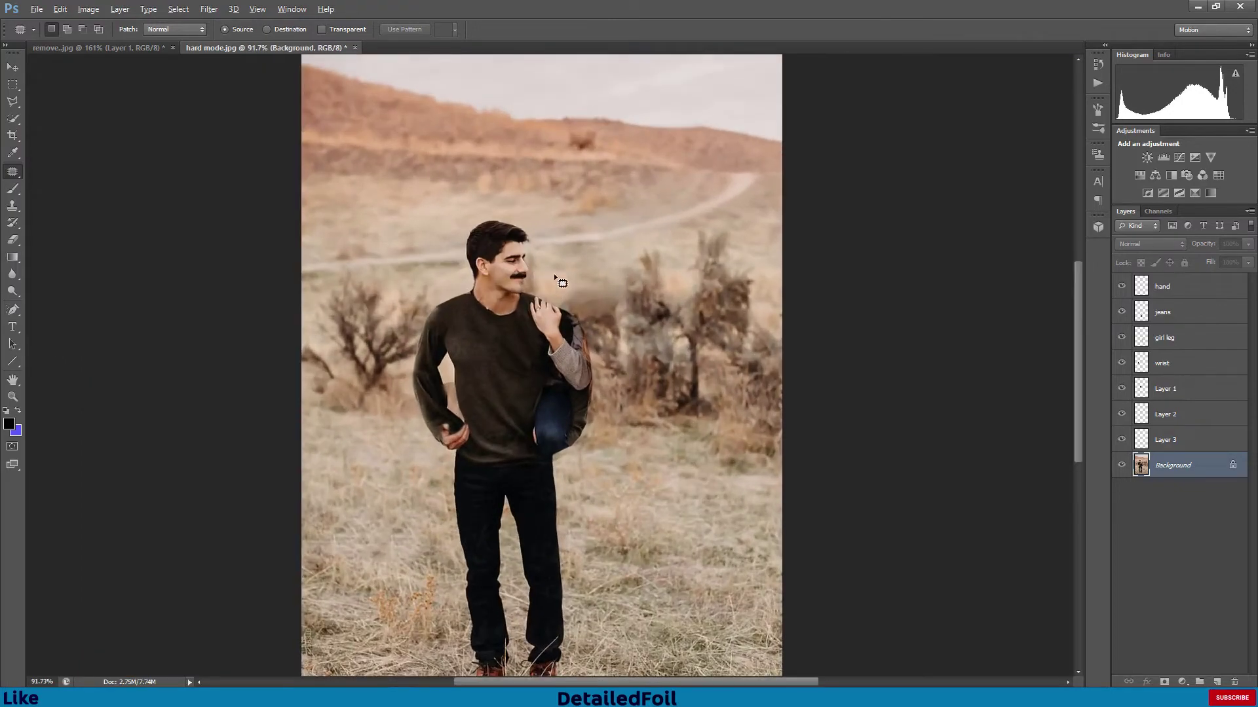
# - Outline the blurry background area between the man's face and the bushes with the Polygonal Lasso, and feather the selection edge
pyautogui.scroll(-1, 653, 298)
pyautogui.scroll(3, 577, 287)
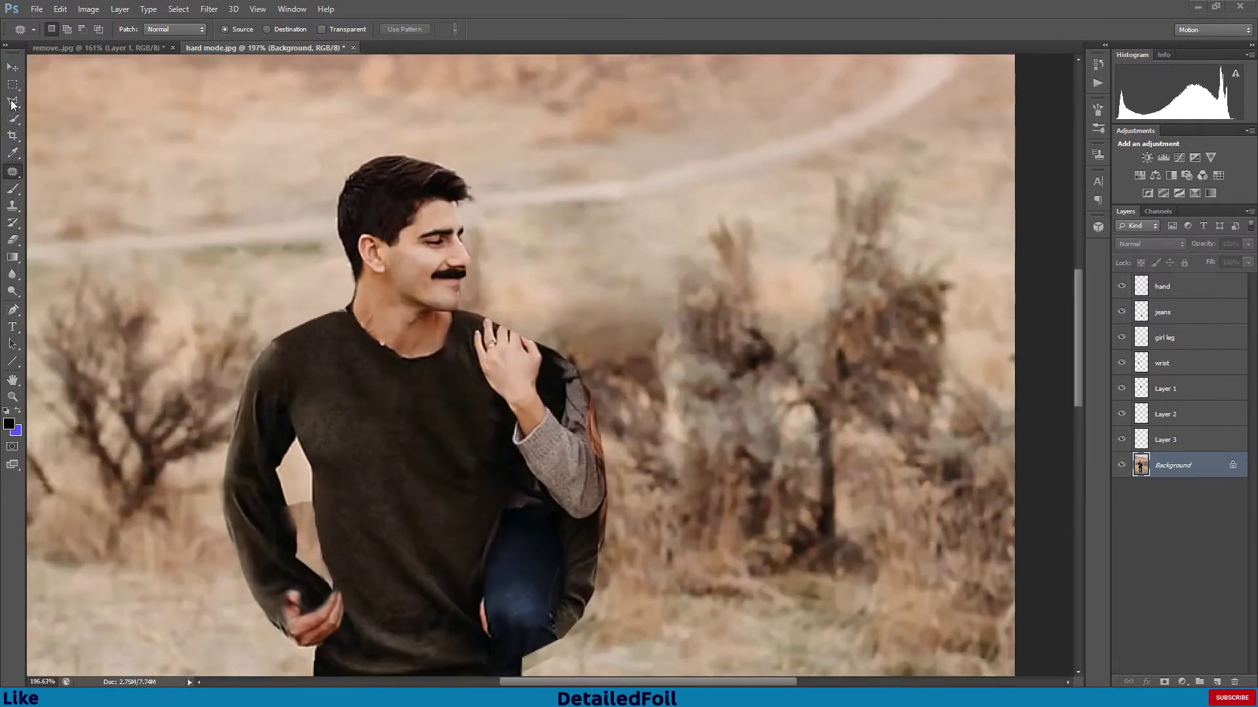
pyautogui.press('l')
pyautogui.click(539, 225)
pyautogui.click(274, 30)
pyautogui.moveTo(920, 430); pyautogui.dragTo(933, 433)
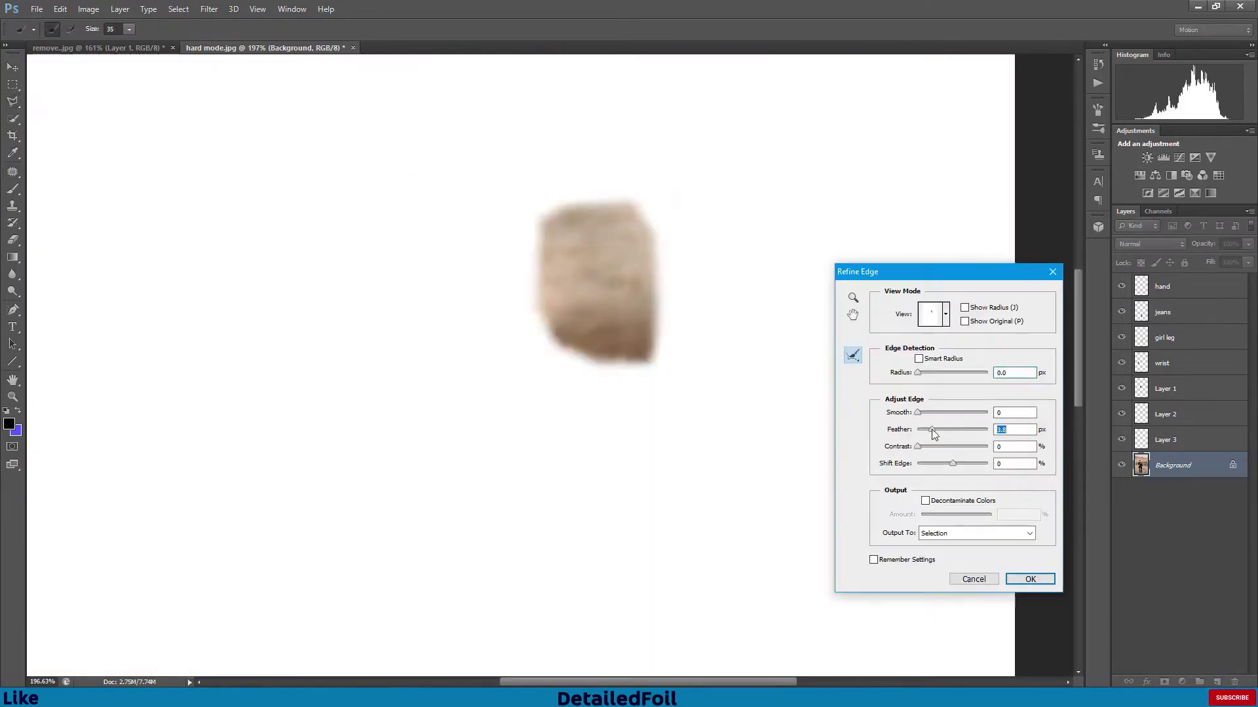
pyautogui.click(1025, 578)
# - Adjust the tones of the selected background area beside the man's head to blend with its surroundings, and clear the selection
pyautogui.click(88, 10)
pyautogui.click(275, 41)
pyautogui.moveTo(942, 260); pyautogui.dragTo(952, 260)
pyautogui.moveTo(941, 289); pyautogui.dragTo(936, 291)
pyautogui.click(1046, 246)
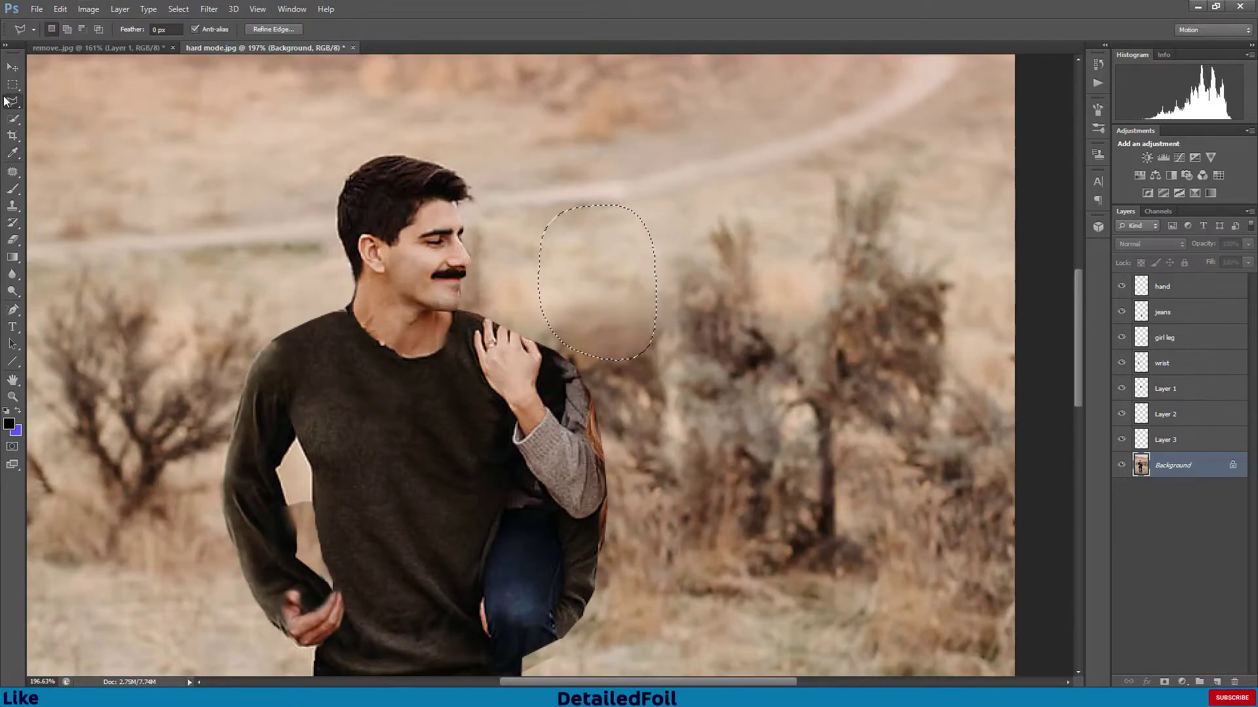
pyautogui.press('m')
pyautogui.hotkey('ctrl', 'd')
# - Outline the woman's leg area beside the man's torso with the Polygonal Lasso, and shift the outline onto clean sweater fabric
pyautogui.scroll(-10, 511, 294)
pyautogui.scroll(4, 539, 409)
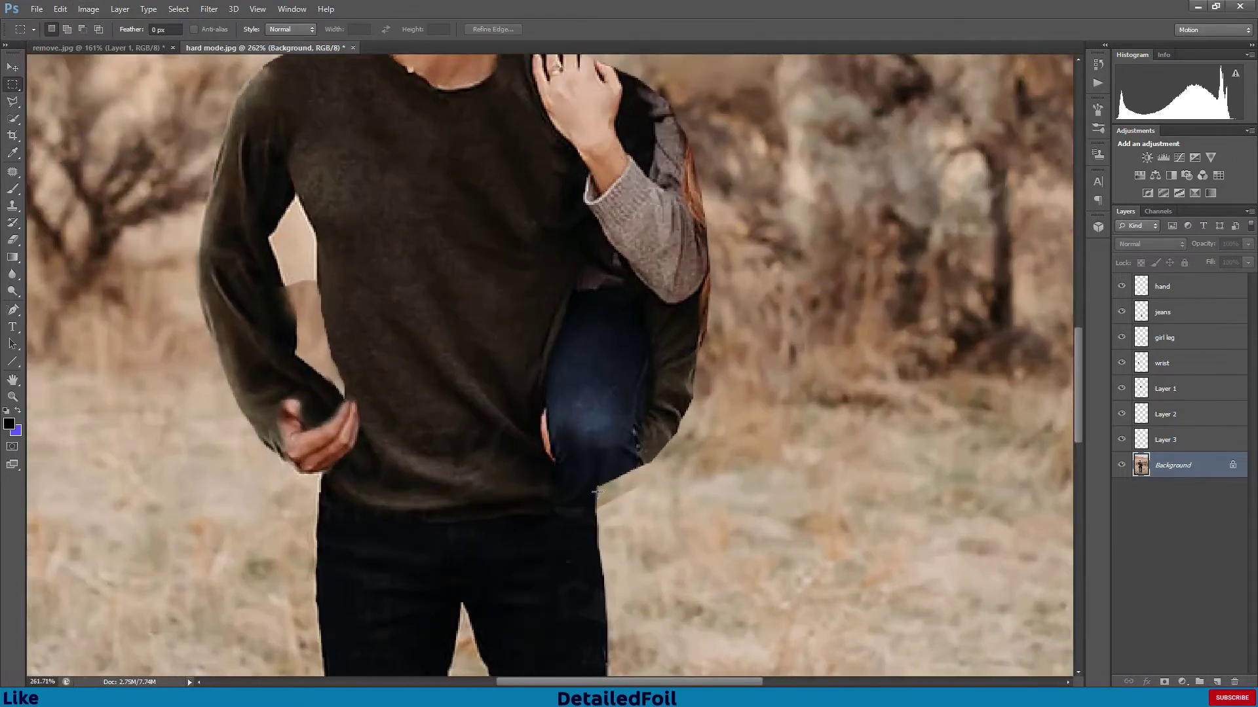
pyautogui.press('l')
pyautogui.click(520, 454)
pyautogui.click(597, 502)
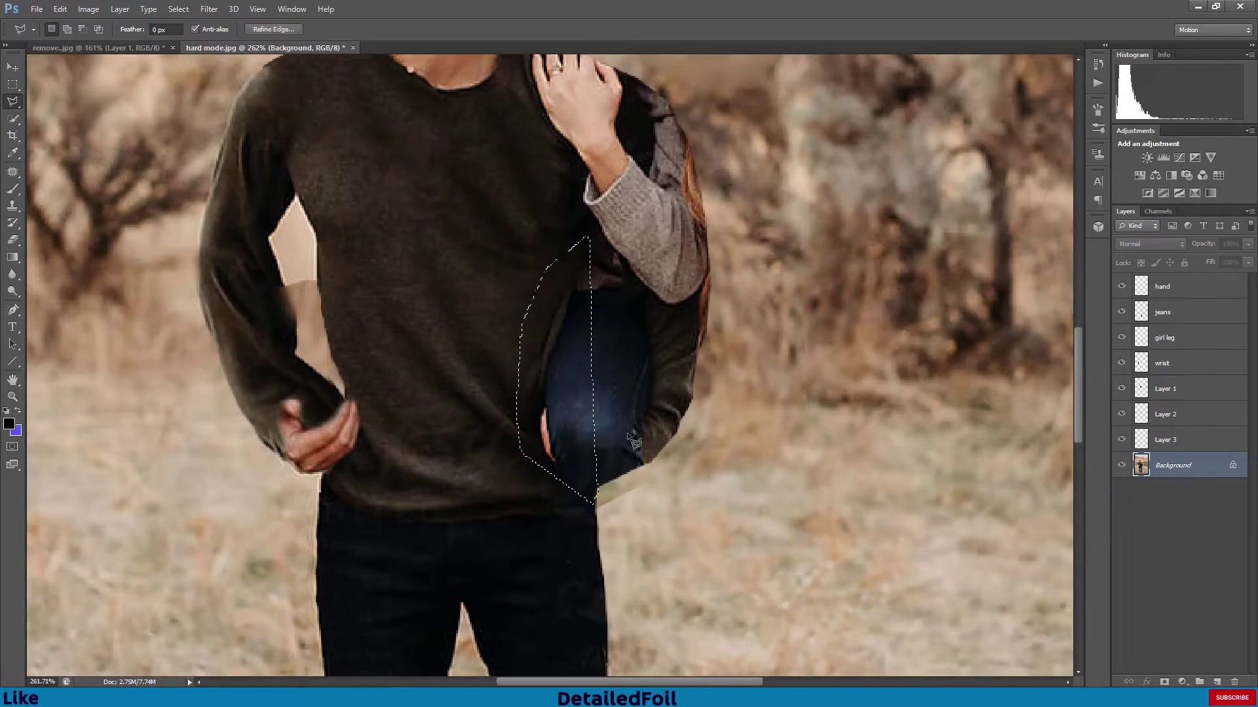
pyautogui.moveTo(560, 360); pyautogui.dragTo(408, 326)
# - Copy the outlined sweater fabric to a new layer and fit it over the man's sweater edge and part of the woman's leg
pyautogui.hotkey('ctrl', 'j')
pyautogui.press('v')
pyautogui.moveTo(396, 404); pyautogui.dragTo(552, 461)
pyautogui.hotkey('ctrl', 't')
pyautogui.moveTo(551, 452); pyautogui.dragTo(545, 336)
pyautogui.press('Return')
# - Soften the seam of the new sweater patch on the man's torso with the Eraser
pyautogui.press('e')
pyautogui.scroll(7, 538, 505)
pyautogui.moveTo(618, 517); pyautogui.dragTo(449, 307)
pyautogui.scroll(8, 449, 307)
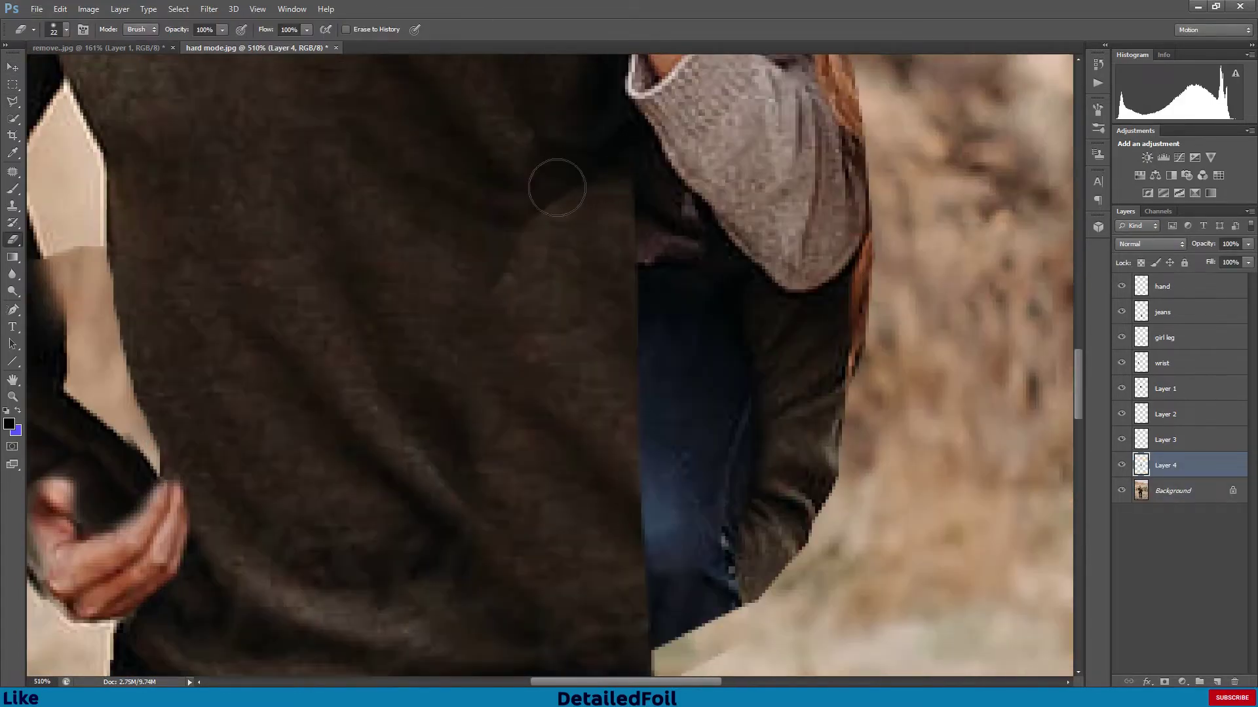
# - Shade the outer edge of the sweater patch with a soft black brush at 9% opacity
pyautogui.scroll(-7, 485, 291)
pyautogui.scroll(7, 577, 239)
pyautogui.click(12, 189)
pyautogui.click(273, 30)
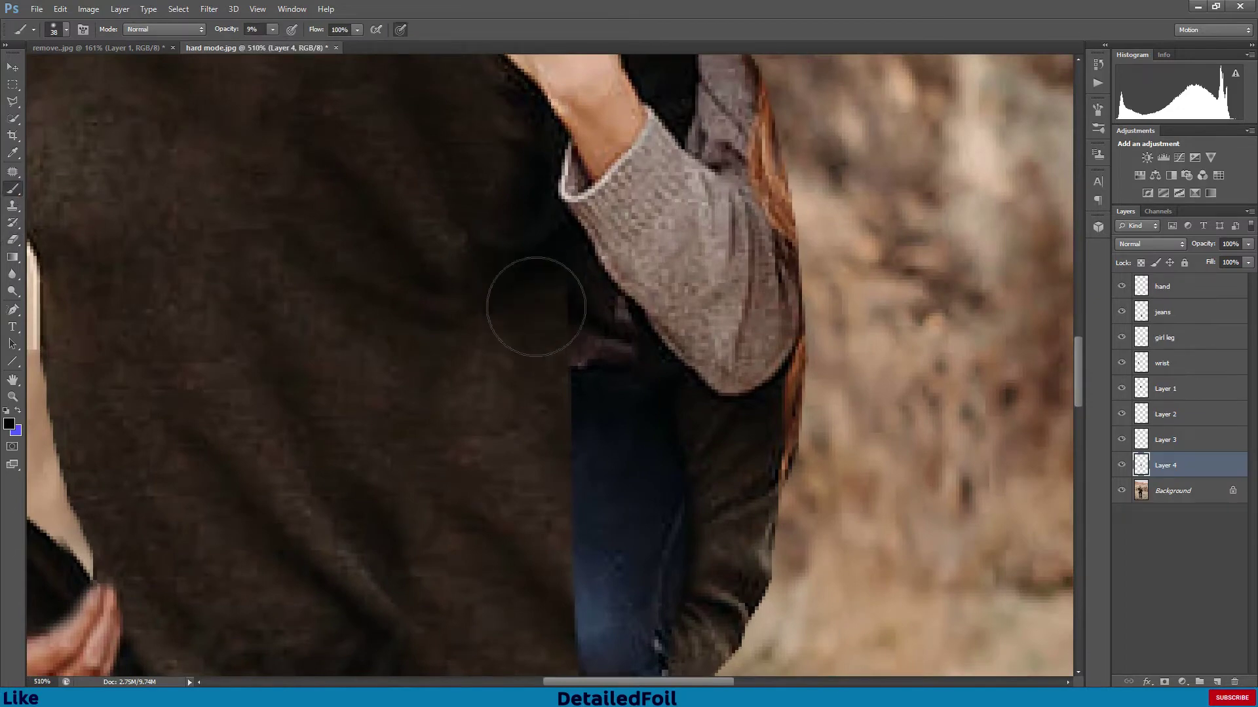
pyautogui.moveTo(590, 638); pyautogui.dragTo(539, 378)
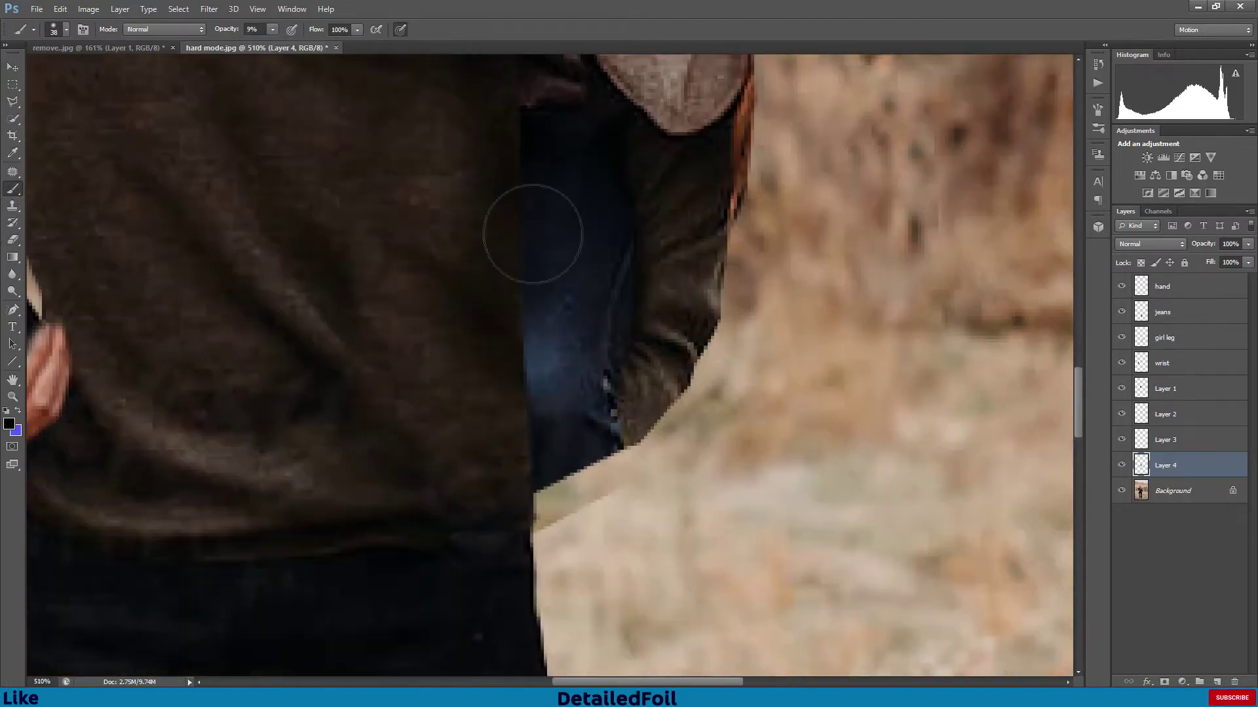
pyautogui.moveTo(540, 264); pyautogui.dragTo(548, 362)
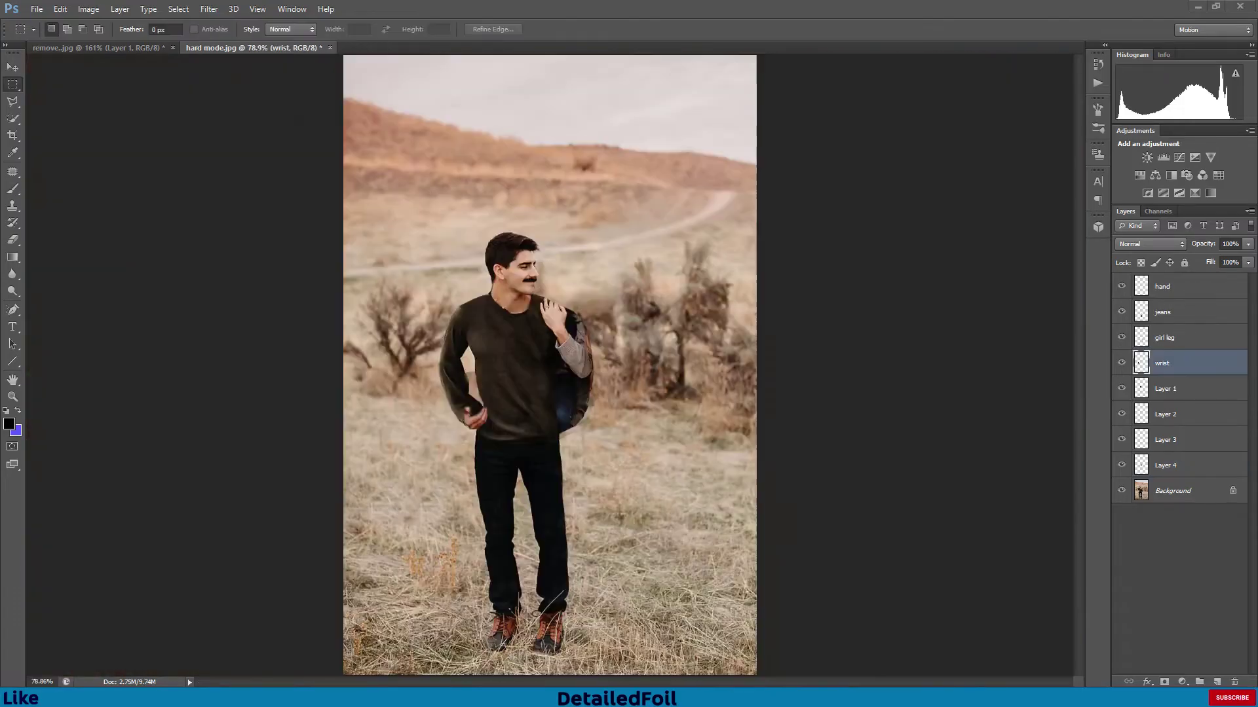
# - Place the wrist layer directly above the Background layer and merge the two
pyautogui.scroll(5, 470, 359)
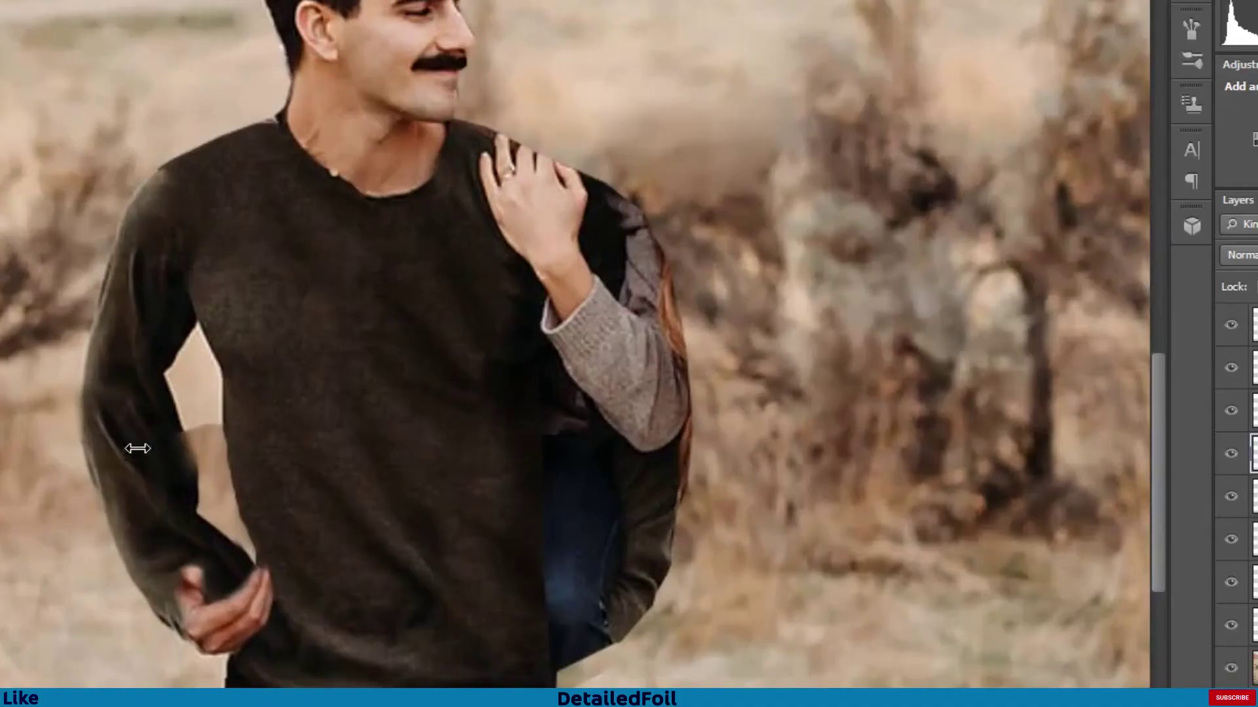
pyautogui.scroll(7, 137, 449)
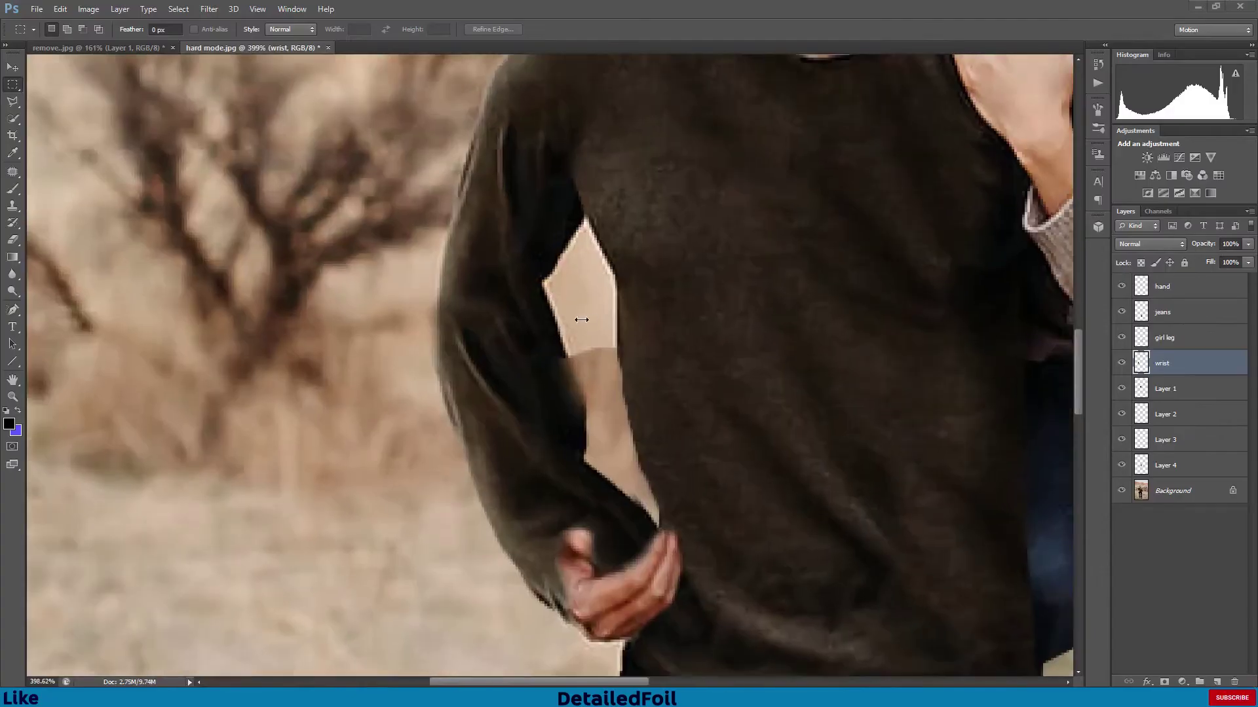
pyautogui.scroll(-1, 321, 377)
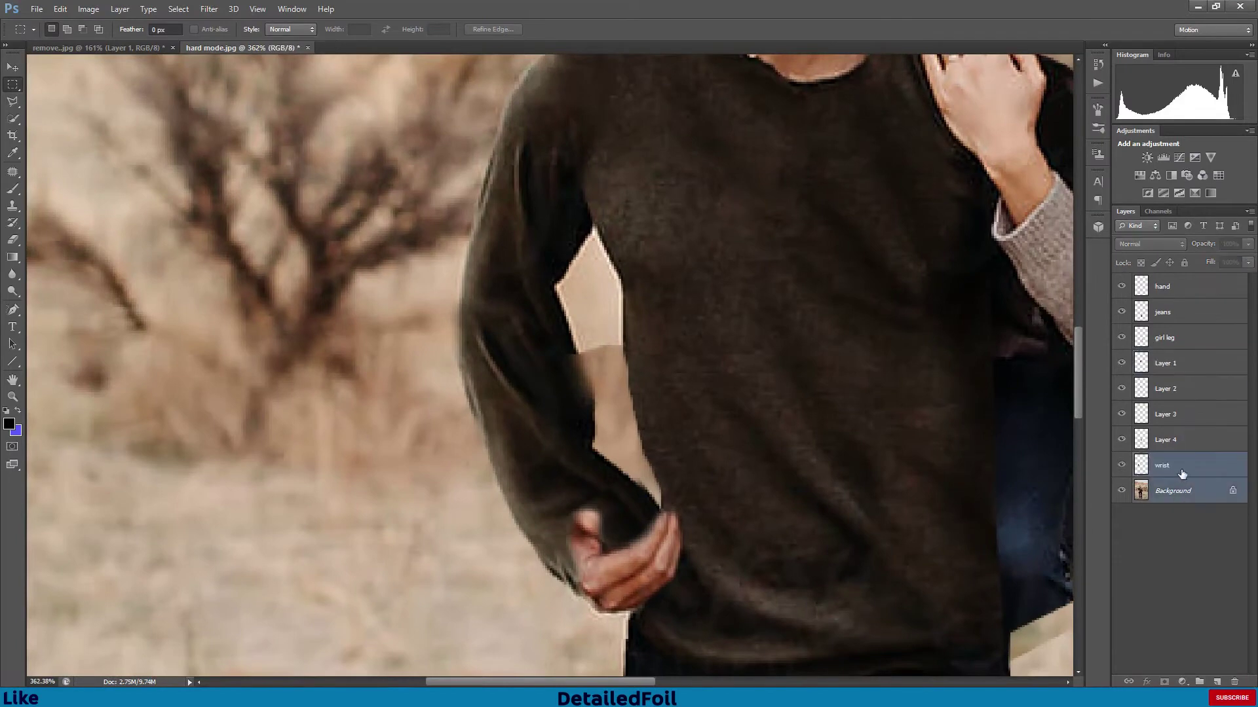
pyautogui.rightClick(1182, 474)
pyautogui.click(1048, 294)
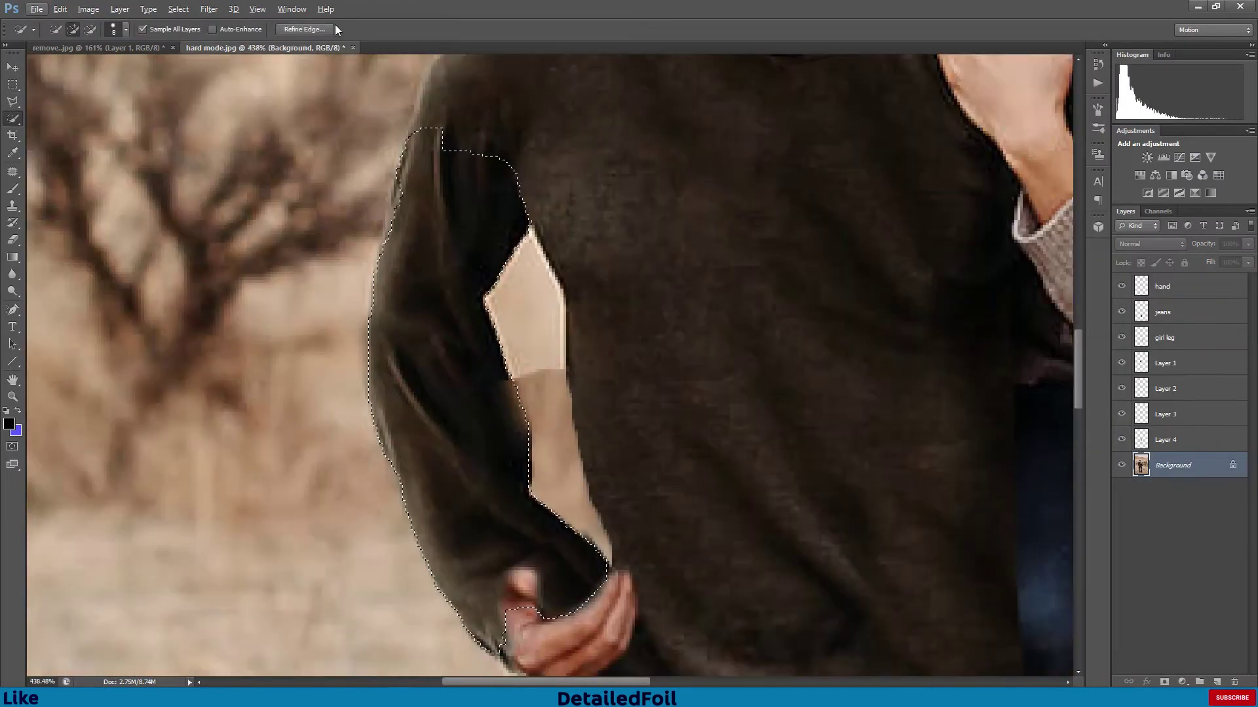
# - Select the man's bent sleeve beside the bare bush, feather the selection by 0.9 px, and copy it to a new layer
pyautogui.hotkey('ctrl', 'alt', 'r')
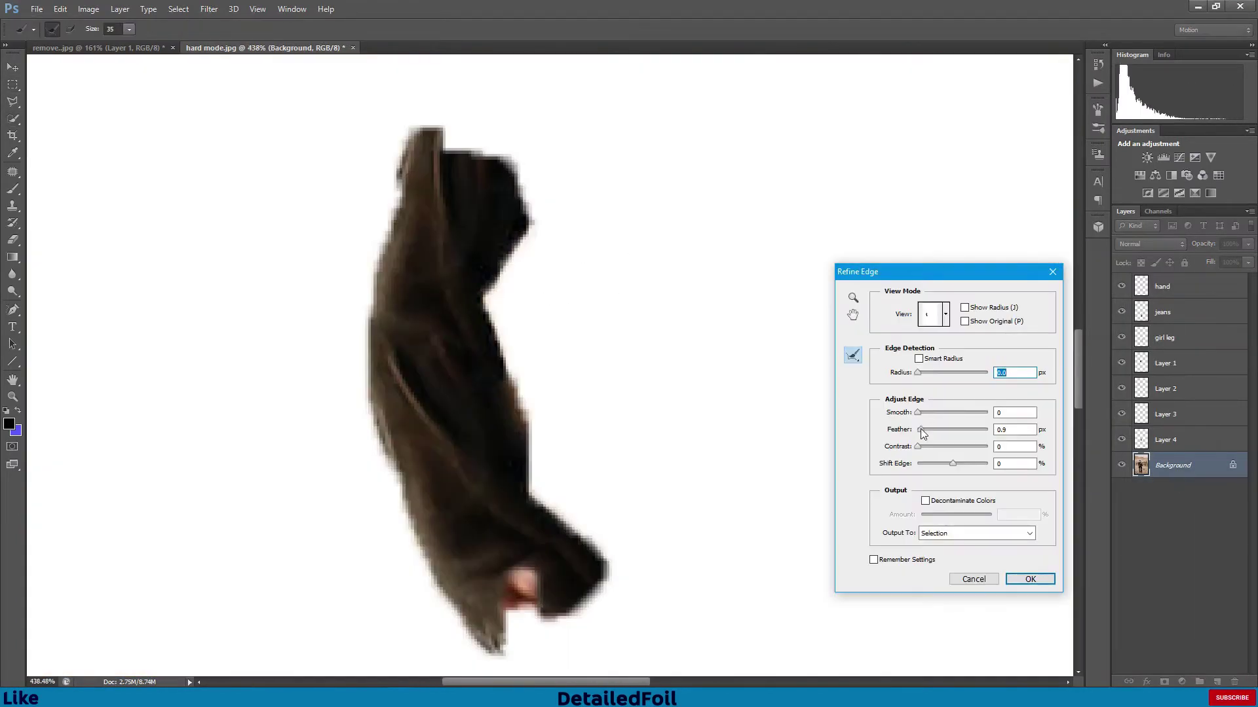
pyautogui.click(1030, 579)
pyautogui.hotkey('ctrl', 'j')
# - Warp the copied sleeve so its inner edge bulges slightly into the gap between arm and torso
pyautogui.hotkey('ctrl', 't')
pyautogui.moveTo(616, 391); pyautogui.dragTo(698, 392)
pyautogui.hotkey('ctrl', 'z')
pyautogui.click(619, 29)
pyautogui.moveTo(507, 369); pyautogui.dragTo(545, 395)
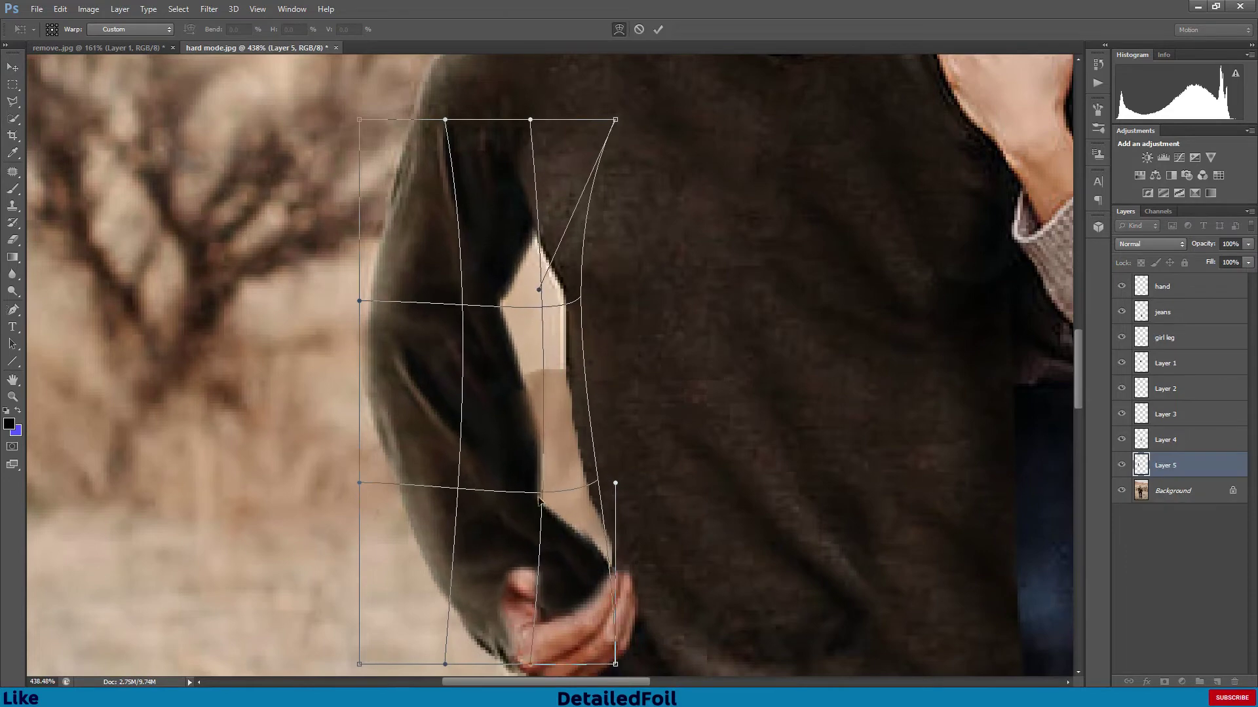
pyautogui.press('Return')
# - Copy a piece of dark fabric from the inner sleeve to a new layer and fit it over the forearm's angular inner edge
pyautogui.scroll(5, 529, 519)
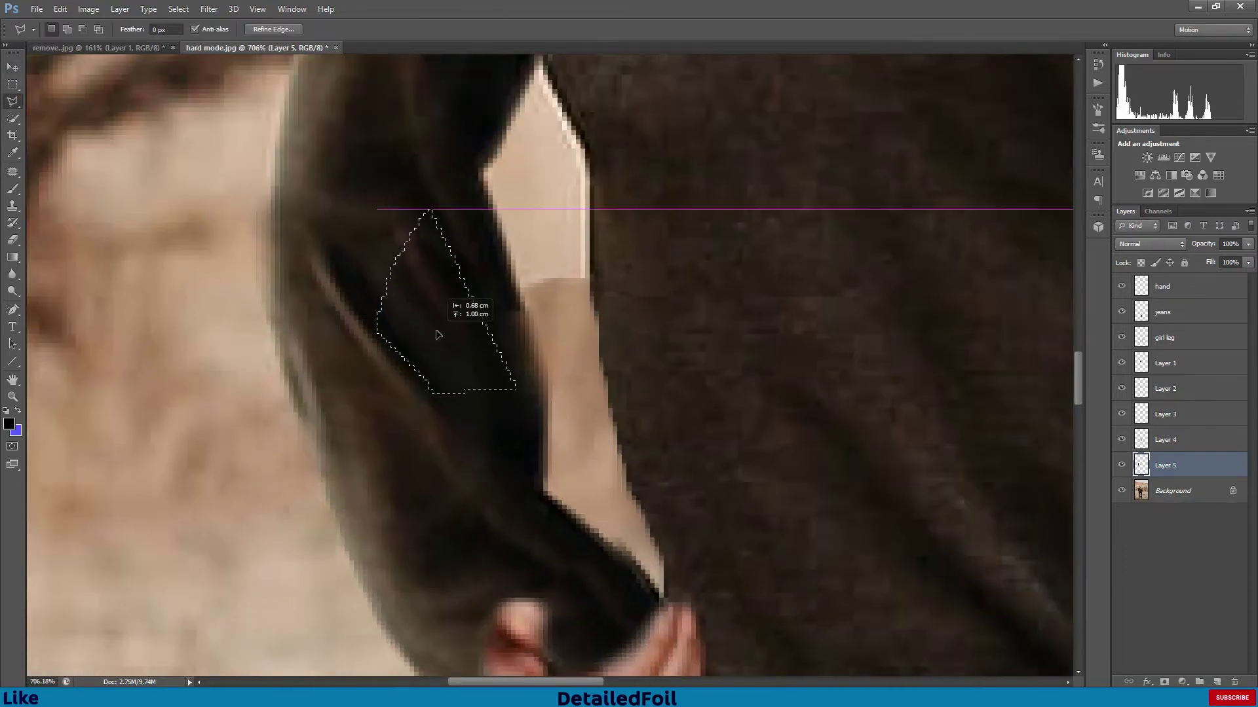
pyautogui.hotkey('ctrl', 'j')
pyautogui.press('v')
pyautogui.moveTo(467, 362); pyautogui.dragTo(594, 541)
pyautogui.hotkey('ctrl', 't')
pyautogui.moveTo(497, 385); pyautogui.dragTo(469, 377)
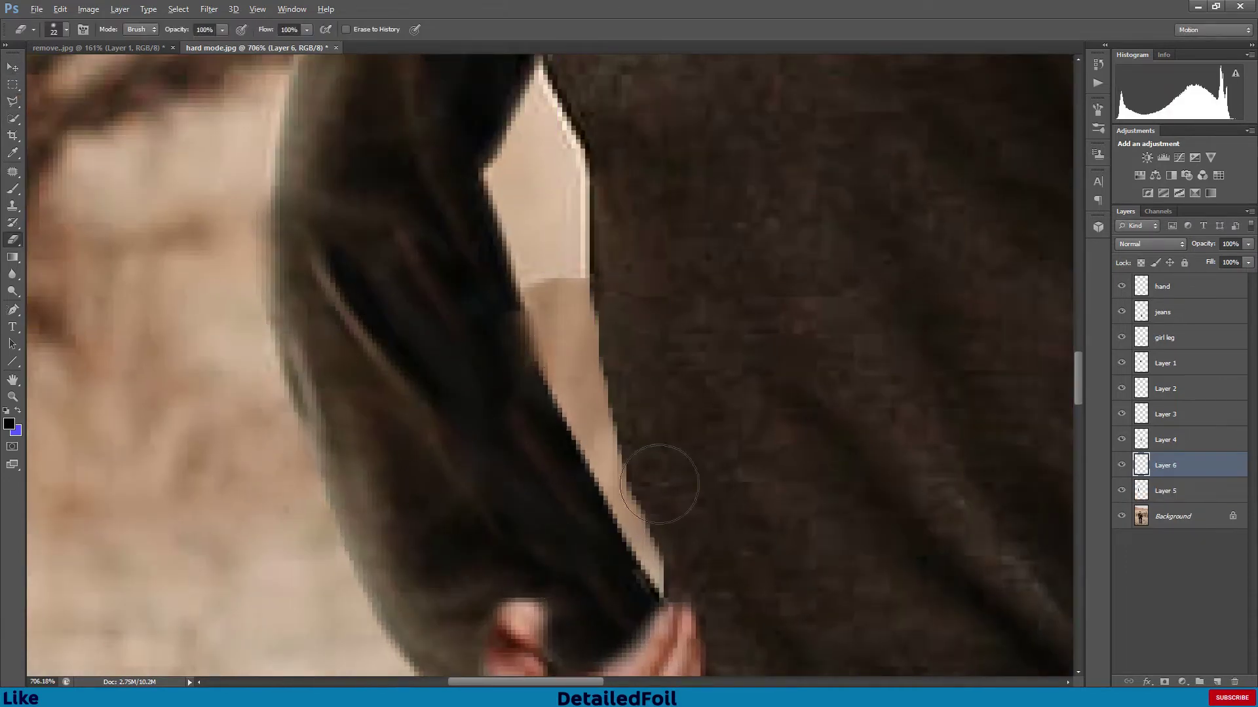
# - Warp the forearm fabric patch to curve along the inner sleeve edge above the hand, and apply the transformation
pyautogui.scroll(-20, 660, 484)
pyautogui.scroll(20, 508, 396)
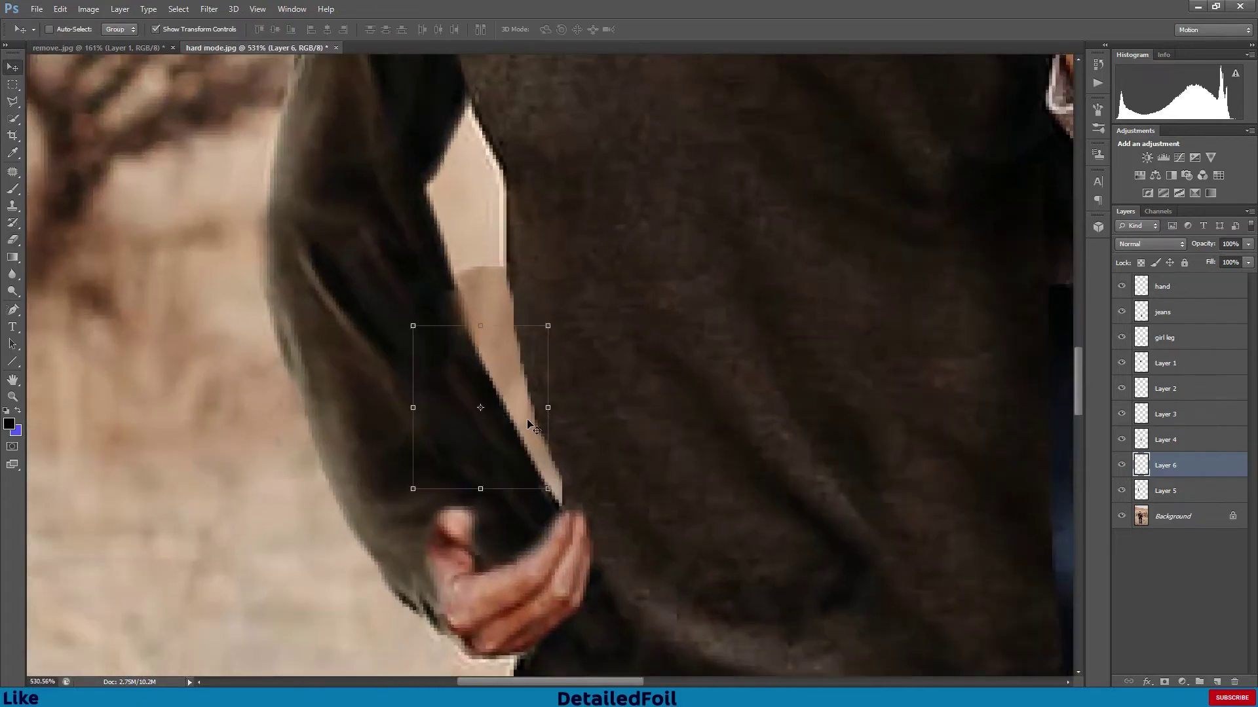
pyautogui.rightClick(485, 348)
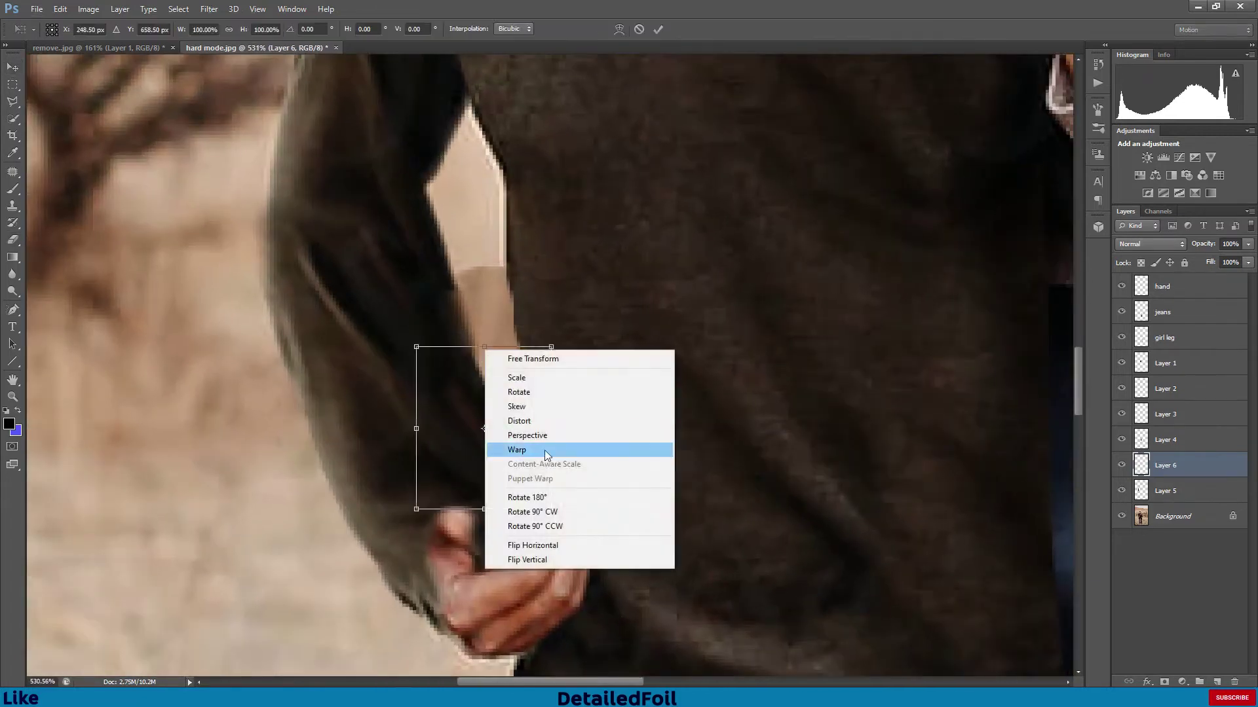
pyautogui.click(524, 447)
pyautogui.click(12, 101)
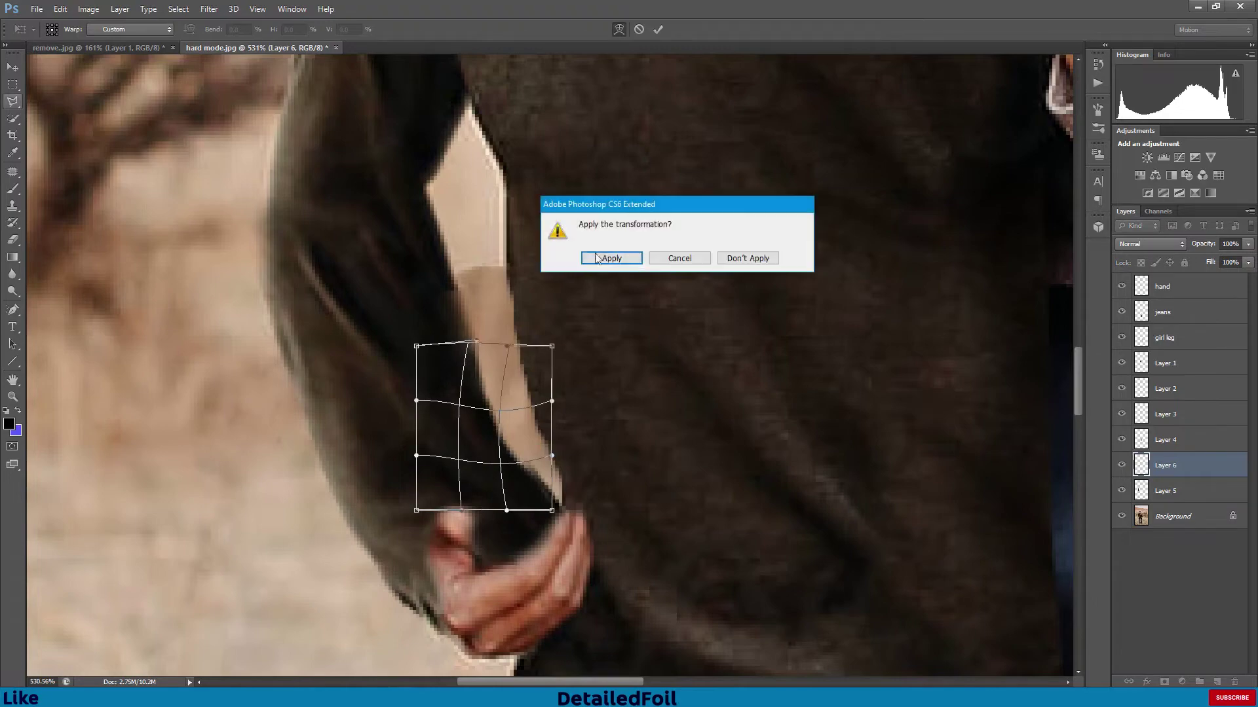
pyautogui.click(599, 256)
# - Merge Layer 6 and Layer 5, which hold the sleeve repairs, with the Background layer
pyautogui.scroll(-14, 600, 497)
pyautogui.scroll(15, 580, 373)
pyautogui.keyDown('ctrl'); pyautogui.click(1187, 493); pyautogui.keyUp('ctrl')
pyautogui.keyDown('ctrl'); pyautogui.click(1184, 512); pyautogui.keyUp('ctrl')
pyautogui.rightClick(1183, 508)
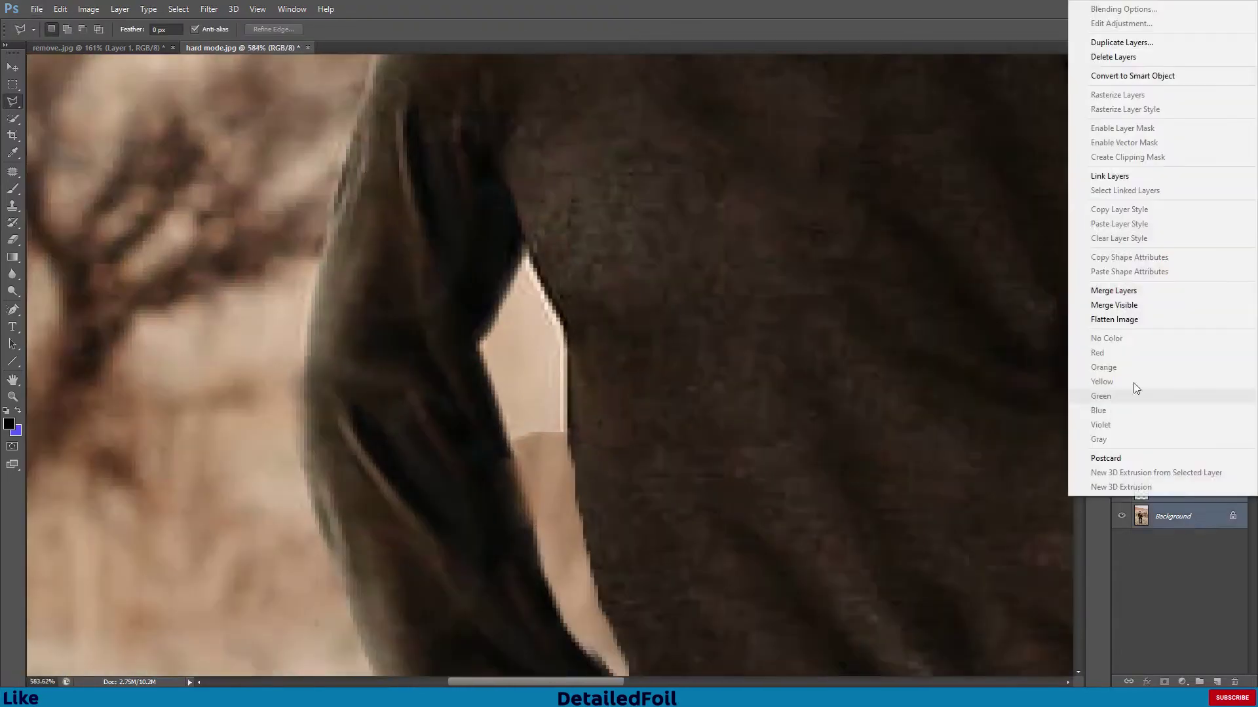
pyautogui.click(1127, 291)
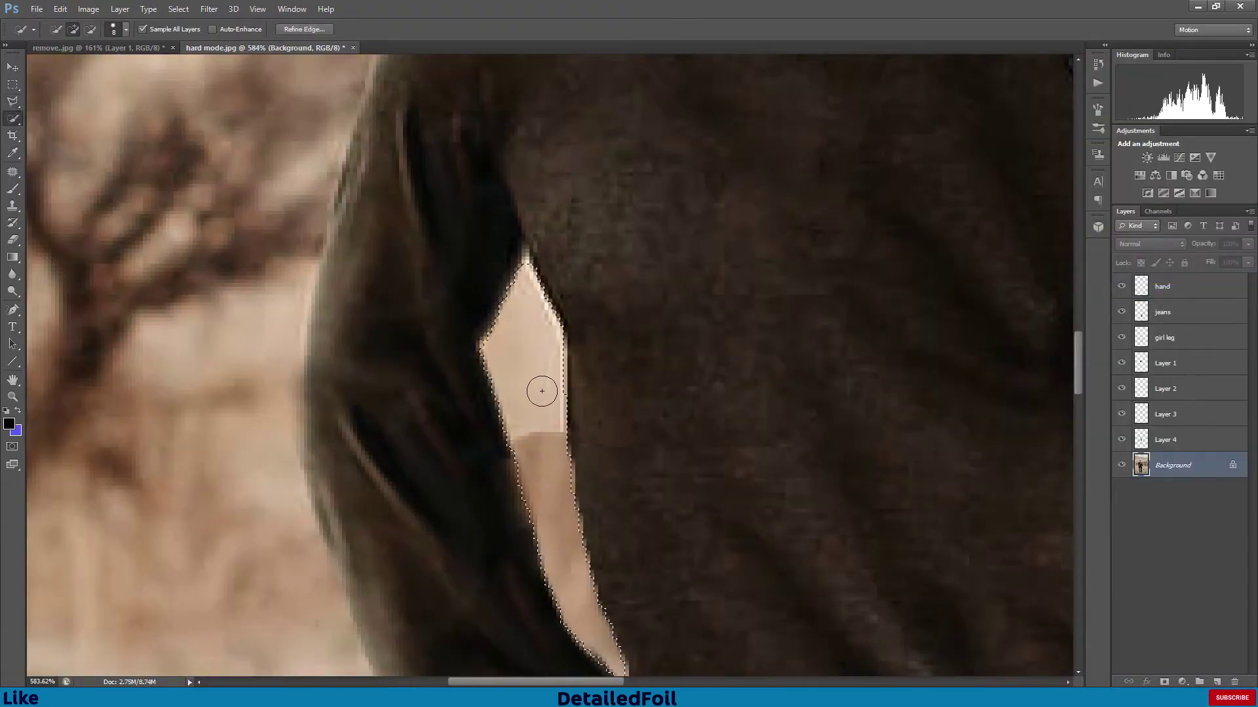
# - Fill the gap between the man's arm and torso with a matching-shaped piece of nearby background copied to a new layer
pyautogui.scroll(-7, 532, 397)
pyautogui.click(12, 101)
pyautogui.moveTo(522, 429); pyautogui.dragTo(394, 448)
pyautogui.moveTo(542, 474); pyautogui.dragTo(541, 471)
pyautogui.scroll(4, 504, 319)
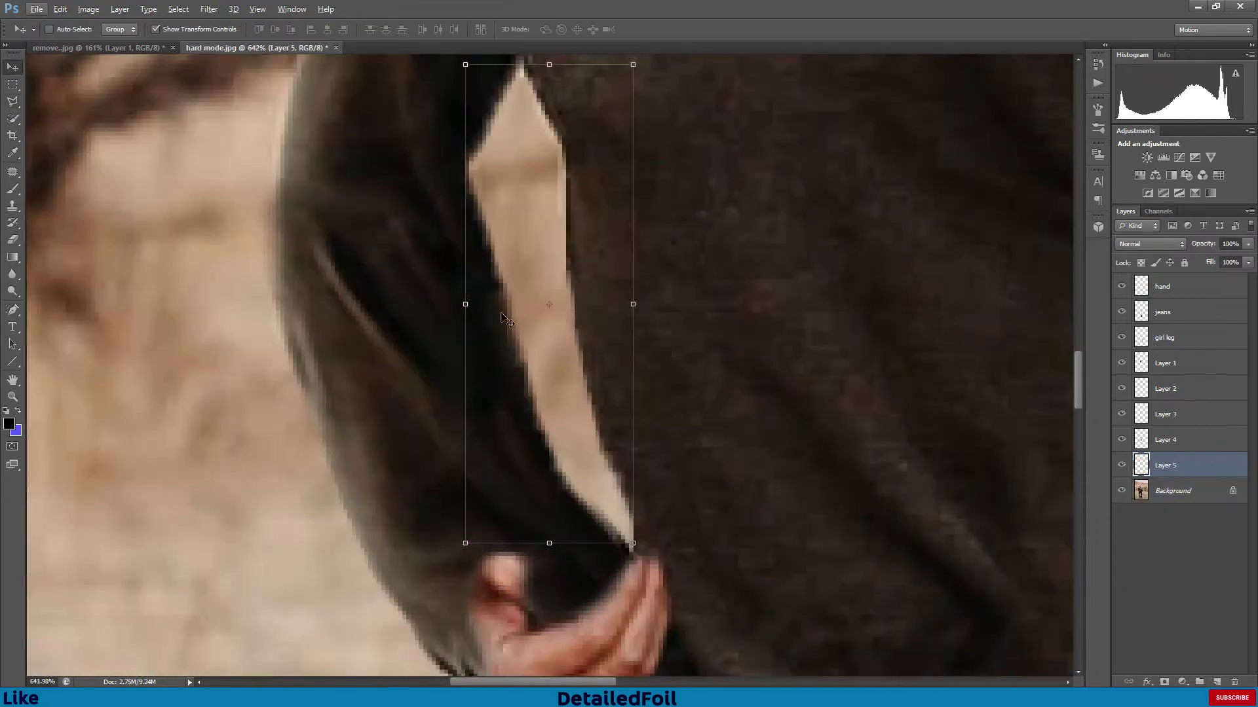
pyautogui.scroll(5, 477, 321)
pyautogui.scroll(-18, 911, 425)
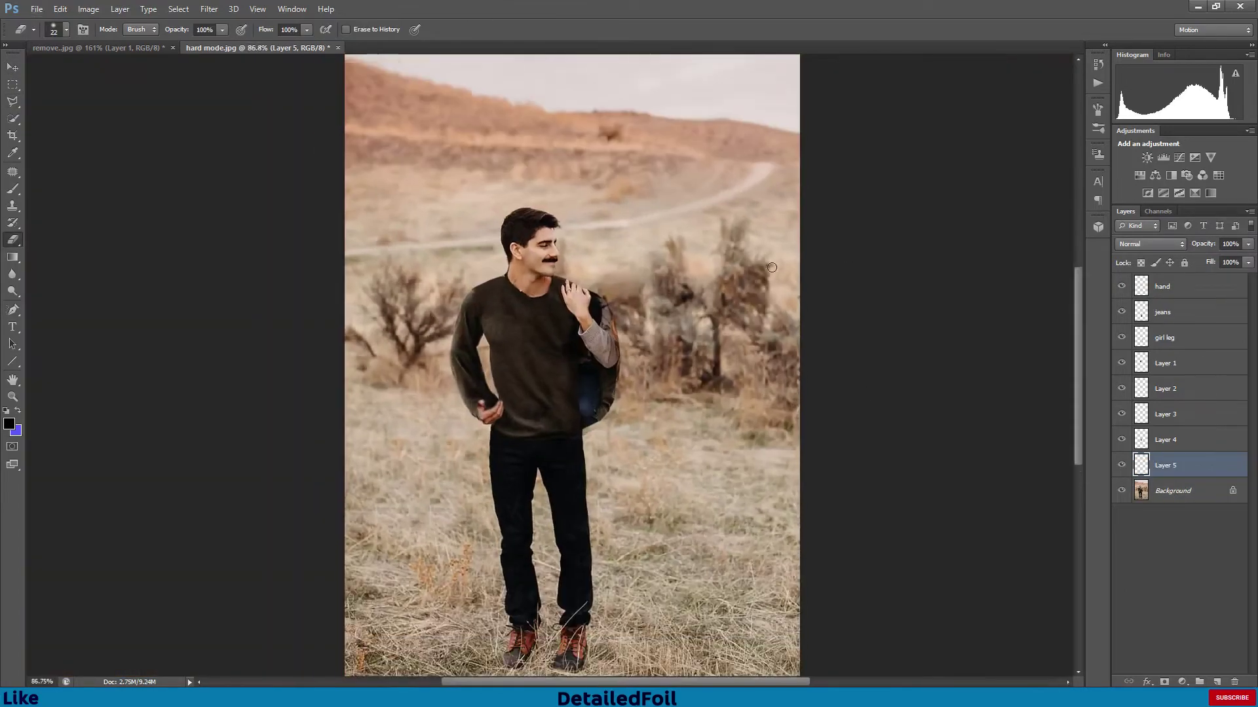
# - Merge the arm-gap patch and the lowest remaining patch layer into the Background layer
pyautogui.hotkey('ctrl', 'e')
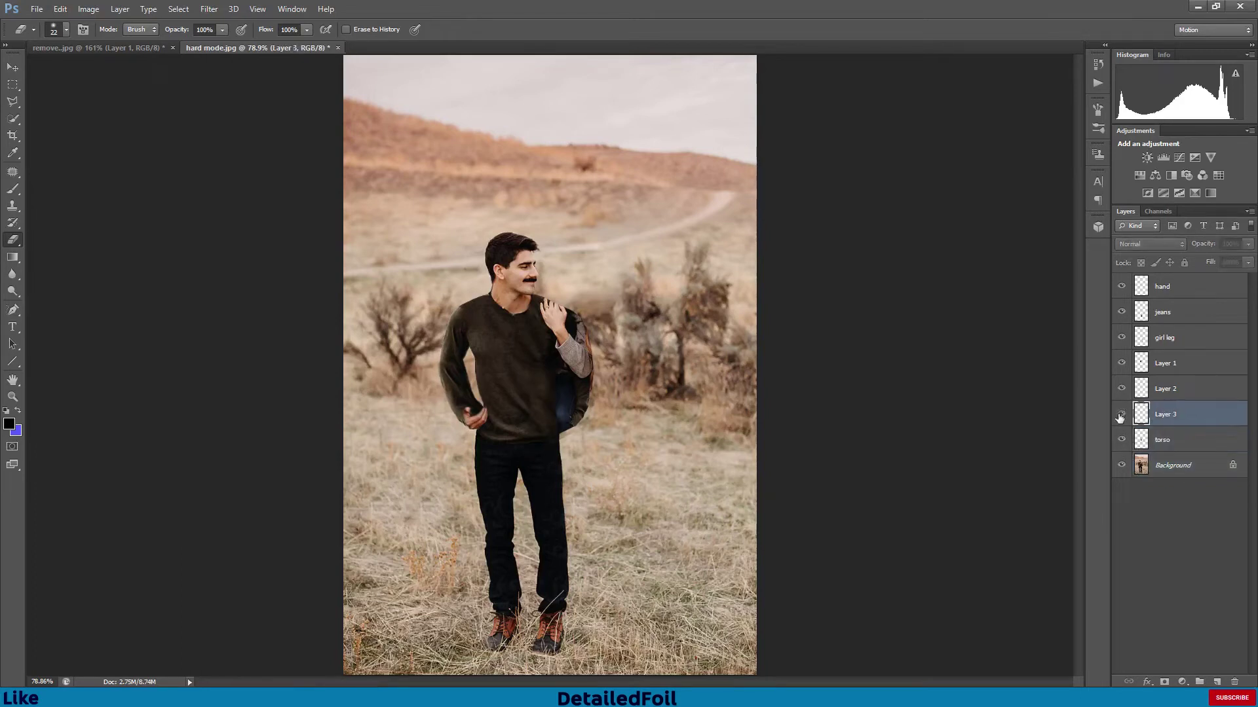
pyautogui.keyDown('shift'); pyautogui.click(1181, 464); pyautogui.keyUp('shift')
pyautogui.rightClick(1179, 450)
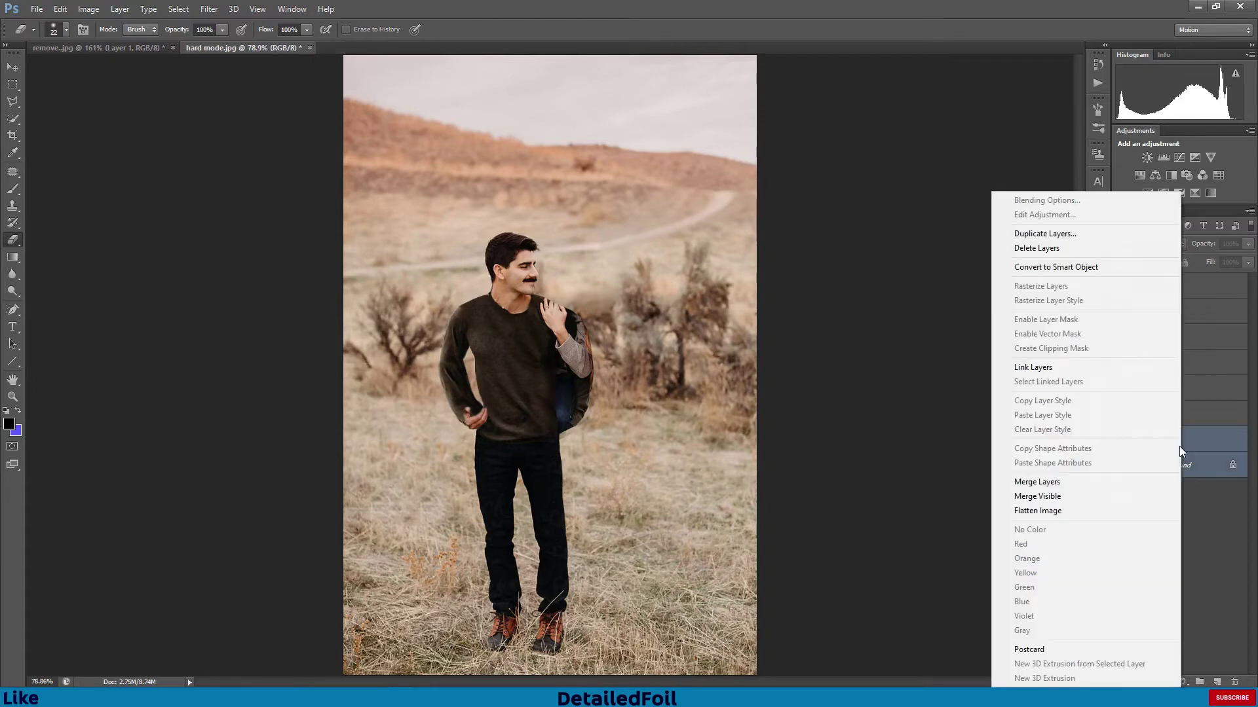
pyautogui.click(1034, 483)
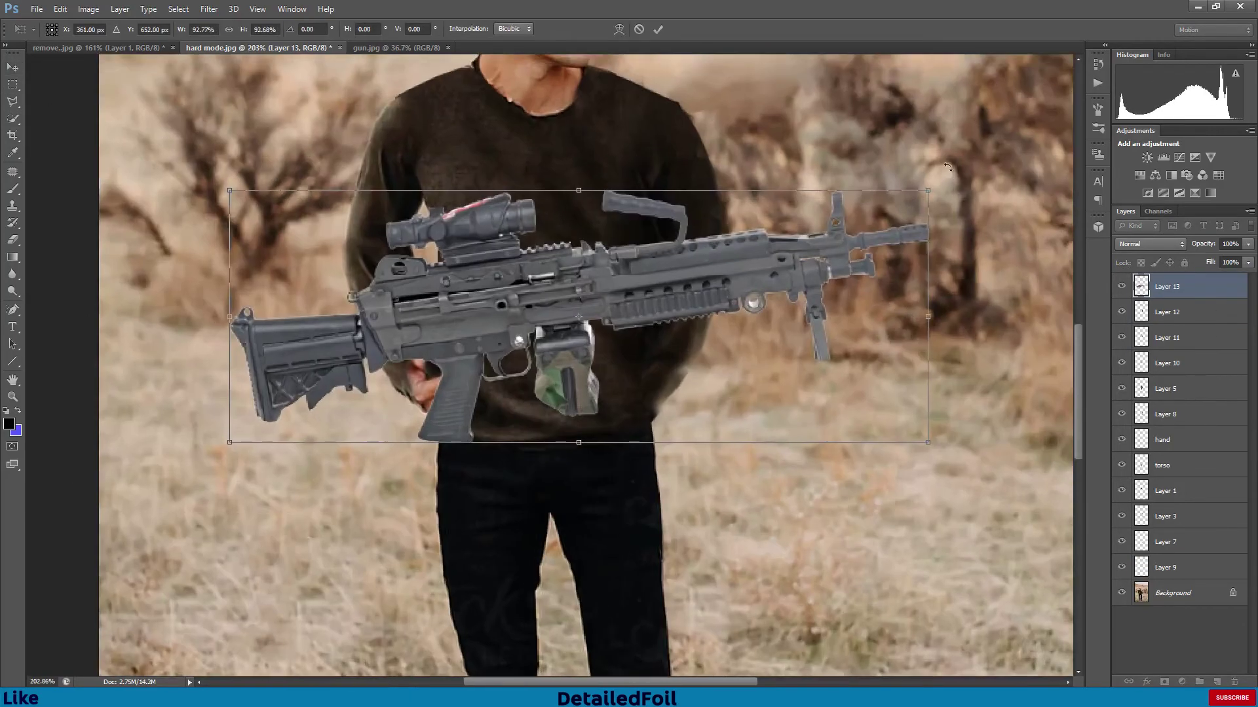
# - Position the machine gun cut-out across the man's waist, and adjust the color balance of the added hand gripping its front
pyautogui.moveTo(714, 307); pyautogui.dragTo(718, 335)
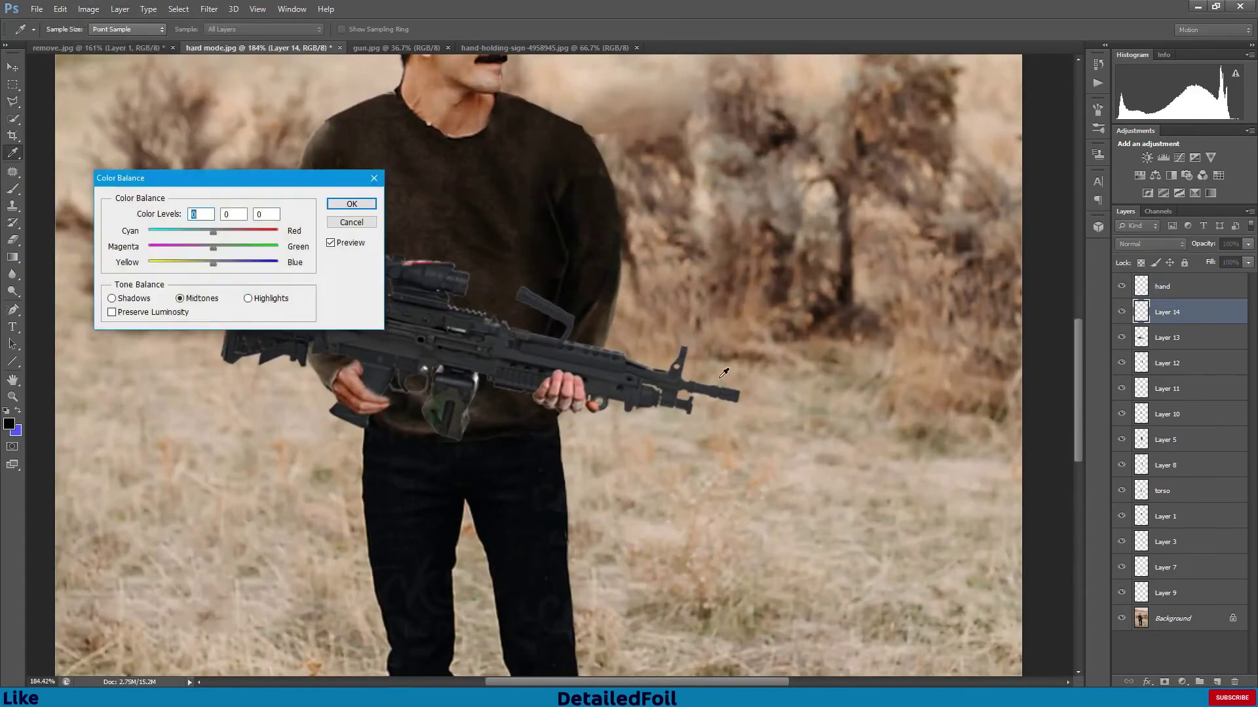
pyautogui.click(89, 9)
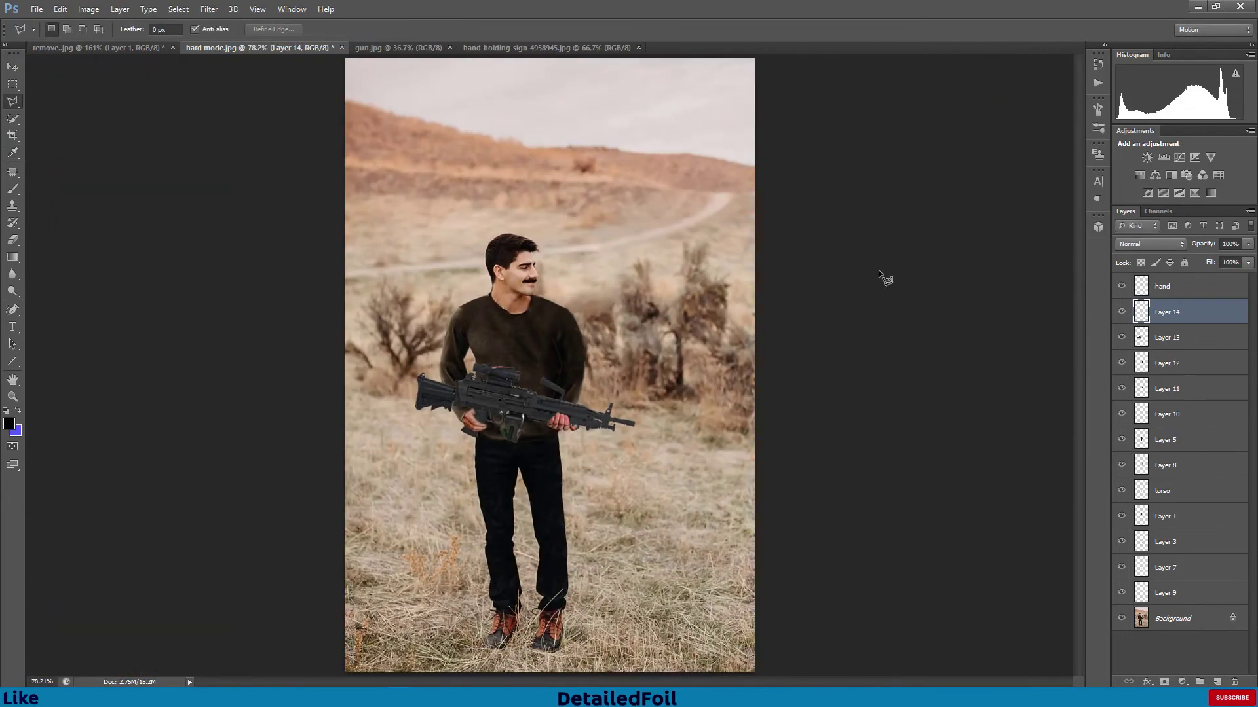
# - Copy a piece of the smooth shoulder edge from the Background to a new layer, and warp it over the uneven outer shoulder
pyautogui.scroll(8, 481, 282)
pyautogui.click(629, 208)
pyautogui.click(1173, 618)
pyautogui.hotkey('ctrl', 'j')
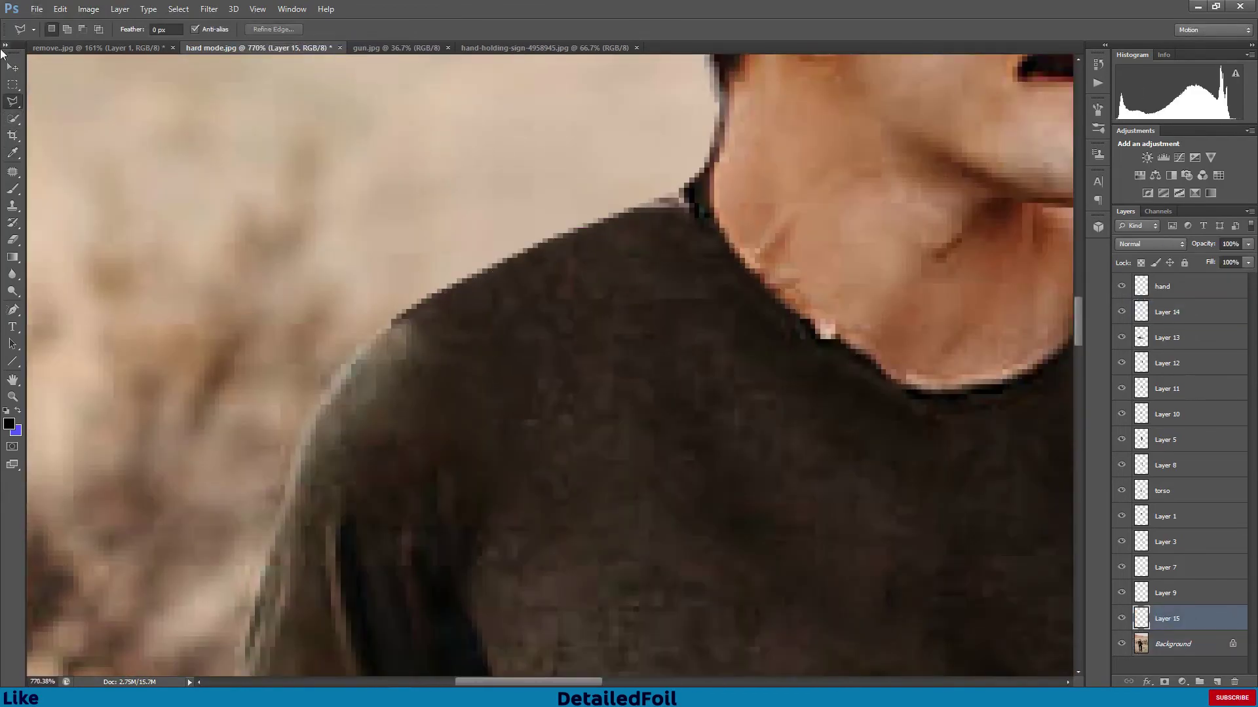
pyautogui.hotkey('ctrl', 't')
pyautogui.moveTo(537, 288)
pyautogui.mouseDown()
pyautogui.moveTo(433, 351)
pyautogui.moveTo(406, 352)
pyautogui.mouseUp()
pyautogui.click(619, 29)
pyautogui.moveTo(510, 238); pyautogui.dragTo(520, 253)
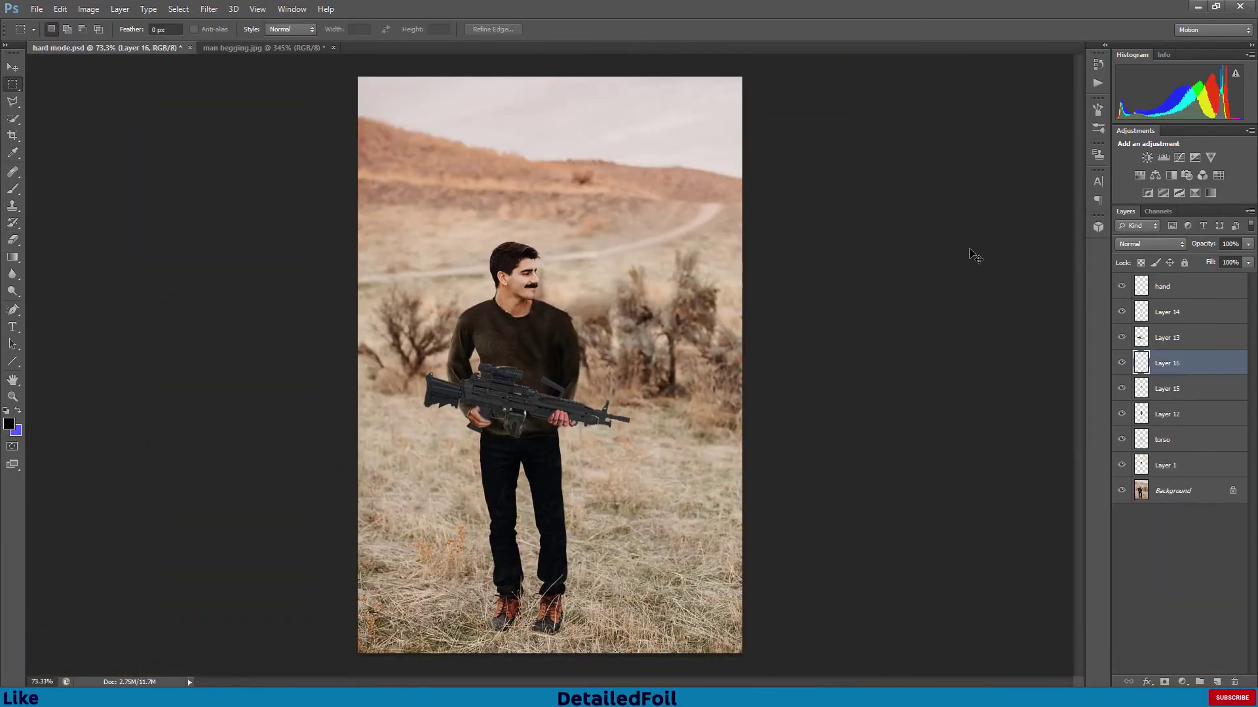
# - Paste the cut-out begging man as the top layer, scaled and placed kneeling on the grass in front of the gun's muzzle
pyautogui.hotkey('ctrl', 'v')
pyautogui.press('v')
pyautogui.moveTo(555, 313); pyautogui.dragTo(660, 493)
pyautogui.hotkey('ctrl', 't')
pyautogui.moveTo(710, 454); pyautogui.dragTo(765, 364)
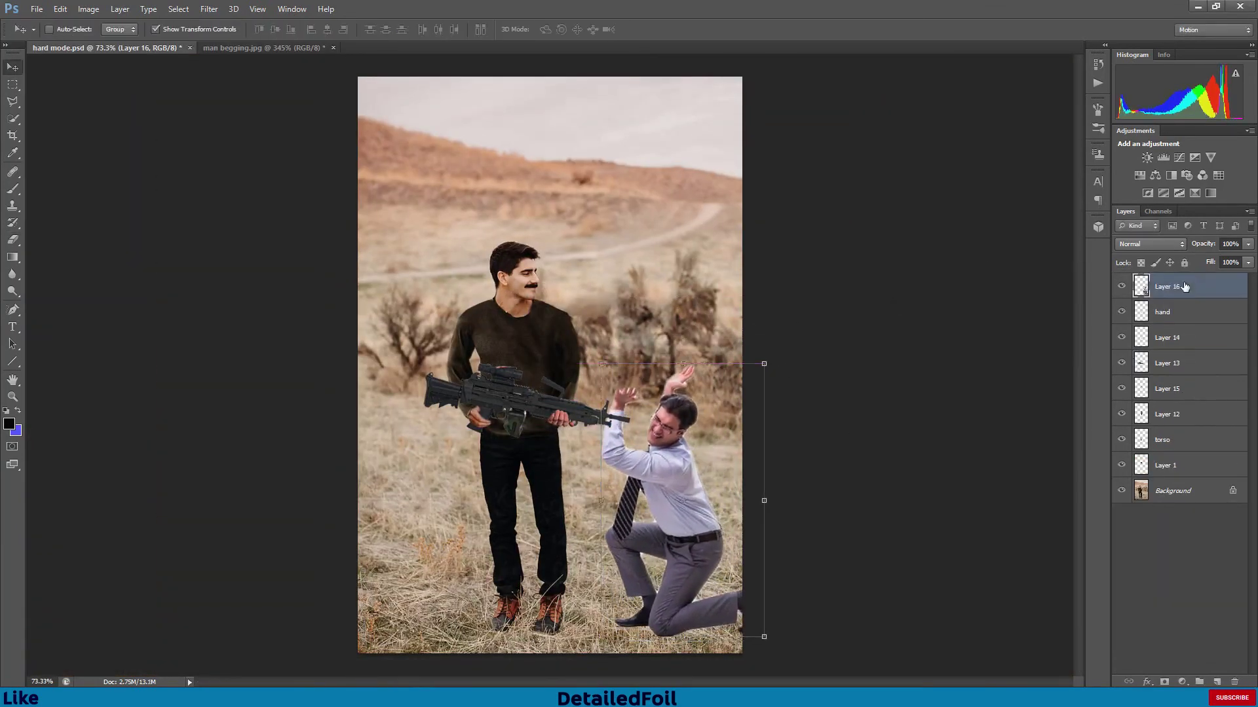
pyautogui.scroll(10, 675, 325)
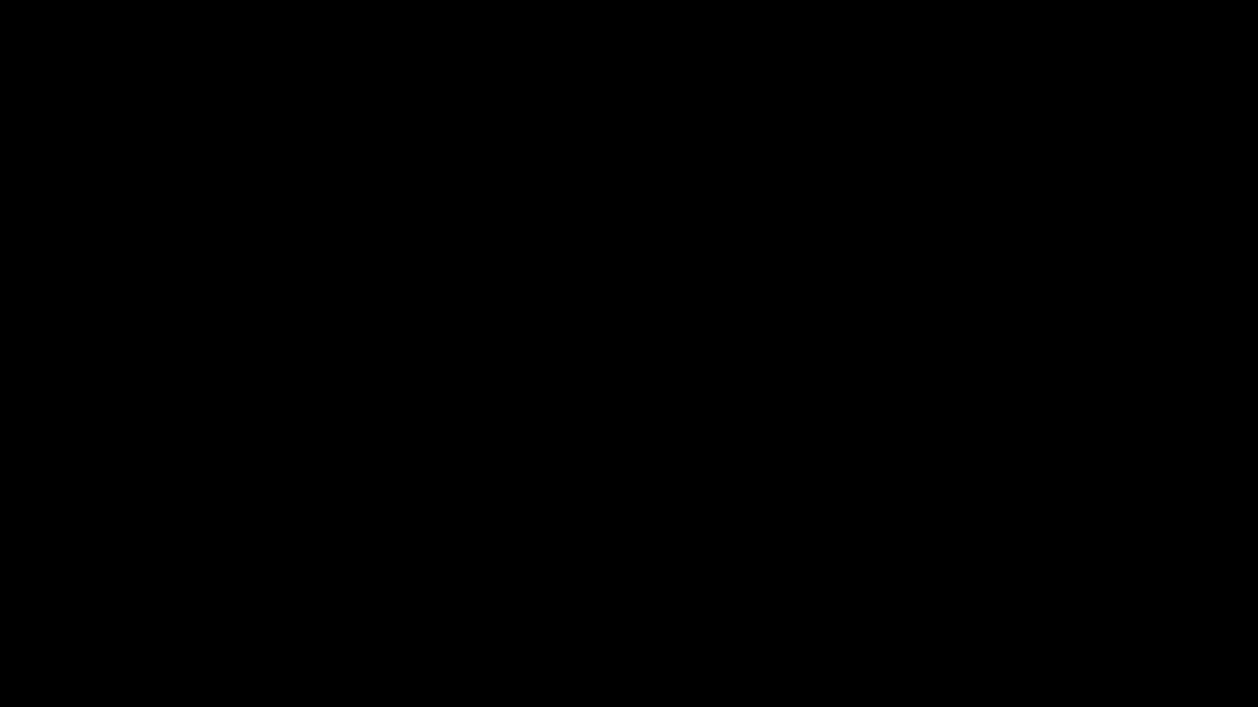